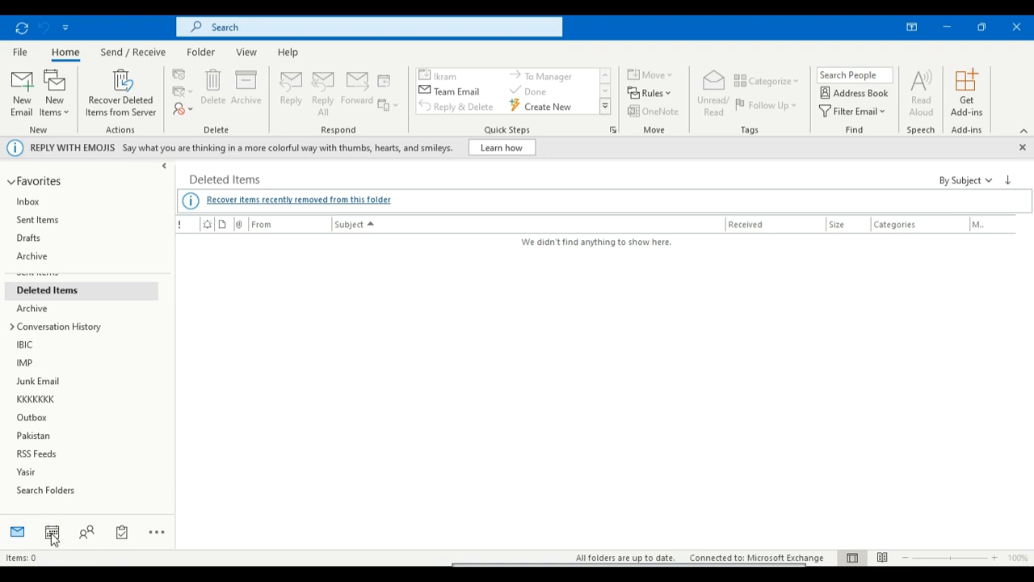
Open the calendar and display its commands for creating new items.
click(52, 533)
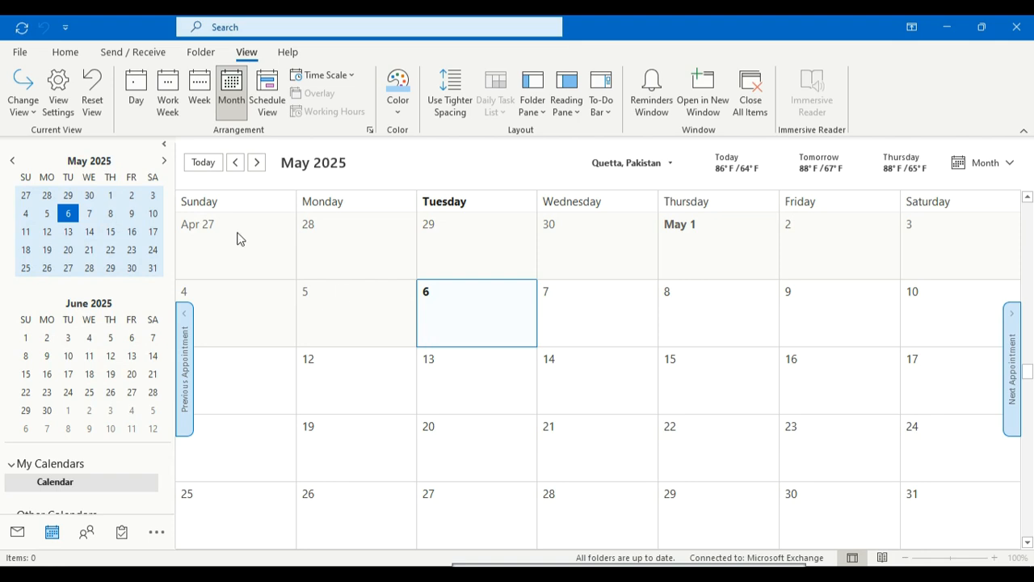
click(65, 56)
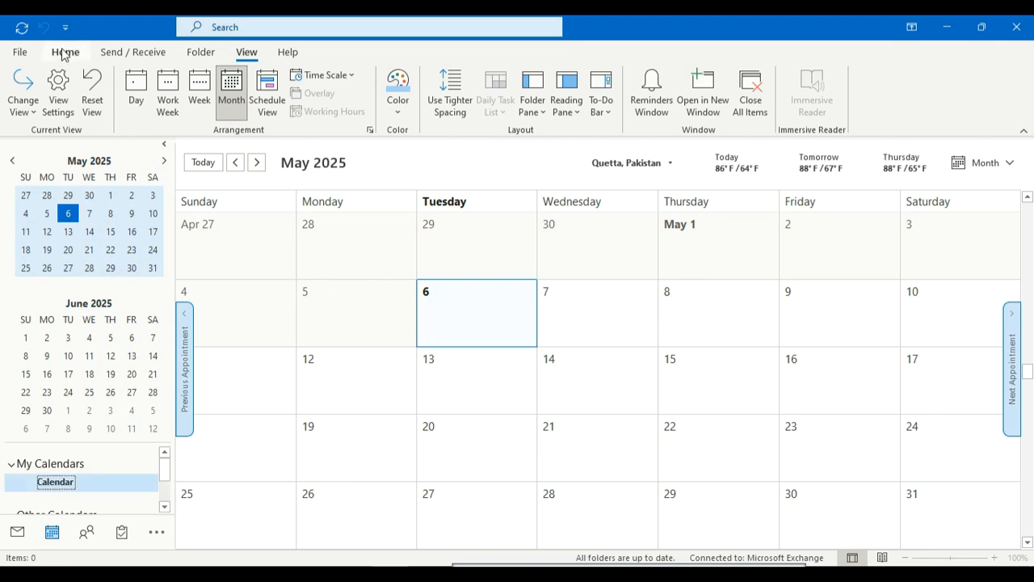
click(64, 54)
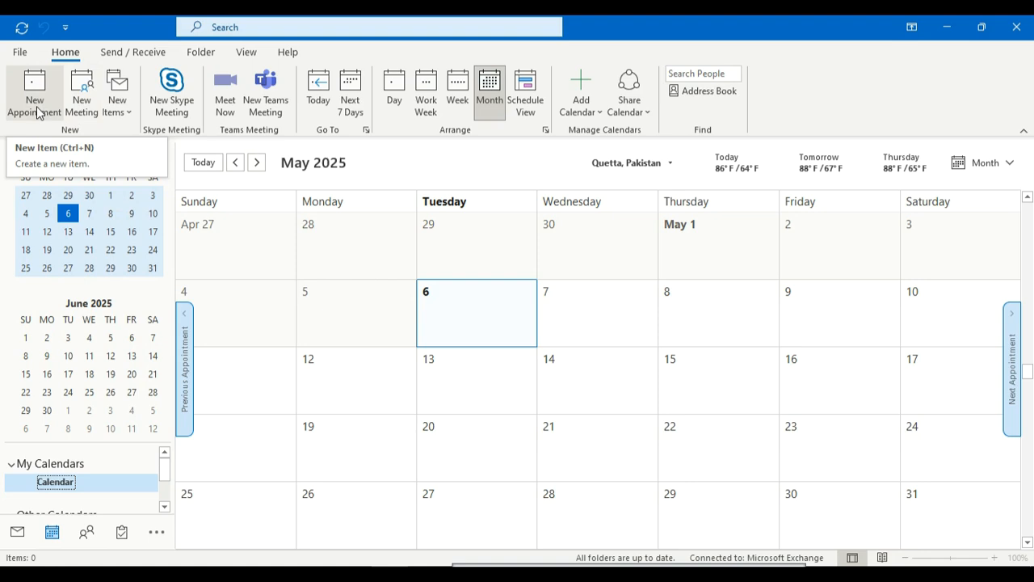
click(19, 536)
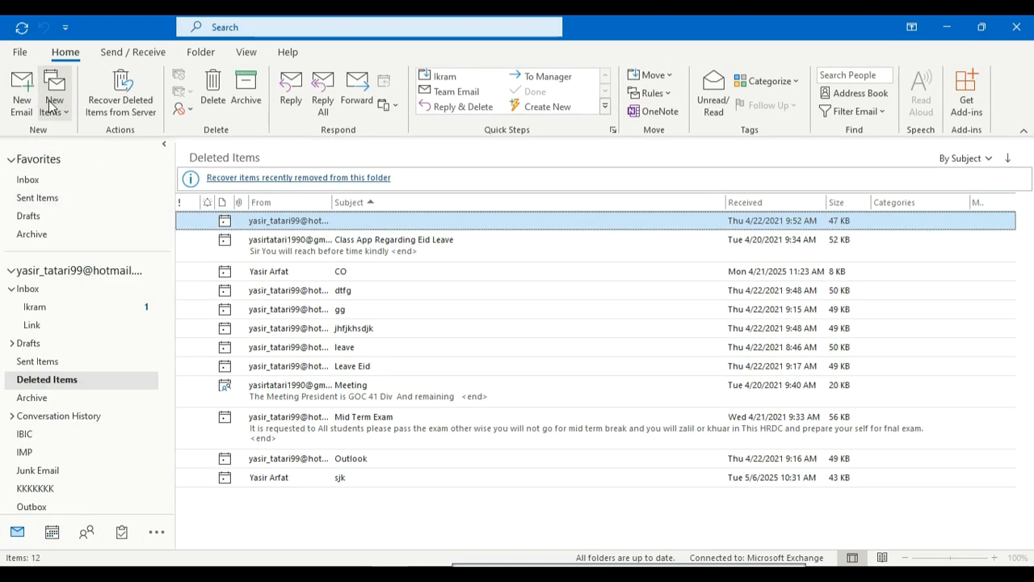
click(14, 94)
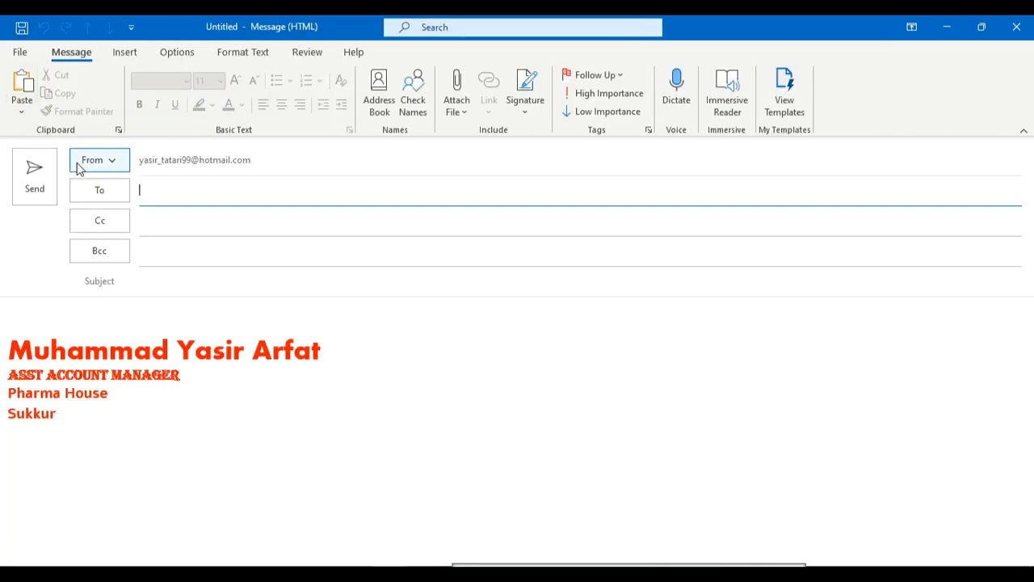
click(1019, 27)
click(534, 340)
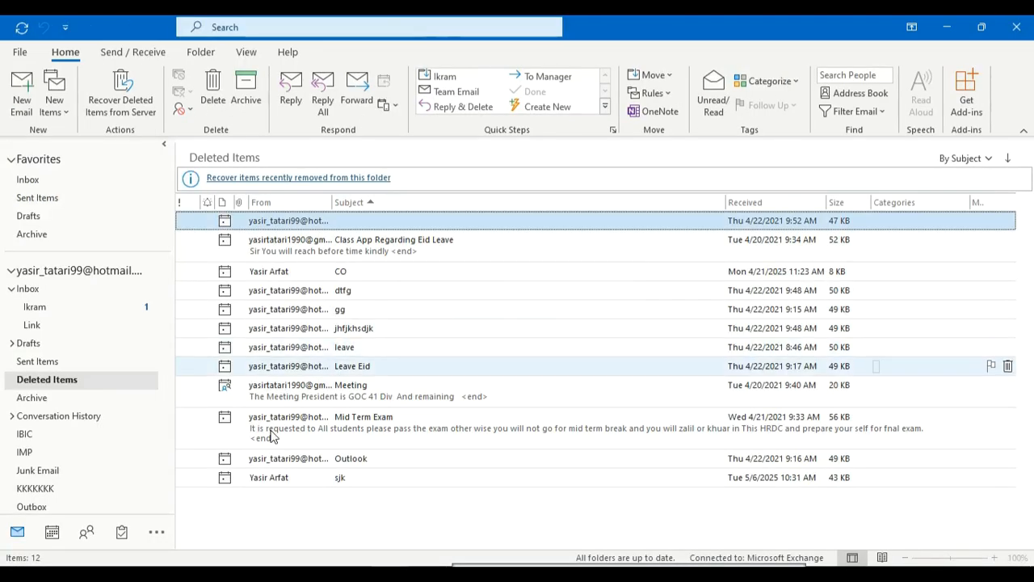
click(52, 531)
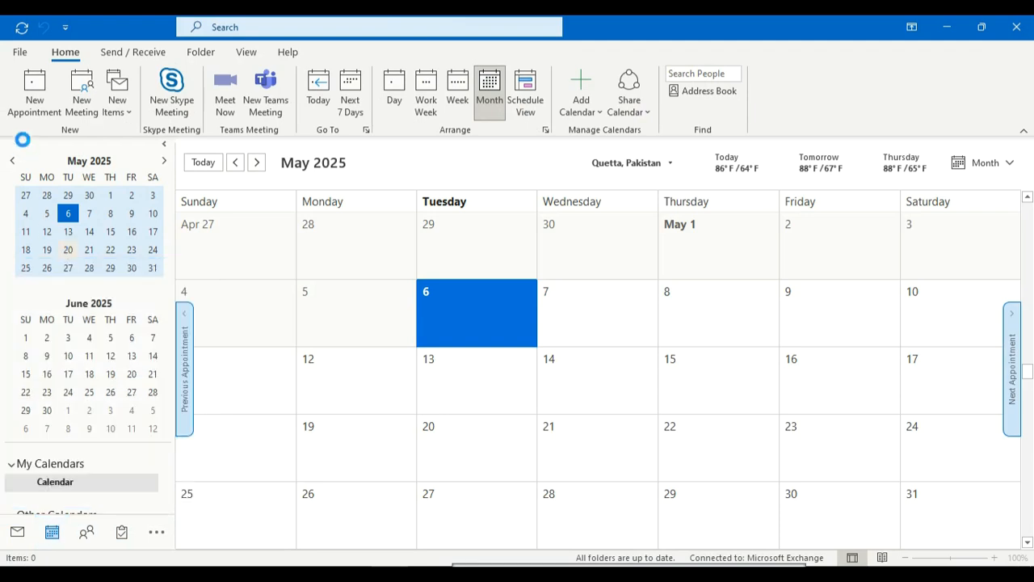
Create a new appointment titled Doctor with the start date Tue 5/6/2025.
key(ctrl+n)
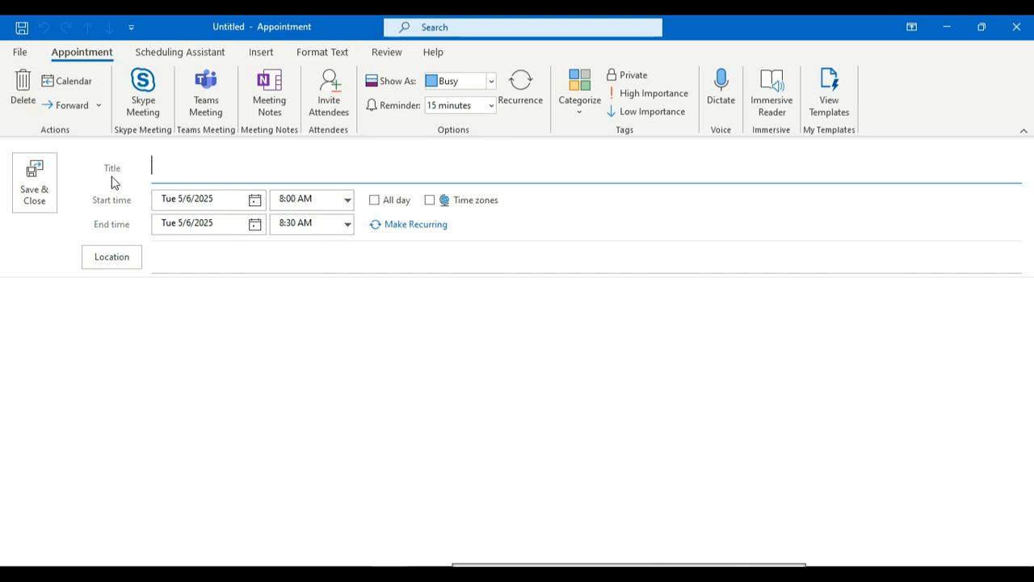
text(Doctor)
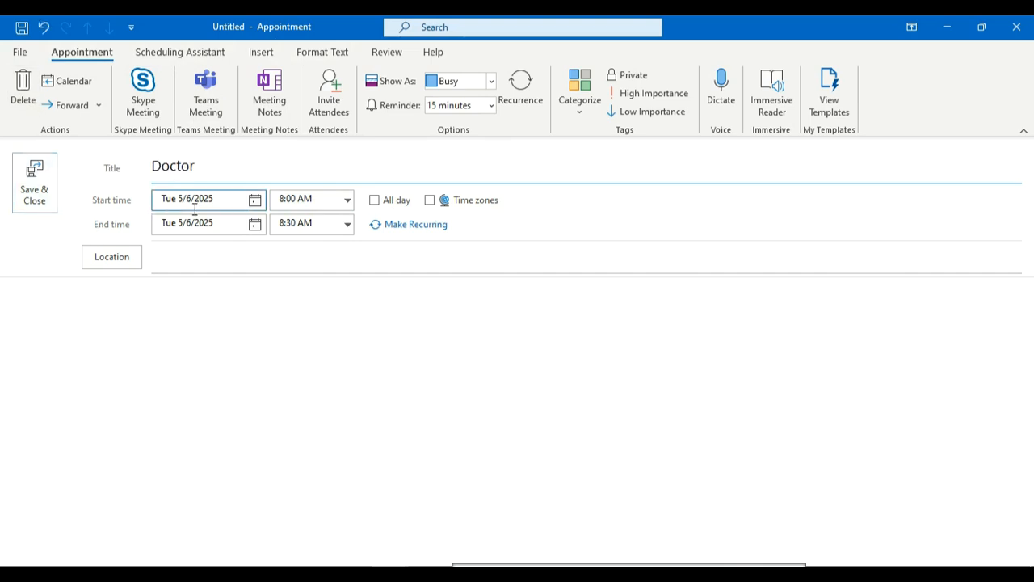
click(256, 201)
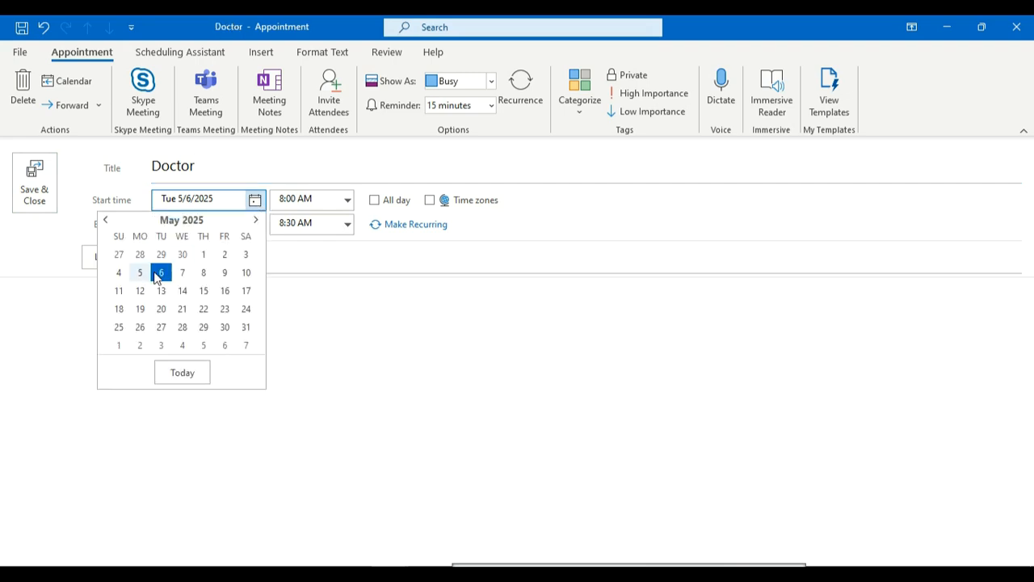
click(163, 274)
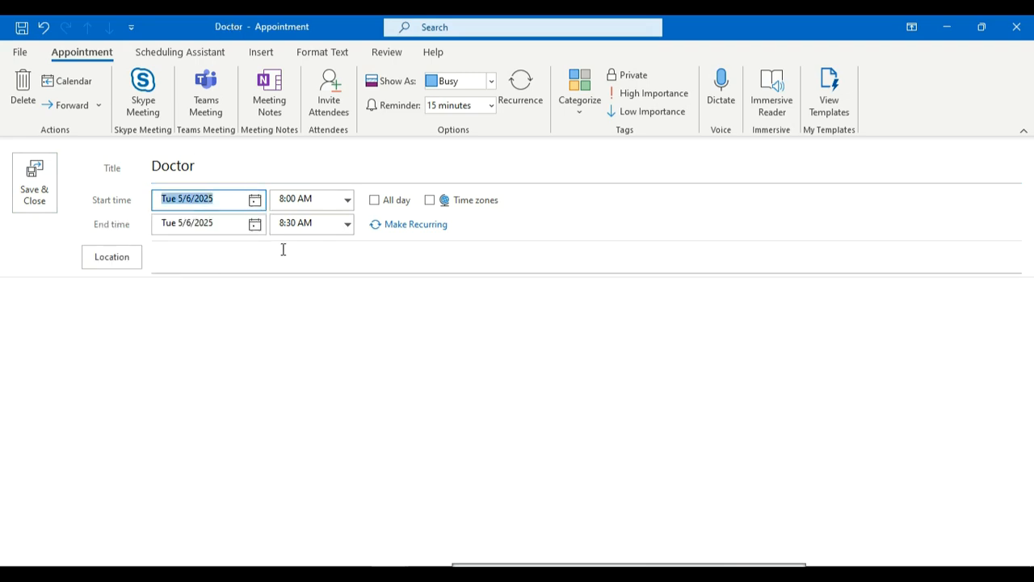
Set the Doctor appointment's start time to 11:00 AM and its end time to 12:10 PM.
click(347, 199)
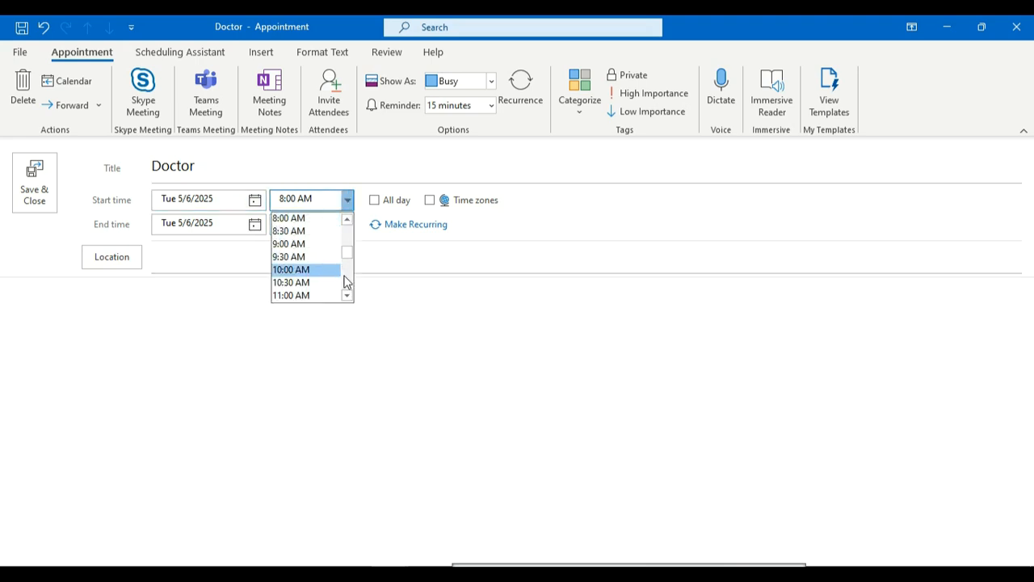
click(328, 294)
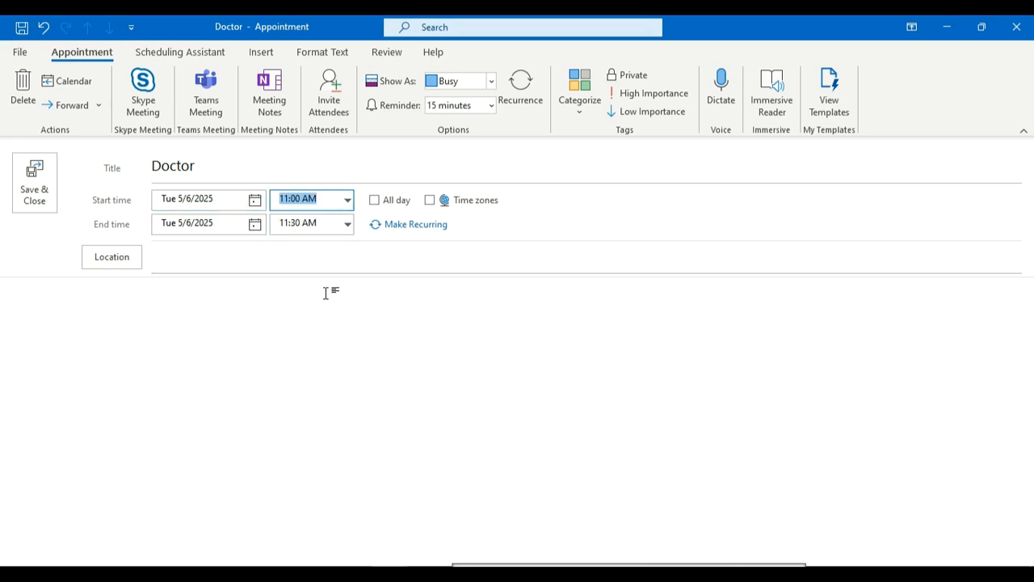
click(348, 224)
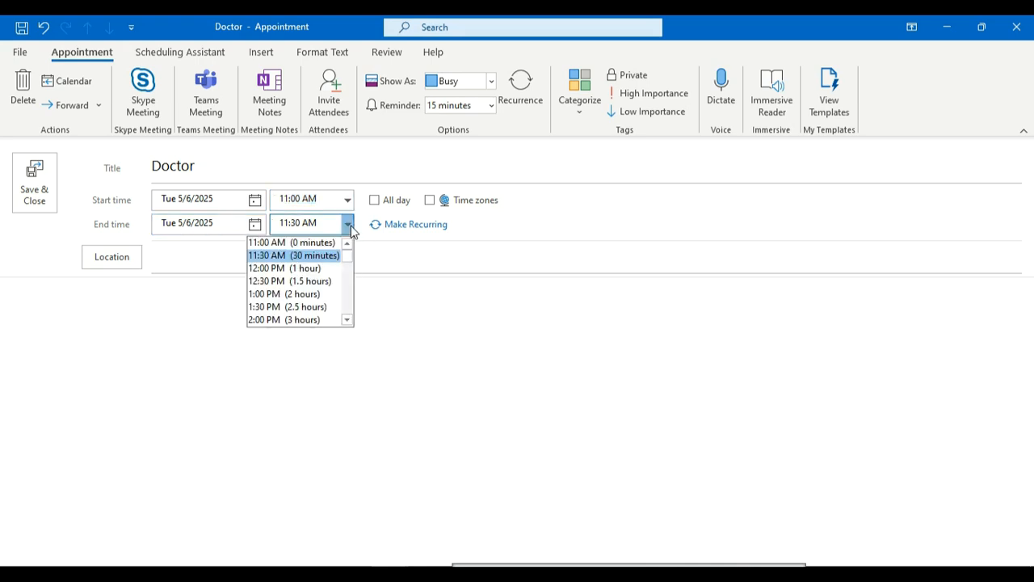
click(323, 283)
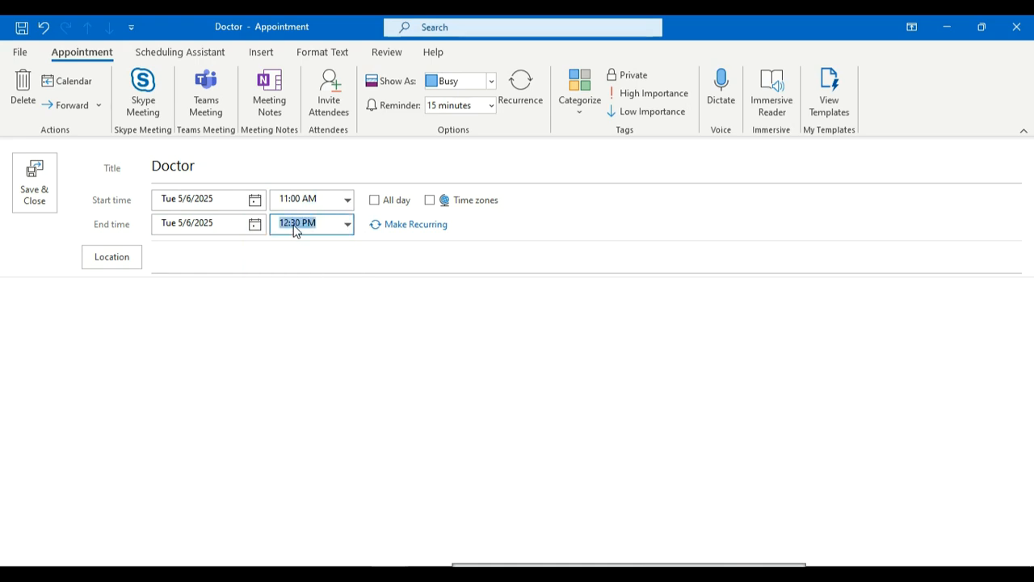
click(294, 226)
key(Delete)
key(Delete)
text(10)
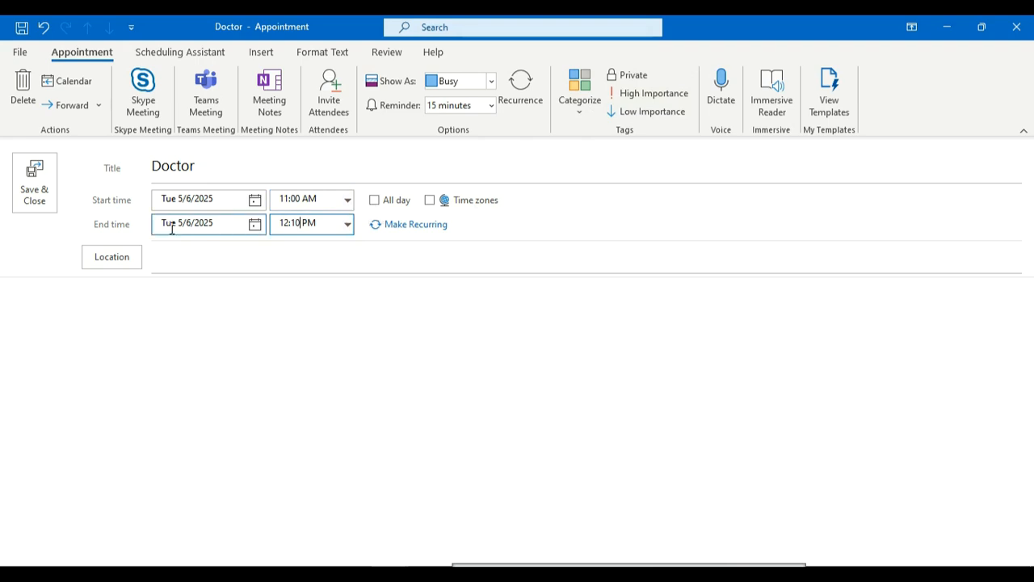
Try making the Doctor appointment an all-day event and switch back to timed hours.
click(375, 200)
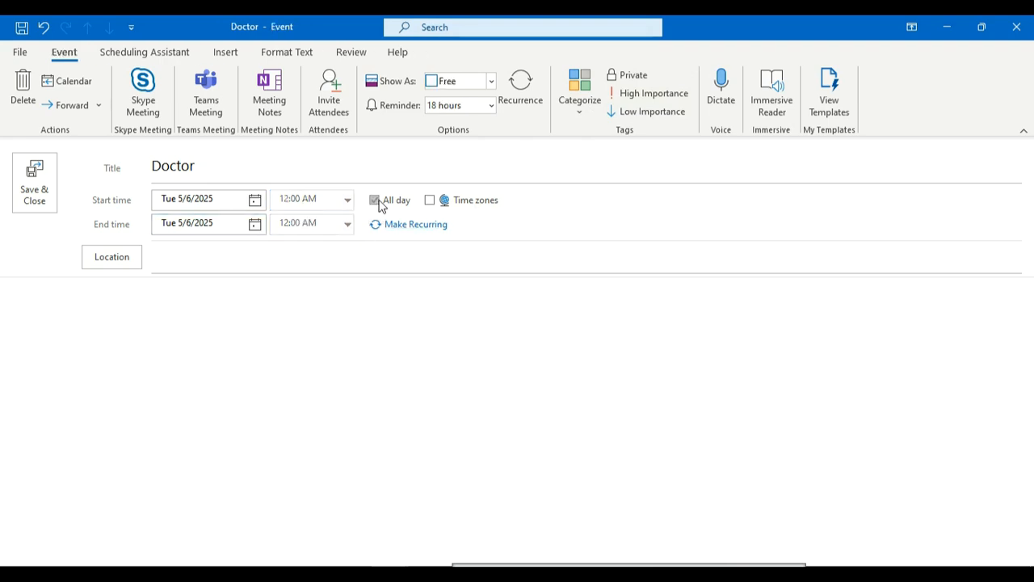
click(375, 200)
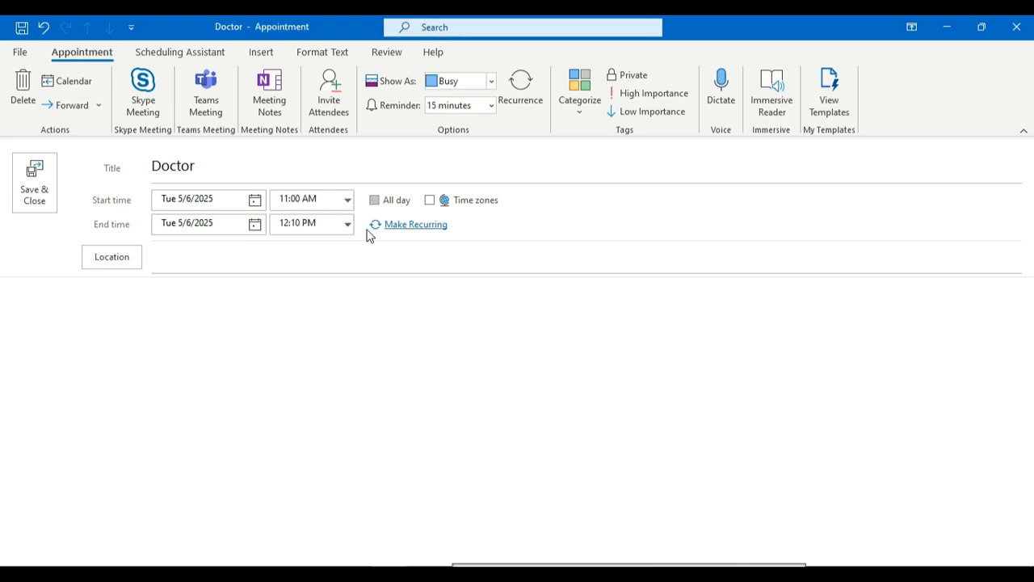
click(375, 200)
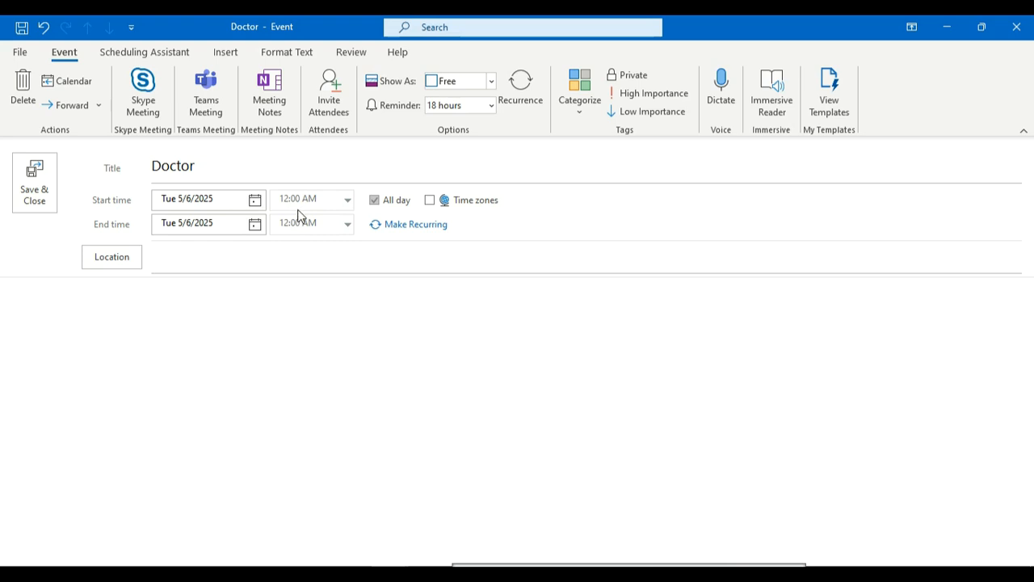
click(374, 200)
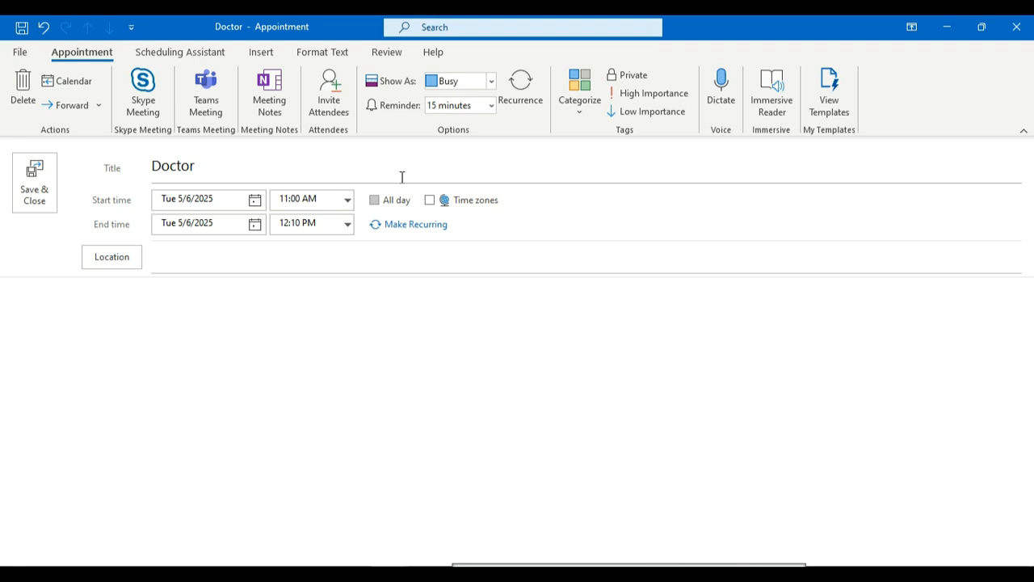
Show the appointment's time zones and set the start time zone to West Central Africa.
click(467, 202)
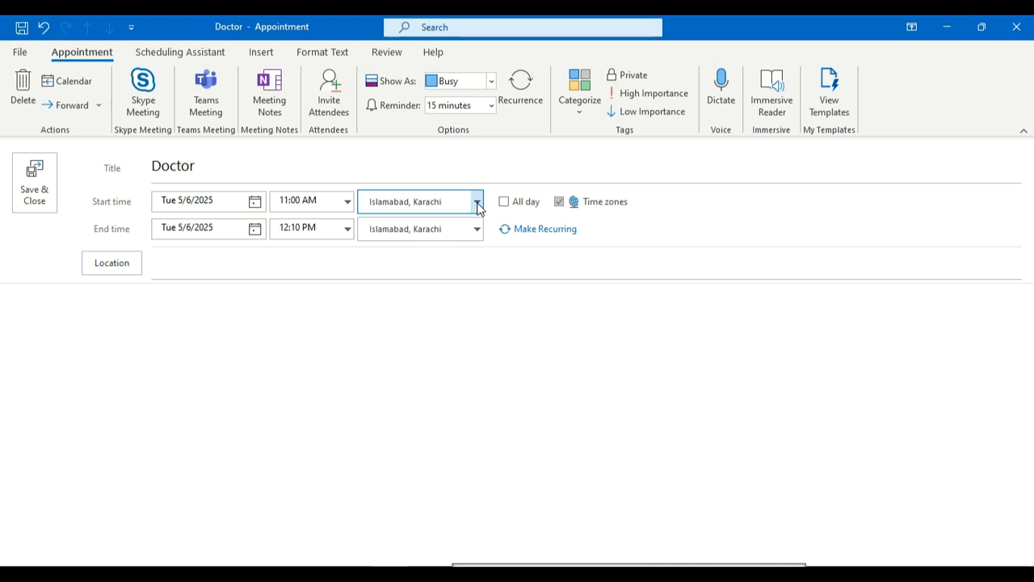
click(477, 203)
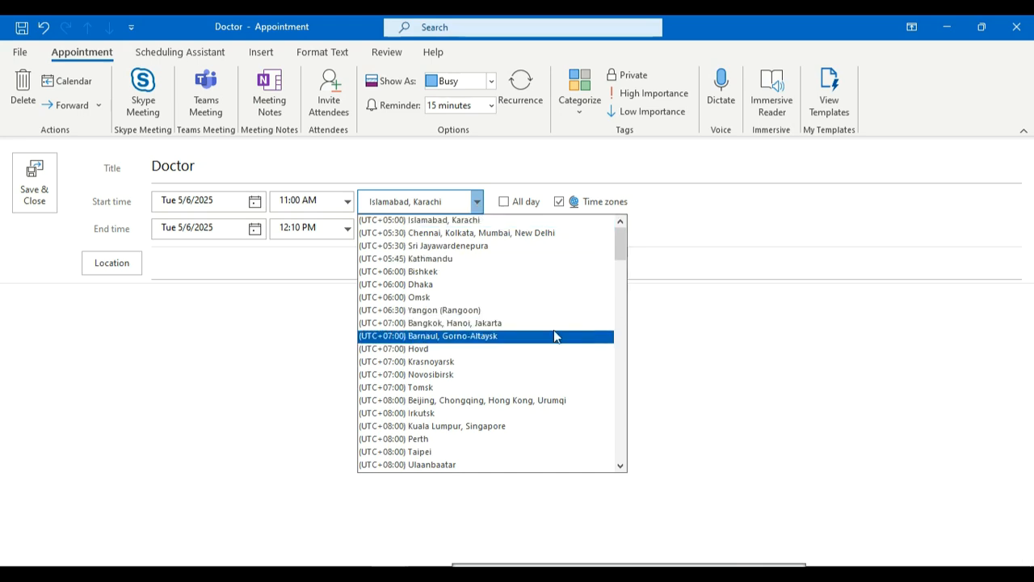
drag(623, 245, 628, 321)
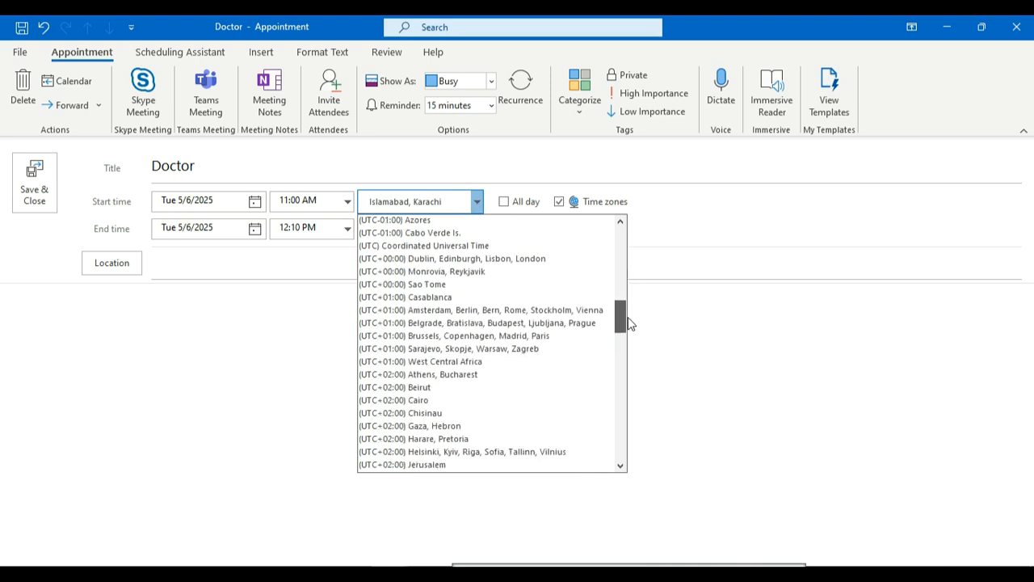
click(498, 372)
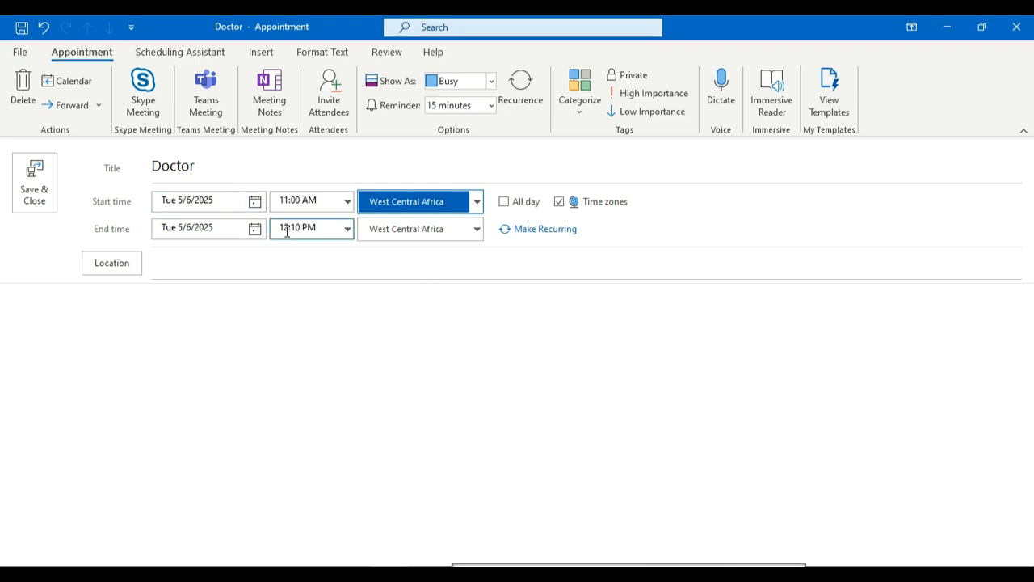
Set the start time zone back to Islamabad, Karachi and hide the time zone fields.
click(402, 201)
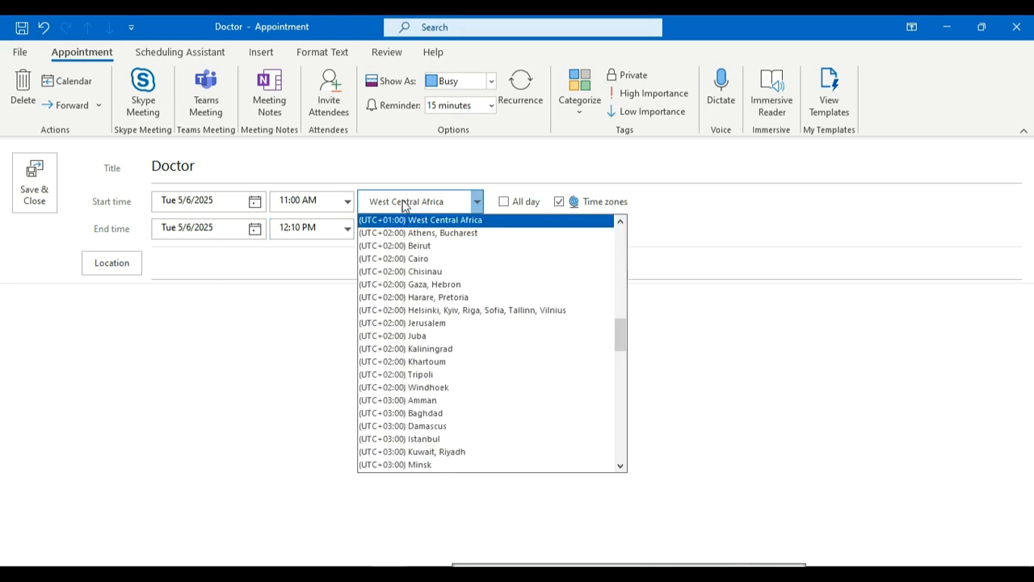
key(Up)
key(Up)
key(Up)
key(Up)
key(Up)
key(Up)
key(Up)
key(Up)
key(Up)
key(Up)
key(Up)
key(Up)
key(Up)
key(Up)
key(Up)
key(Up)
key(Up)
key(Up)
key(Up)
key(Up)
key(Up)
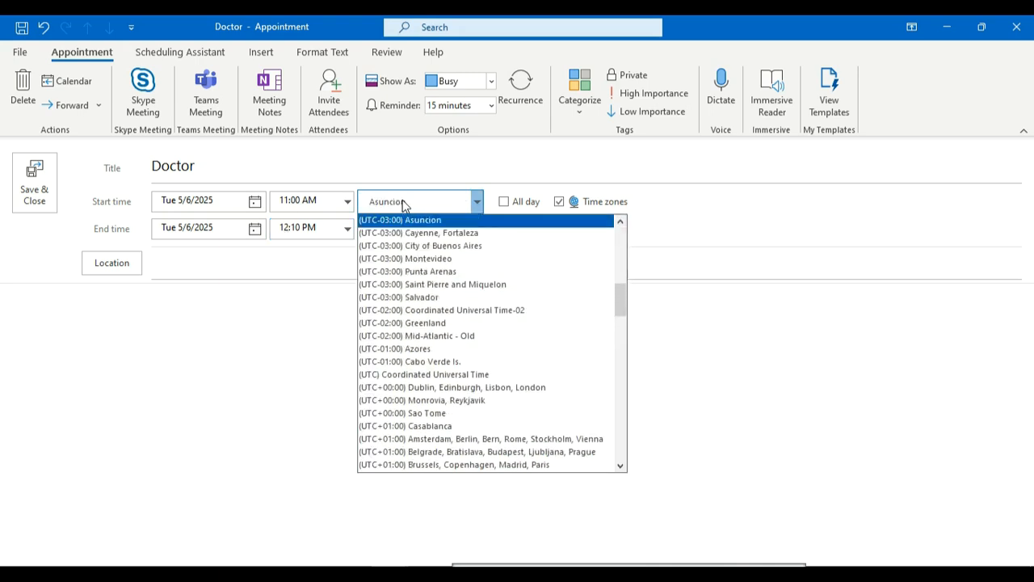
key(Up)
key(Up)
key(Up)
key(Up)
key(Up)
key(Up)
key(Up)
key(Up)
key(Up)
key(Up)
key(Up)
key(Up)
key(Up)
key(Up)
key(Up)
key(Up)
key(Up)
key(Up)
key(Up)
key(Up)
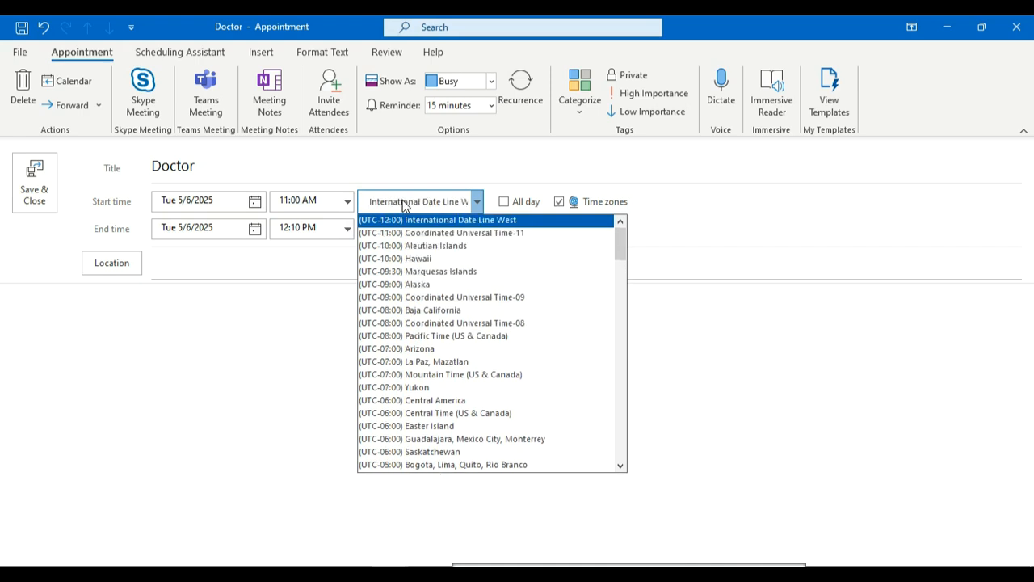
key(Down)
key(Down)
key(Down)
key(Down)
key(Down)
key(Down)
key(Down)
key(Down)
key(Down)
key(Down)
key(Down)
key(Down)
key(Down)
key(Down)
key(Down)
key(Down)
key(Down)
key(Down)
key(Down)
key(Down)
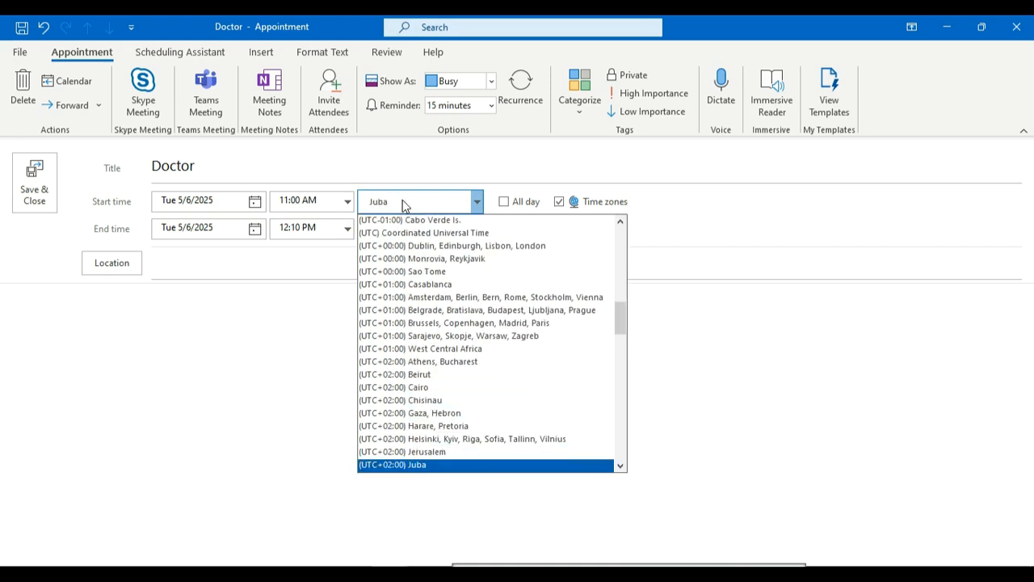
key(Down)
key(Down)
key(Down)
key(Down)
key(Down)
key(Down)
key(Down)
key(Down)
key(Down)
key(Down)
key(Down)
key(Down)
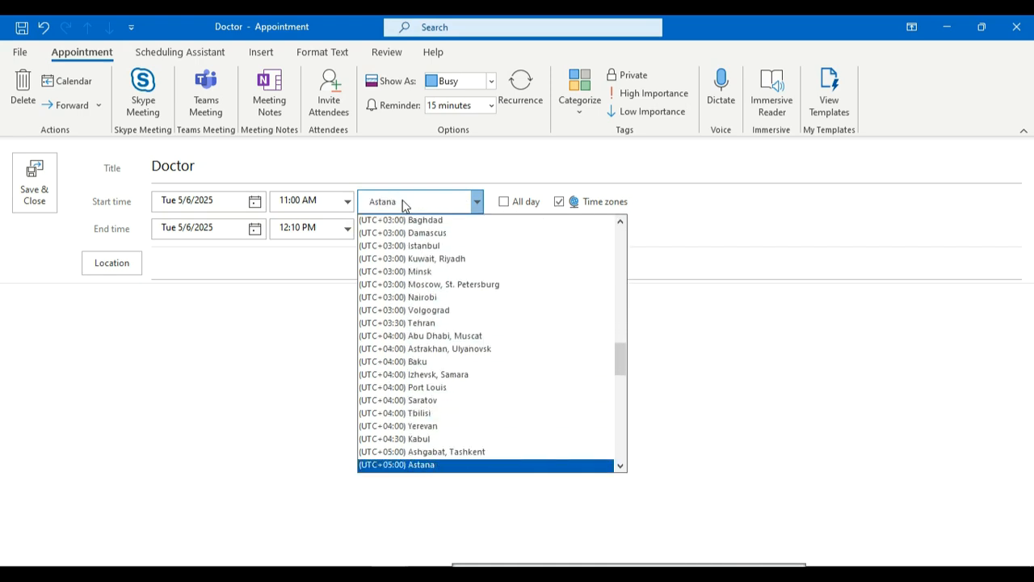
key(Down)
key(Return)
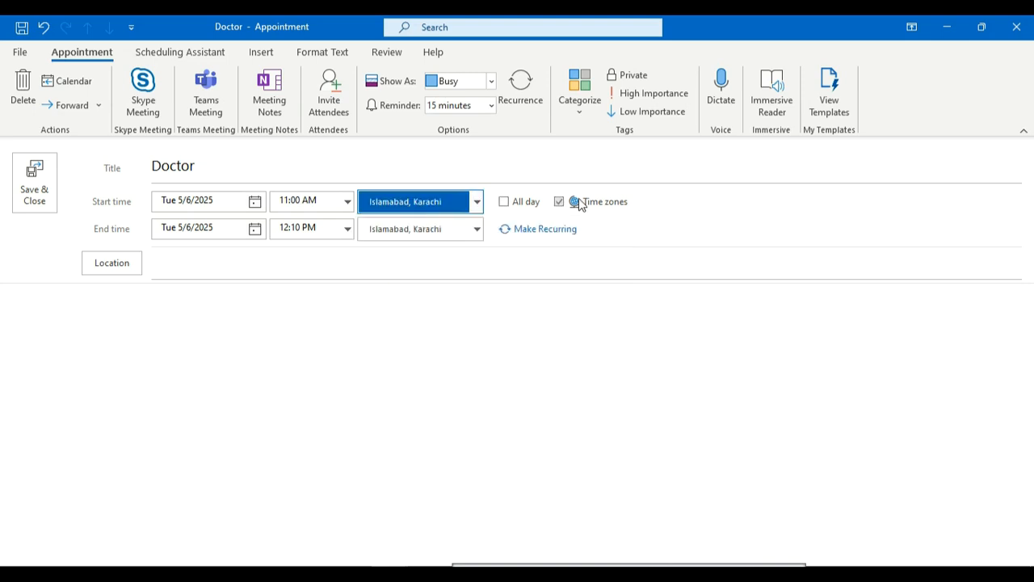
click(558, 202)
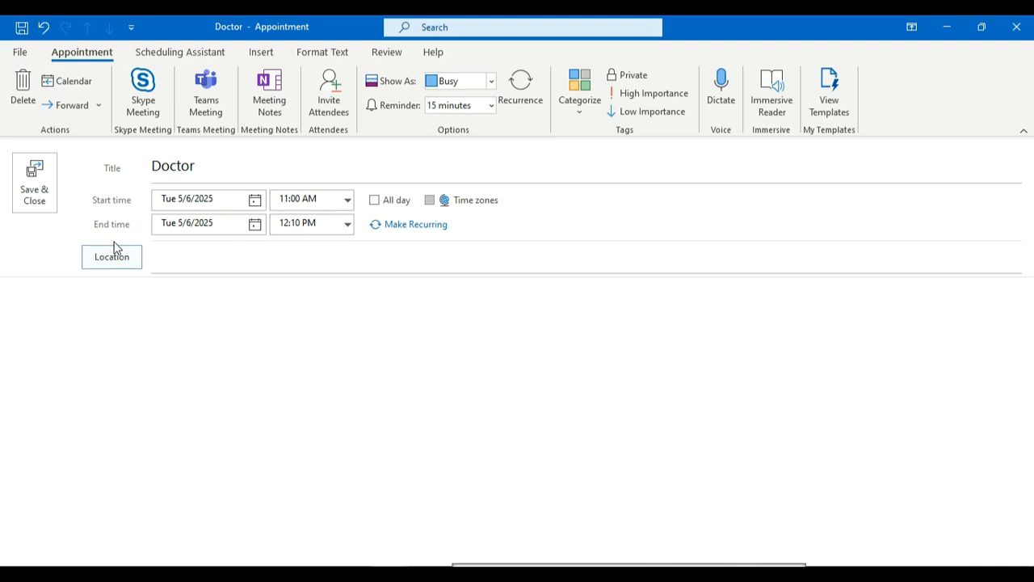
Enter Room 4 as the appointment's location.
click(174, 265)
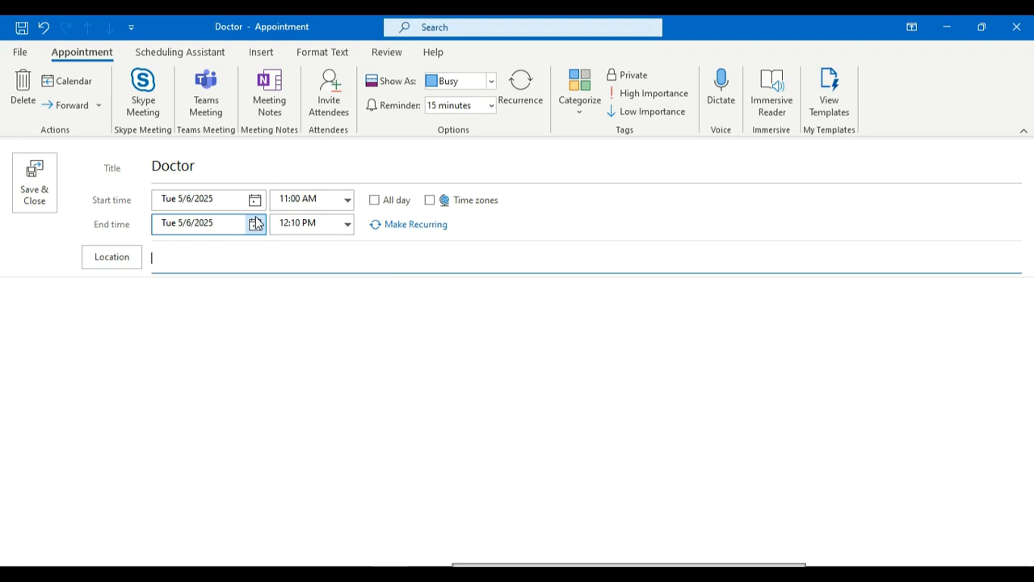
text(Roo)
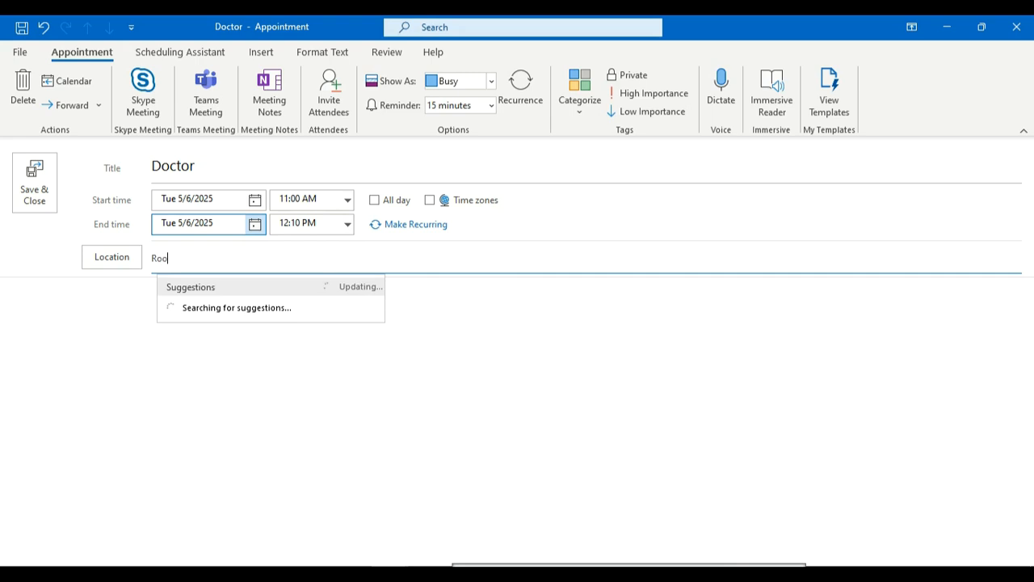
text(m 4)
click(116, 340)
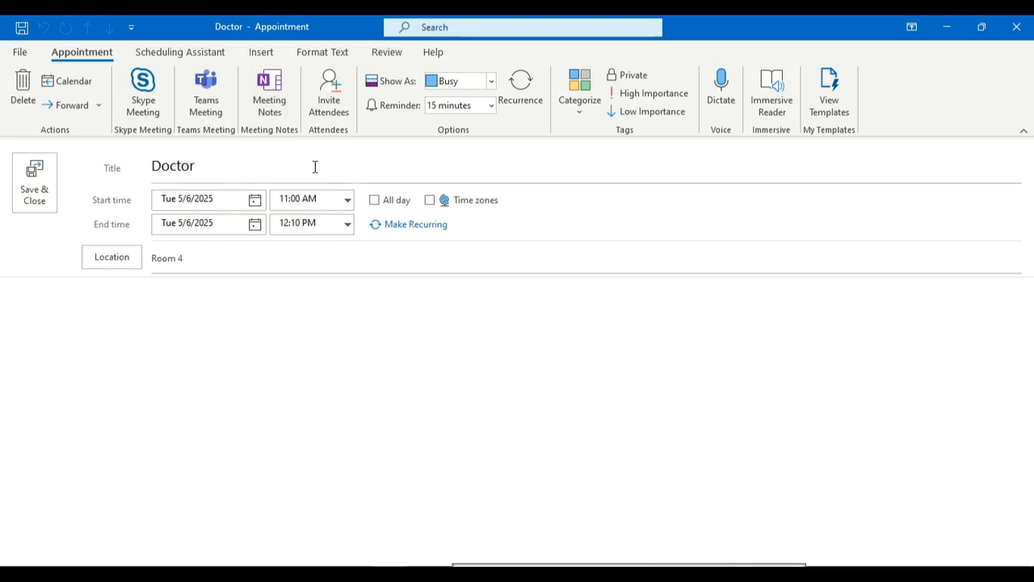
Review the availability status choices and the reminder time and sound options for the Doctor appointment.
click(457, 85)
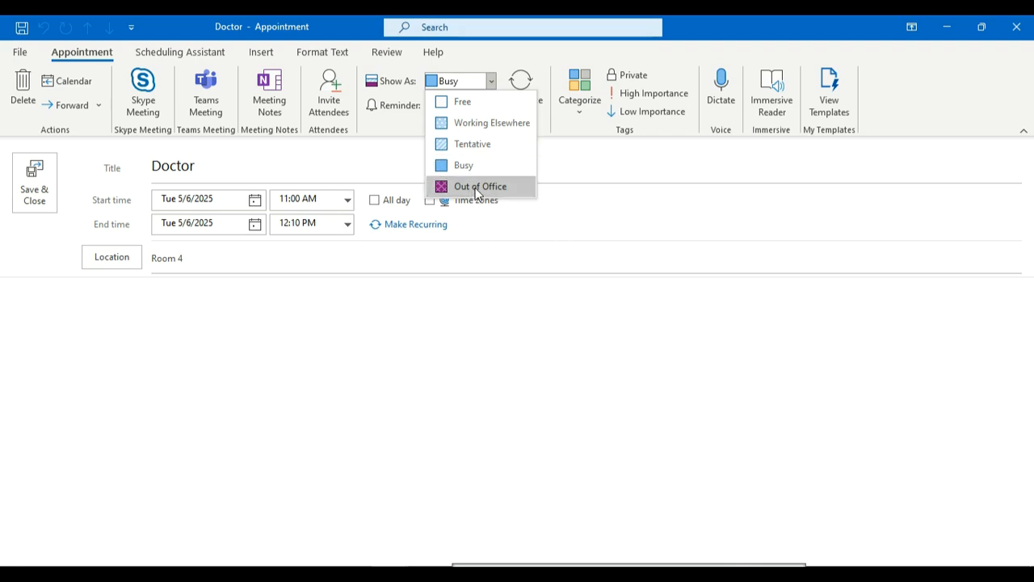
click(535, 297)
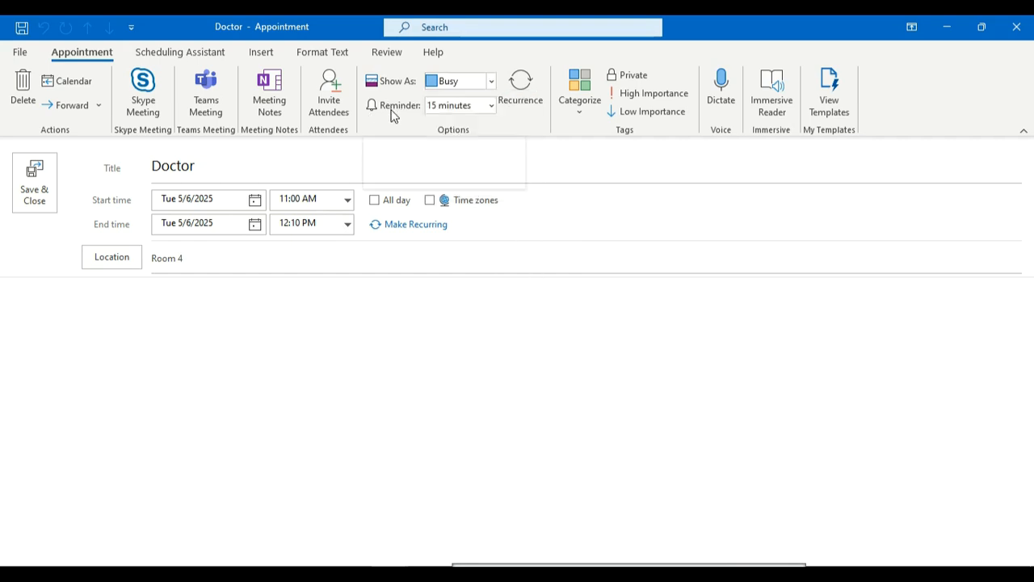
click(477, 109)
click(491, 106)
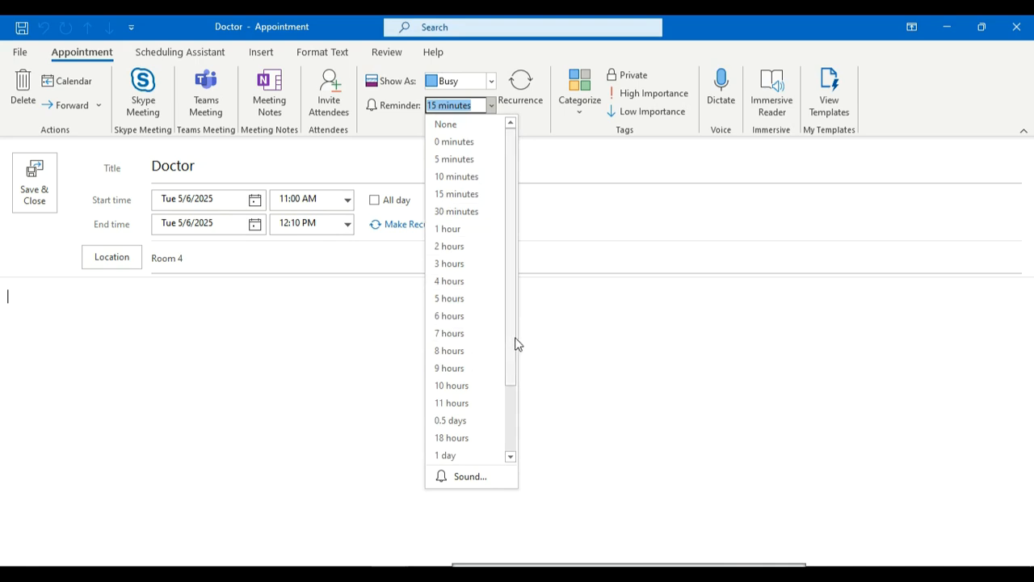
scroll(523, 370, down, 2)
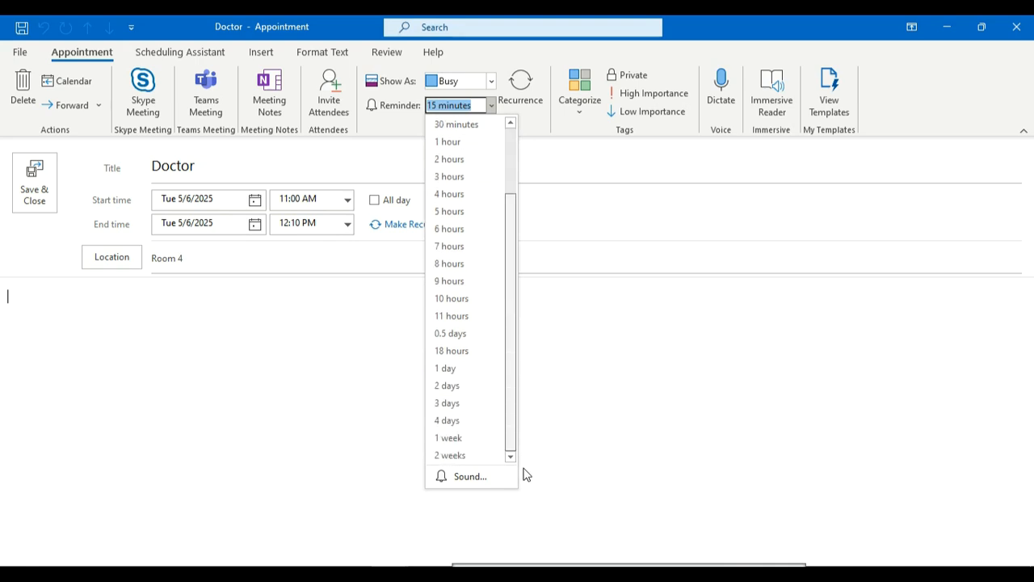
click(477, 475)
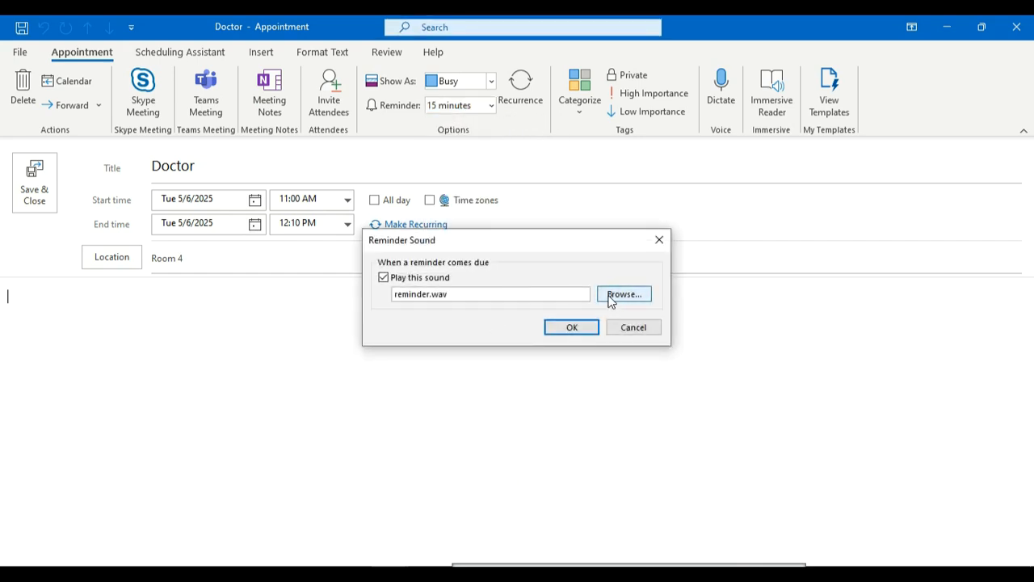
click(646, 333)
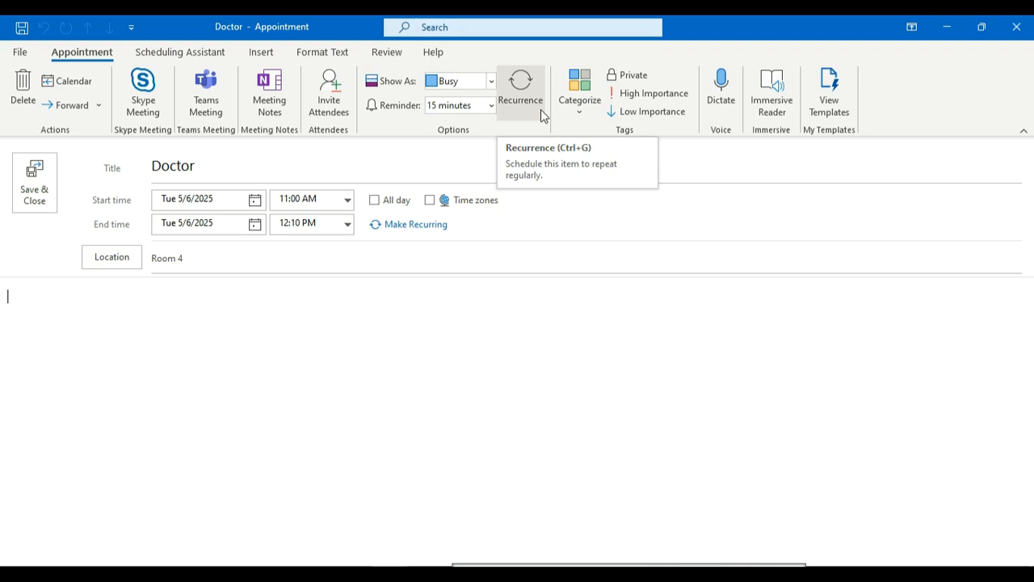
Compare the weekly, monthly and yearly recurrence patterns, and make the appointment recur every 1 day until 7/29/2025.
click(540, 109)
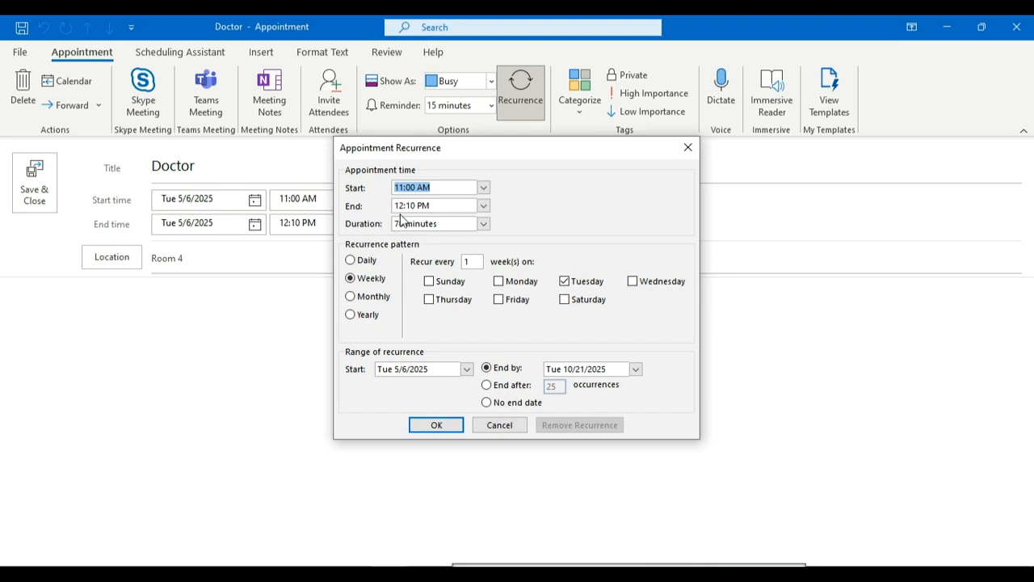
click(361, 264)
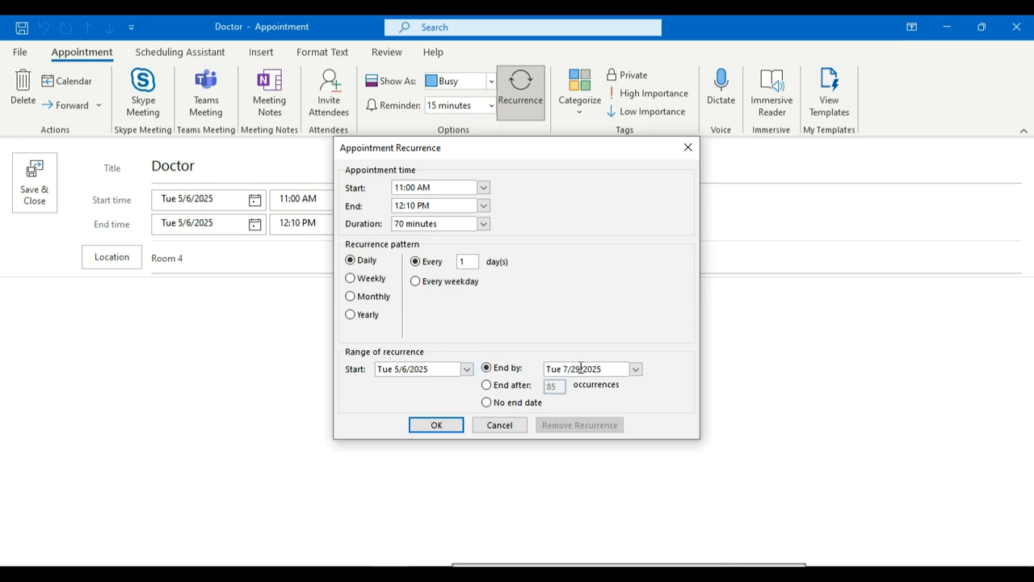
click(374, 279)
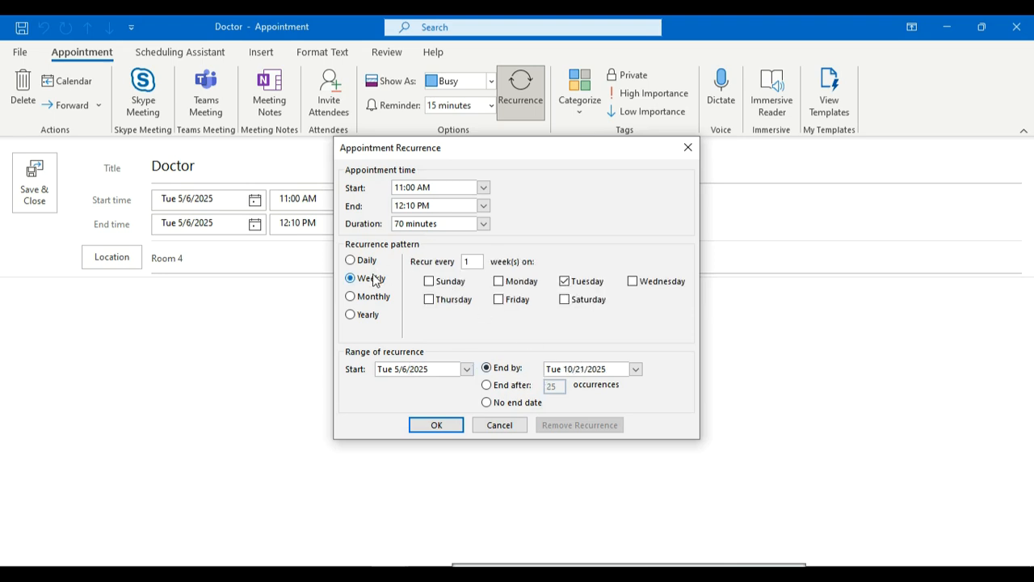
click(499, 282)
click(498, 300)
click(368, 298)
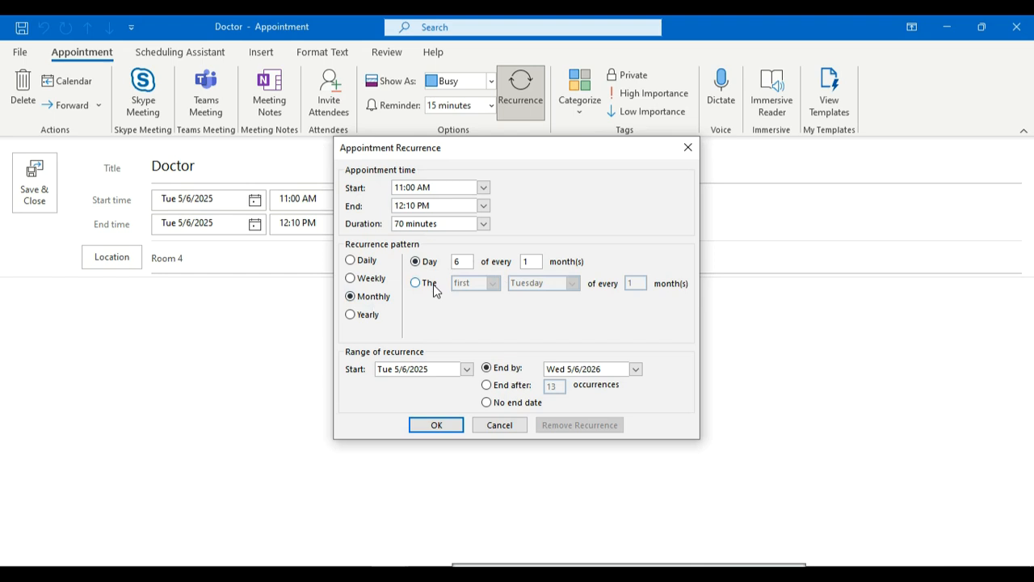
click(375, 323)
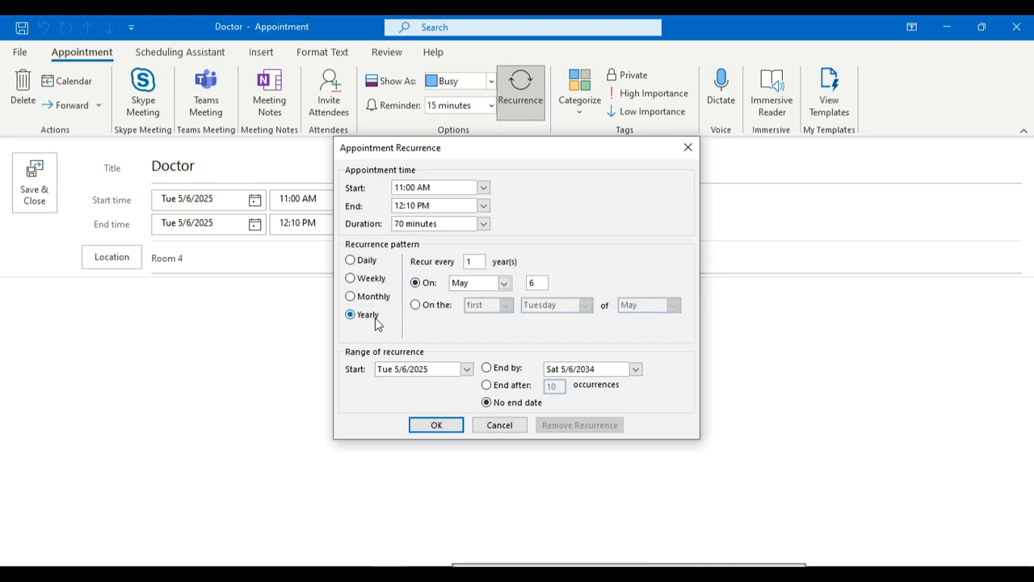
click(372, 267)
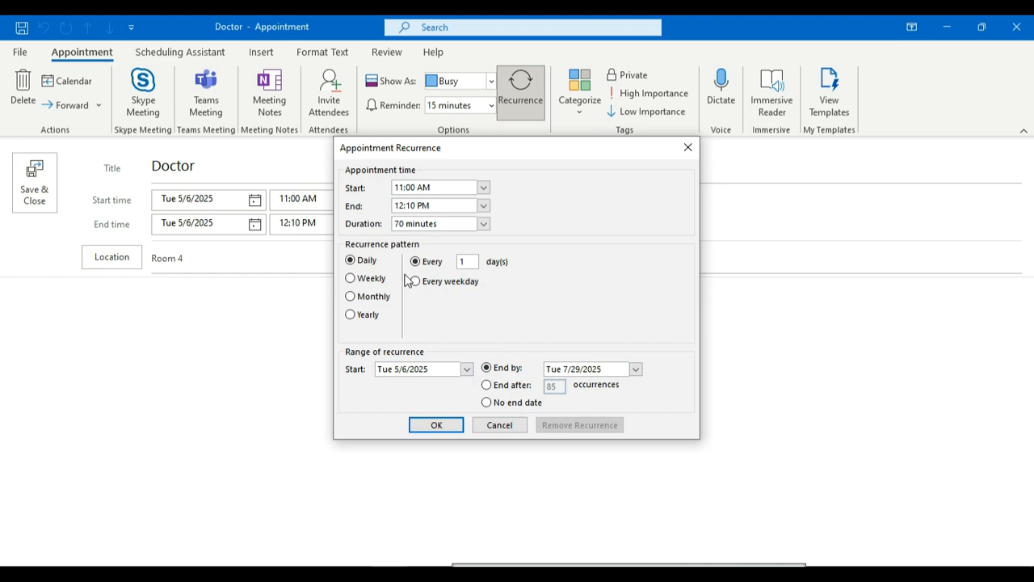
click(445, 424)
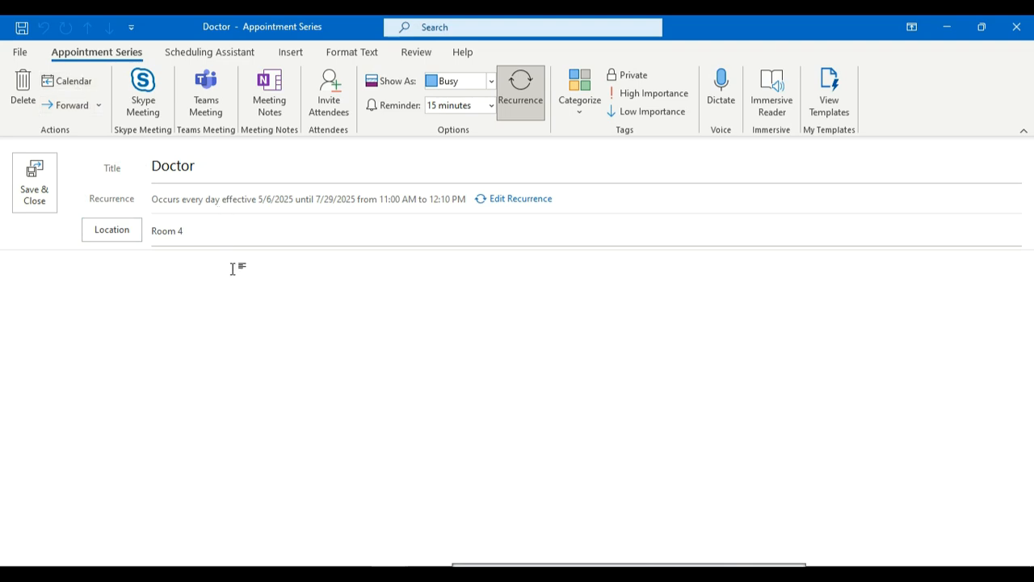
Examine the recurring appointment's occurrences and working hours on the Scheduling Assistant timeline.
click(192, 58)
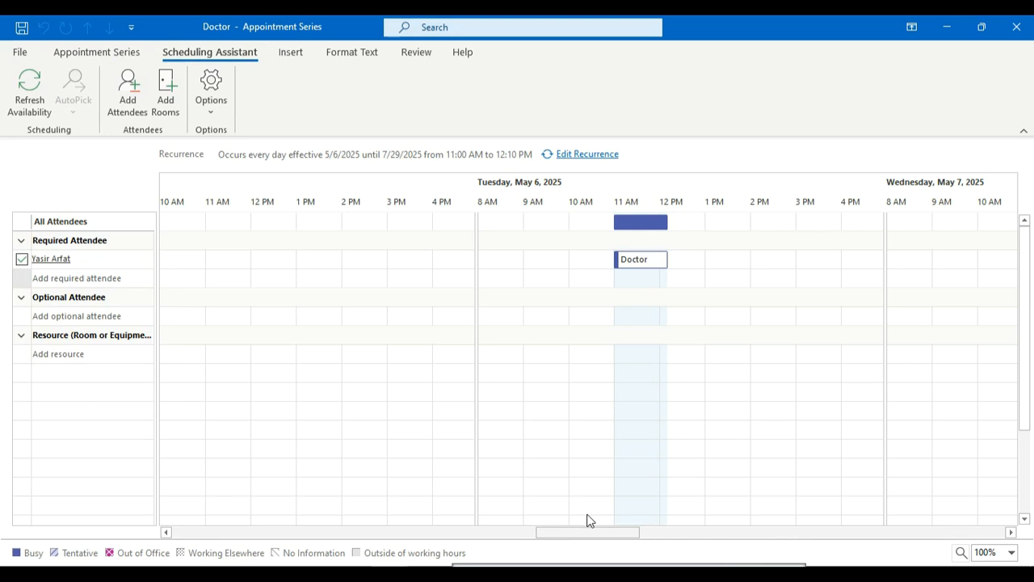
drag(614, 533, 648, 532)
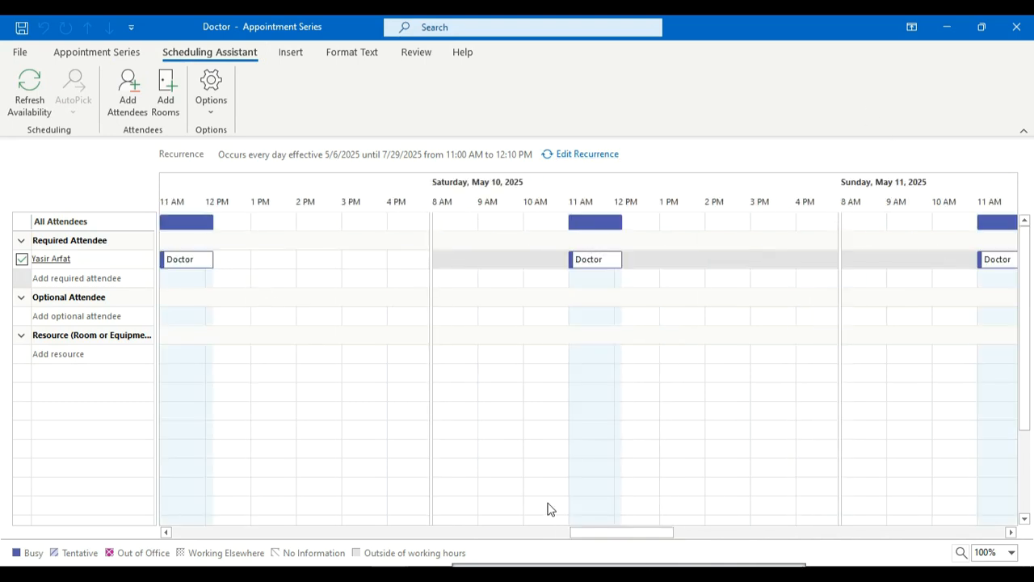
drag(587, 532, 288, 496)
scroll(222, 483, right, 10)
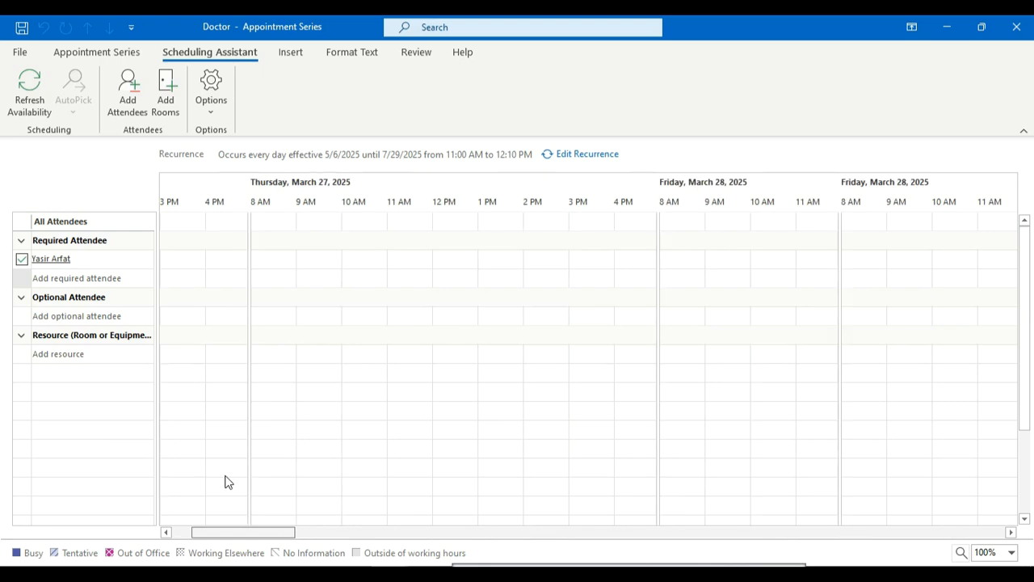
scroll(347, 515, right, 2)
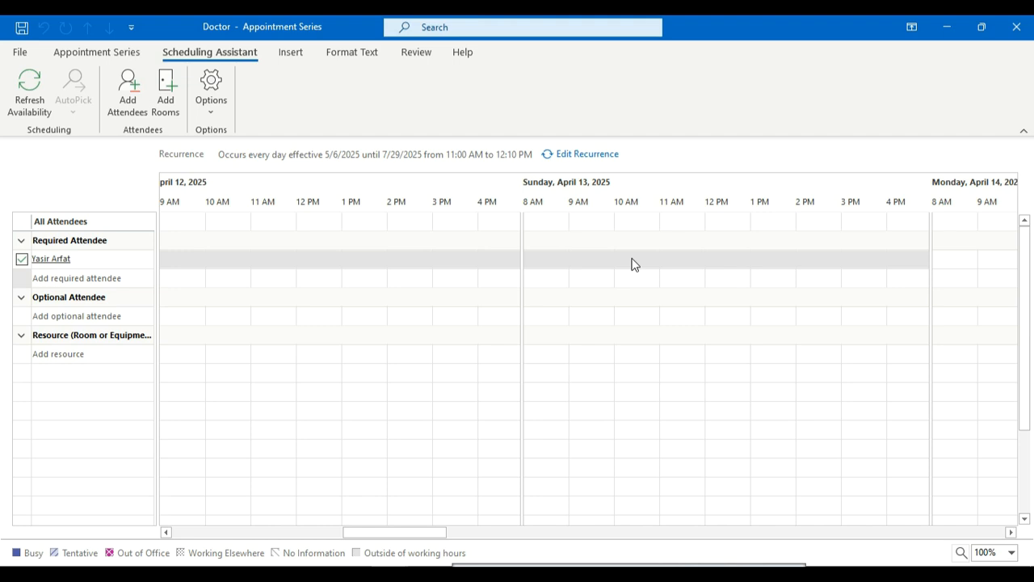
Remove the daily recurrence from the Doctor appointment.
click(100, 53)
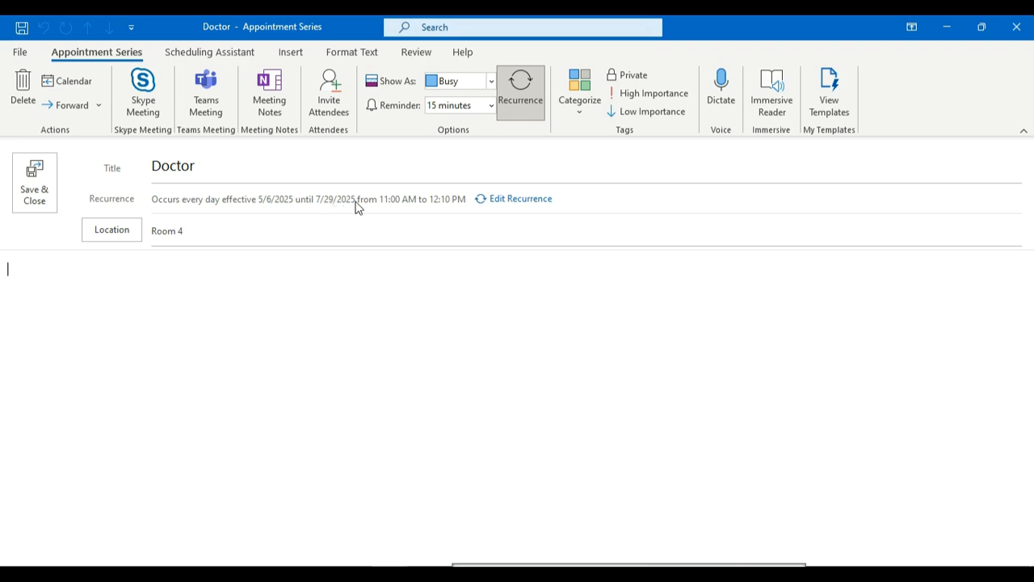
click(520, 199)
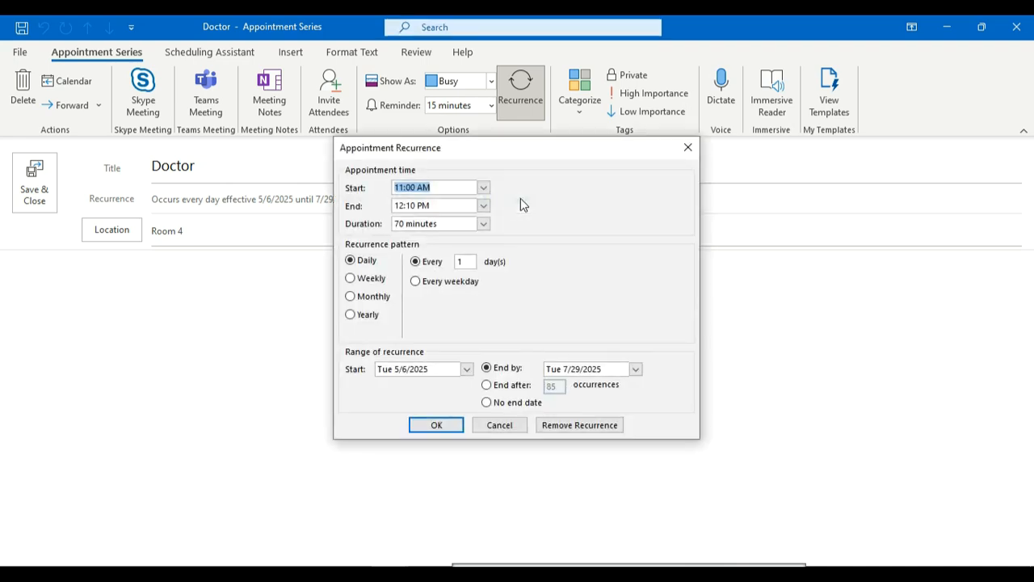
click(579, 425)
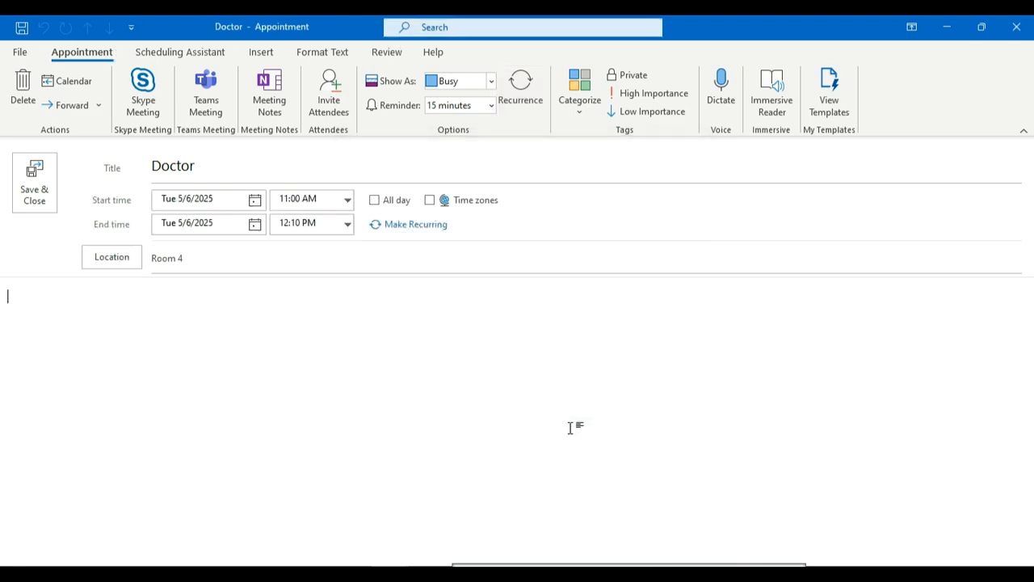
Examine the single appointment on the Scheduling Assistant timeline and the color categories available for it.
click(181, 52)
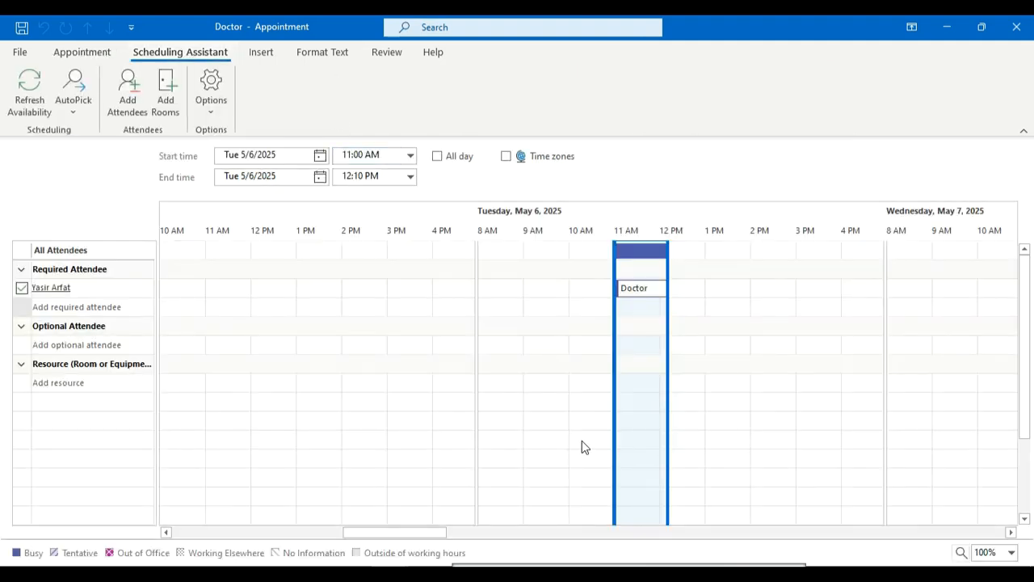
mouse_move(420, 536)
mouse_down()
mouse_move(436, 538)
mouse_move(420, 537)
mouse_up()
click(87, 54)
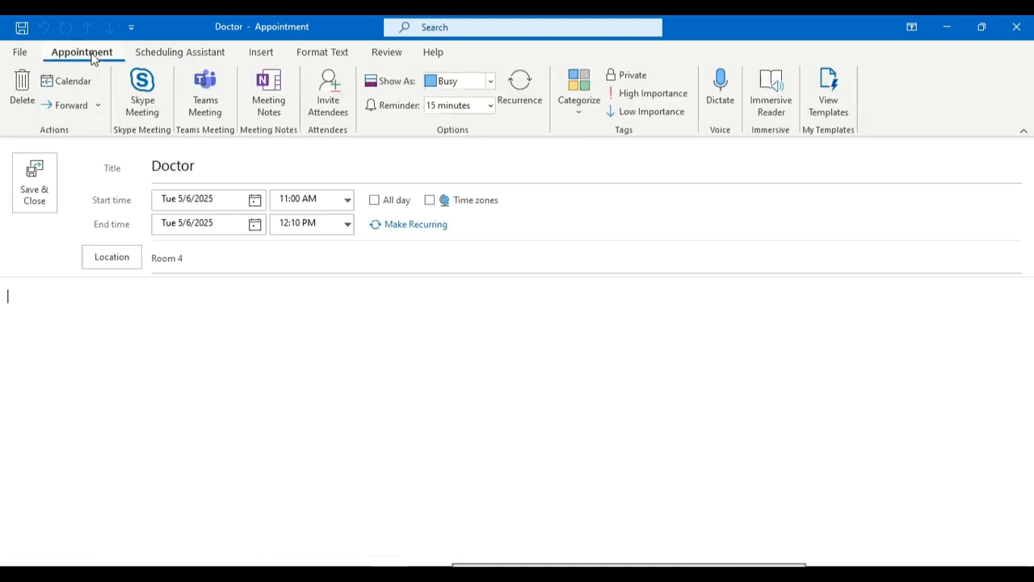
click(180, 52)
scroll(305, 489, up, 10)
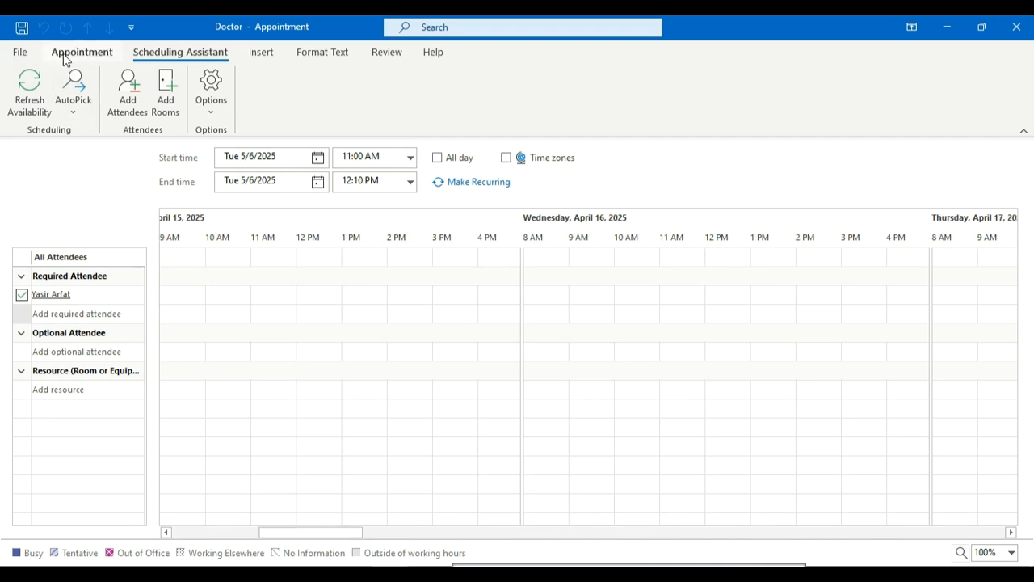
click(87, 55)
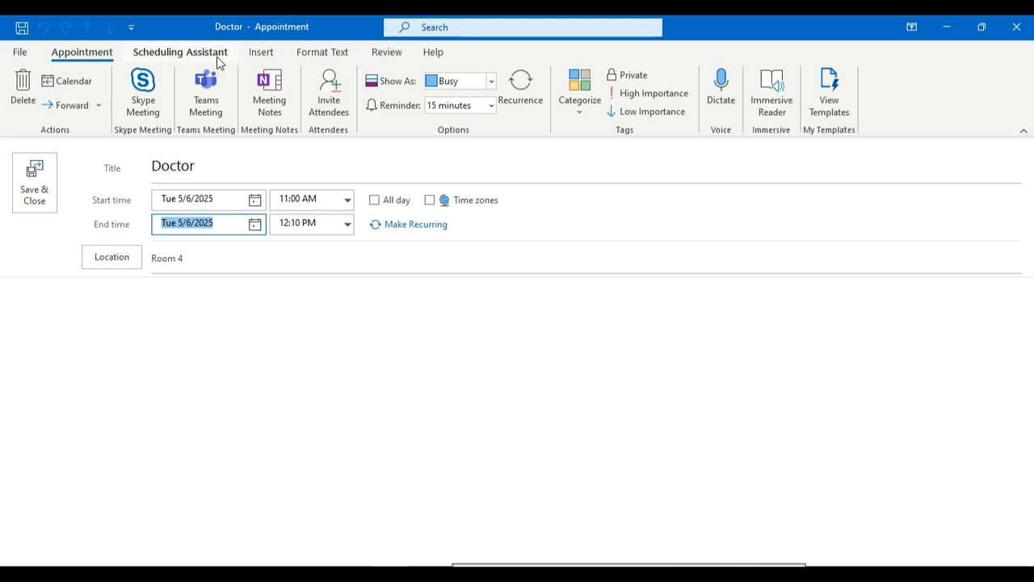
click(581, 108)
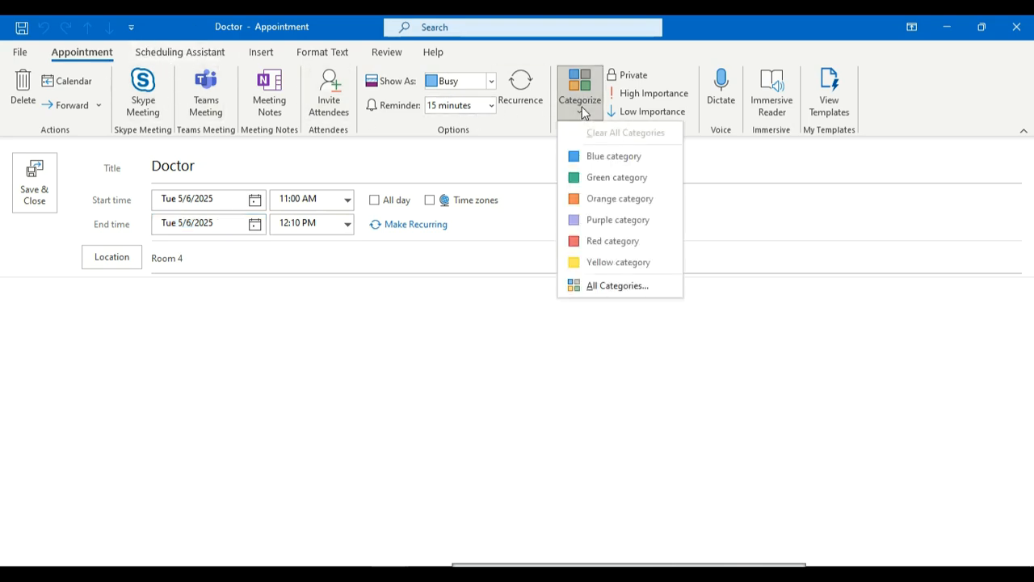
click(582, 107)
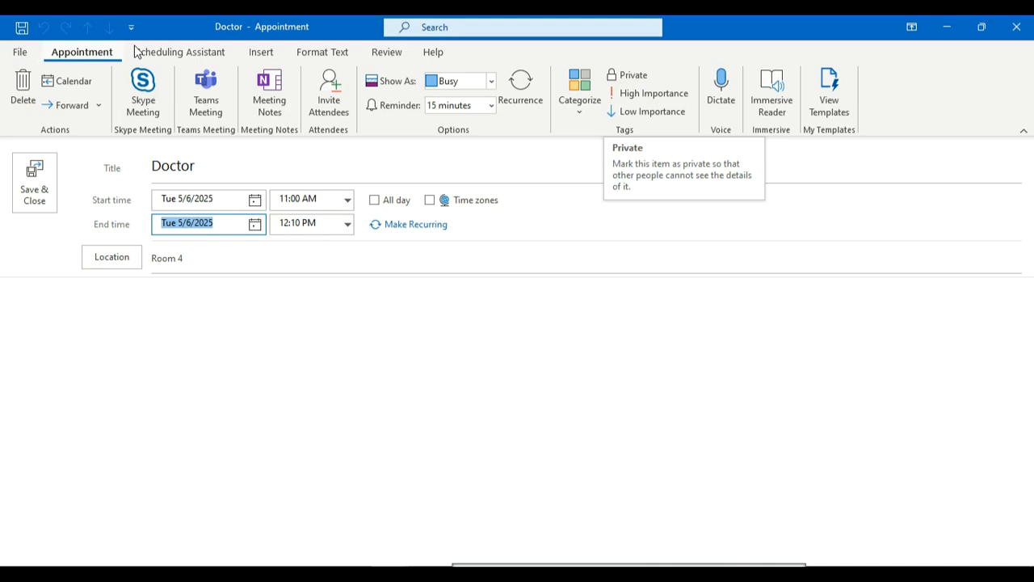
Add a second required attendee in the Scheduling Assistant by entering the contact's name and accepting the suggestion.
click(214, 58)
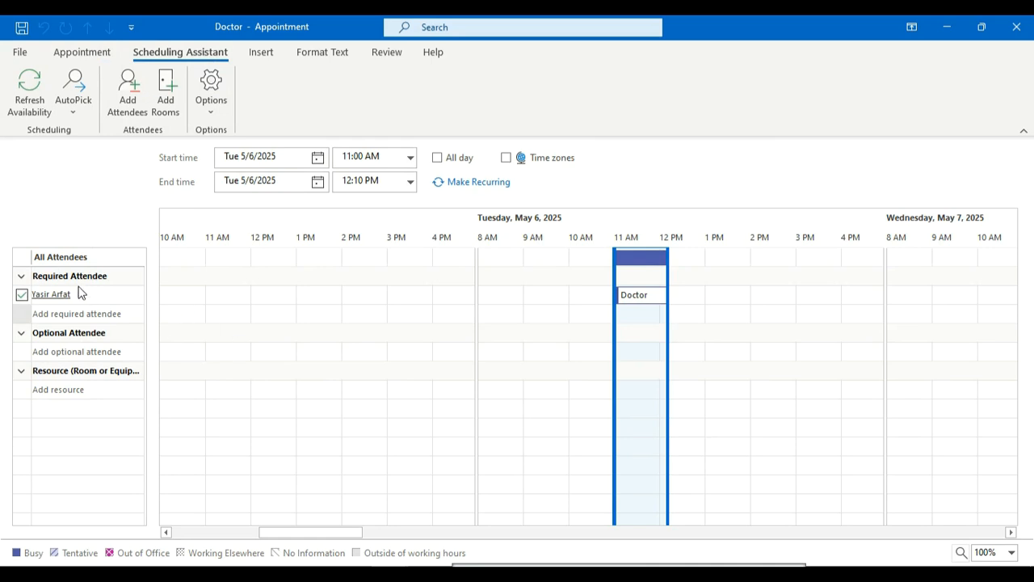
mouse_move(74, 298)
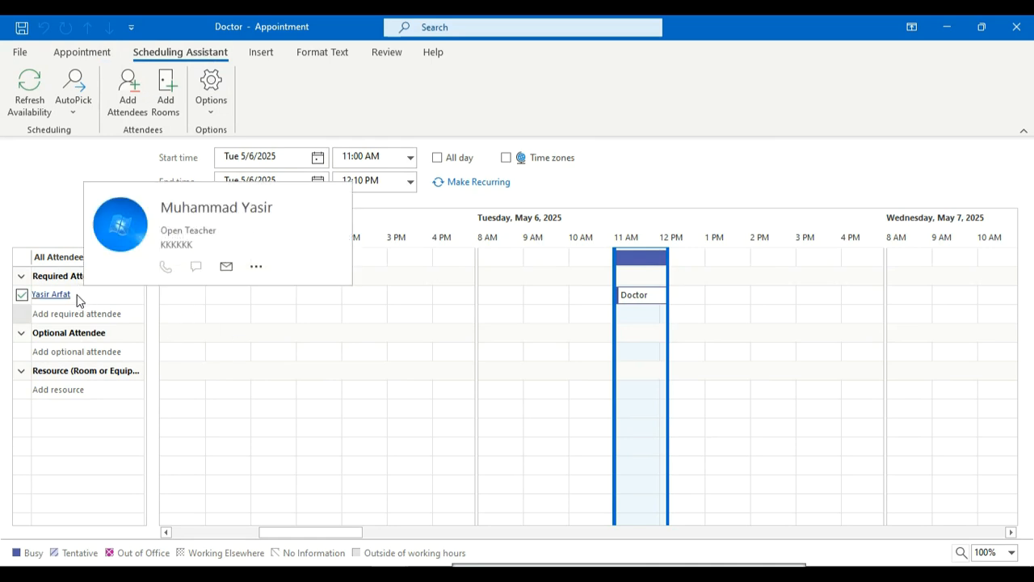
click(77, 294)
click(73, 313)
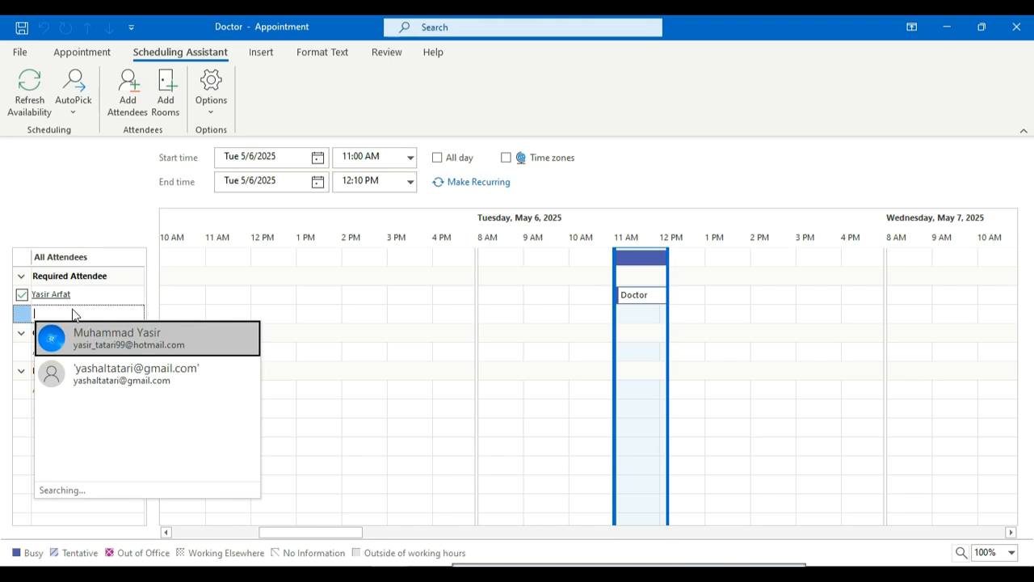
text(Nade)
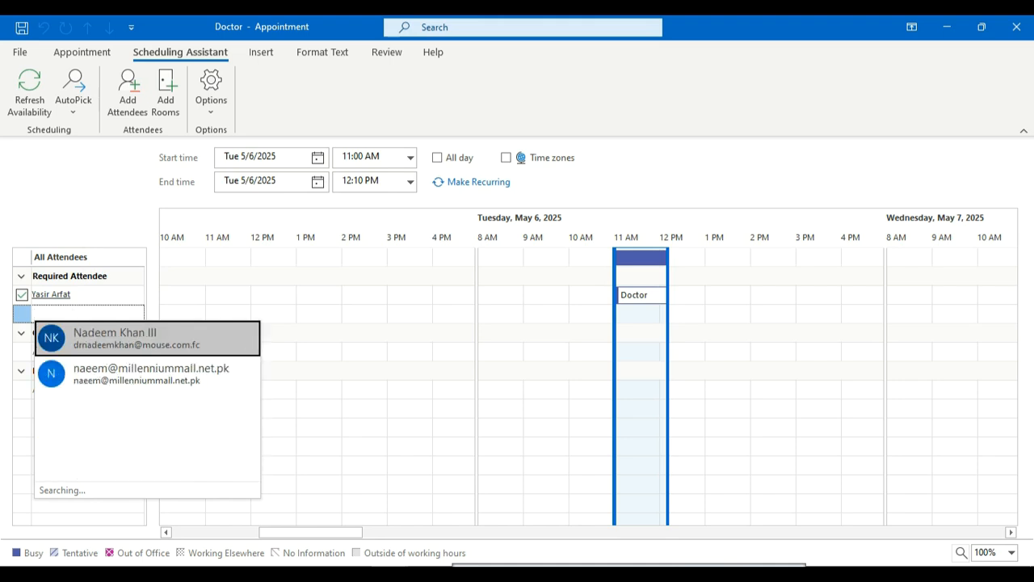
text(em)
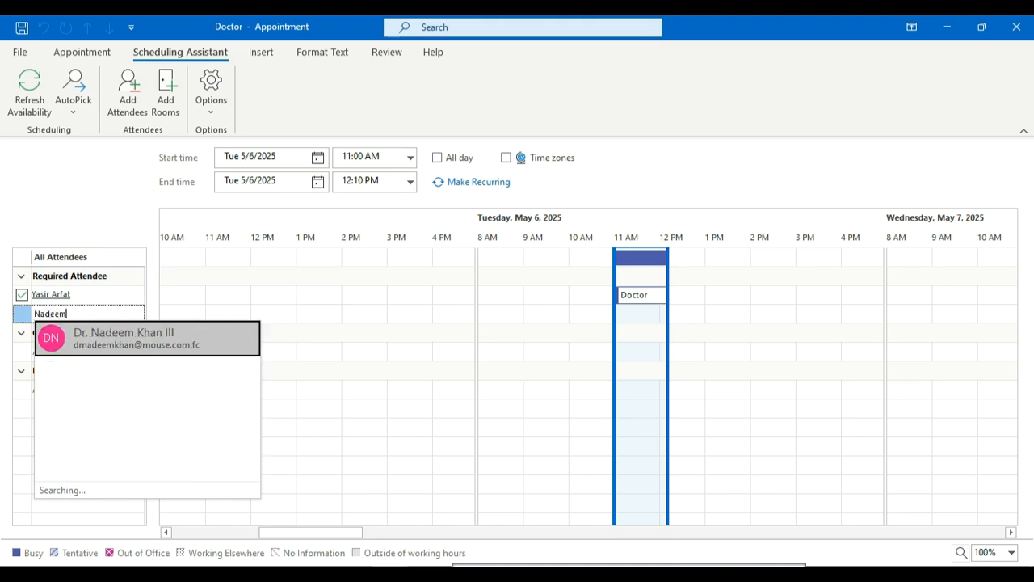
key(Return)
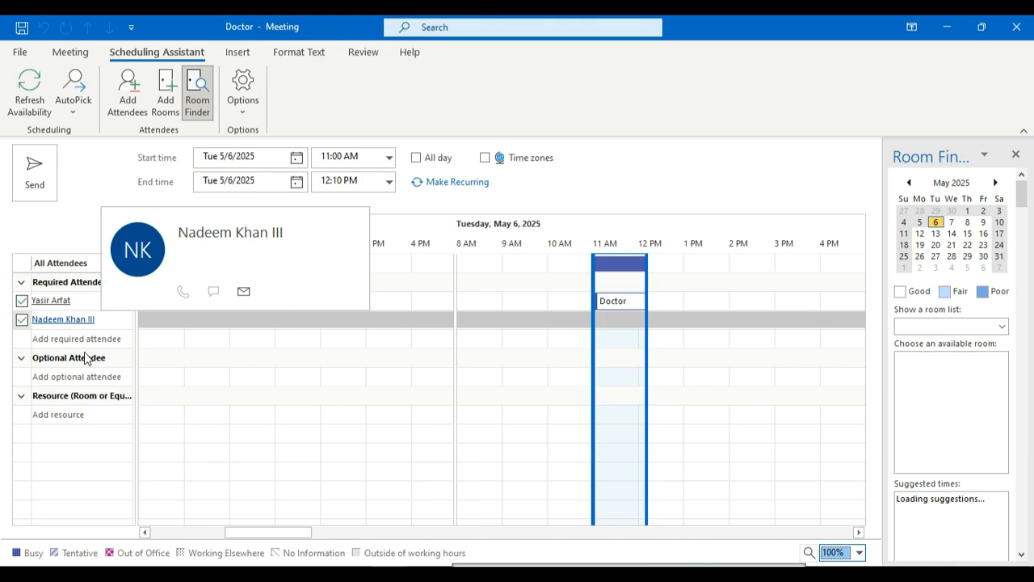
Examine the suggestions for optional attendees and resources and the list of rooms offered for the Doctor meeting.
click(77, 376)
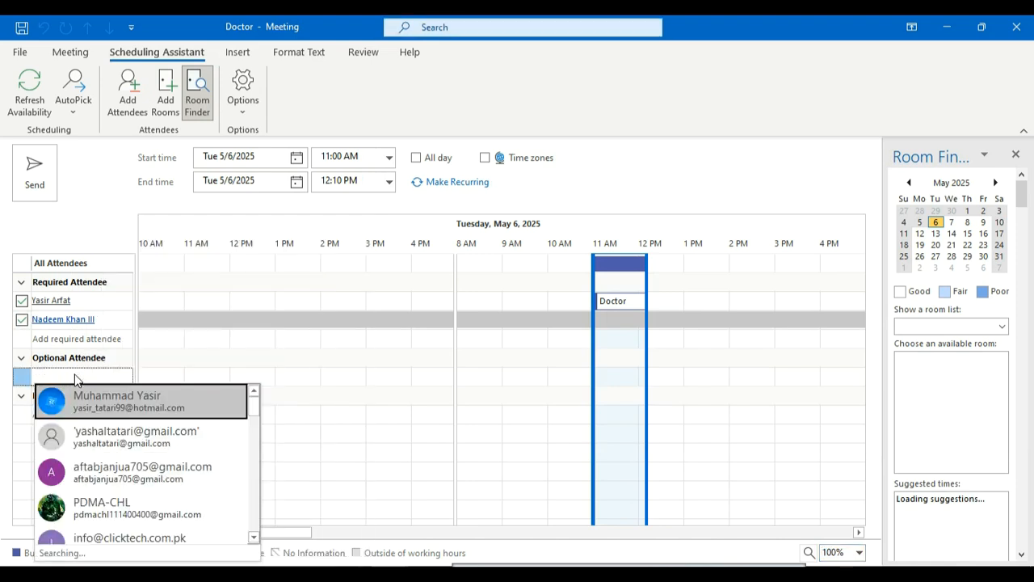
key(Down)
key(Down)
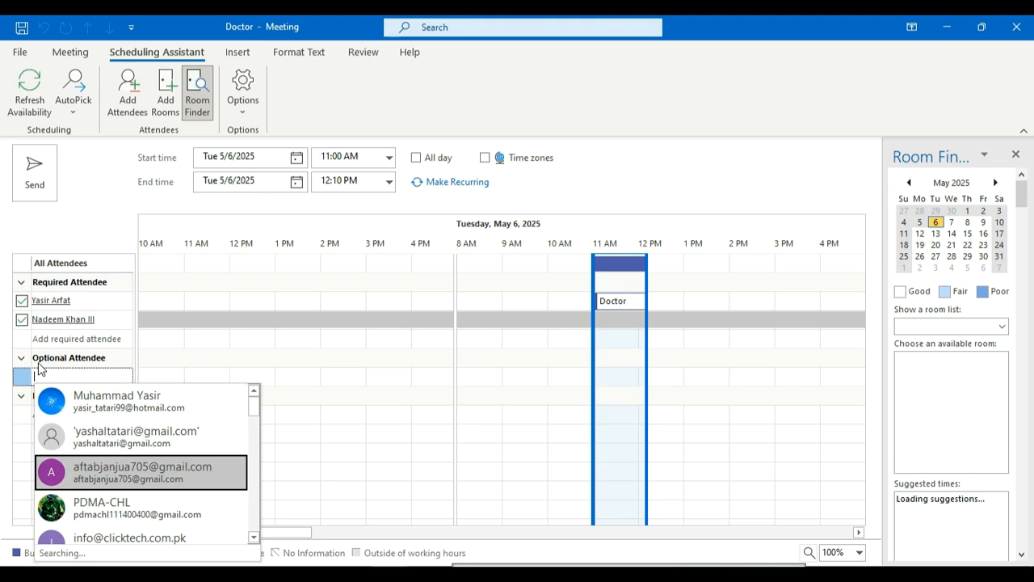
click(48, 412)
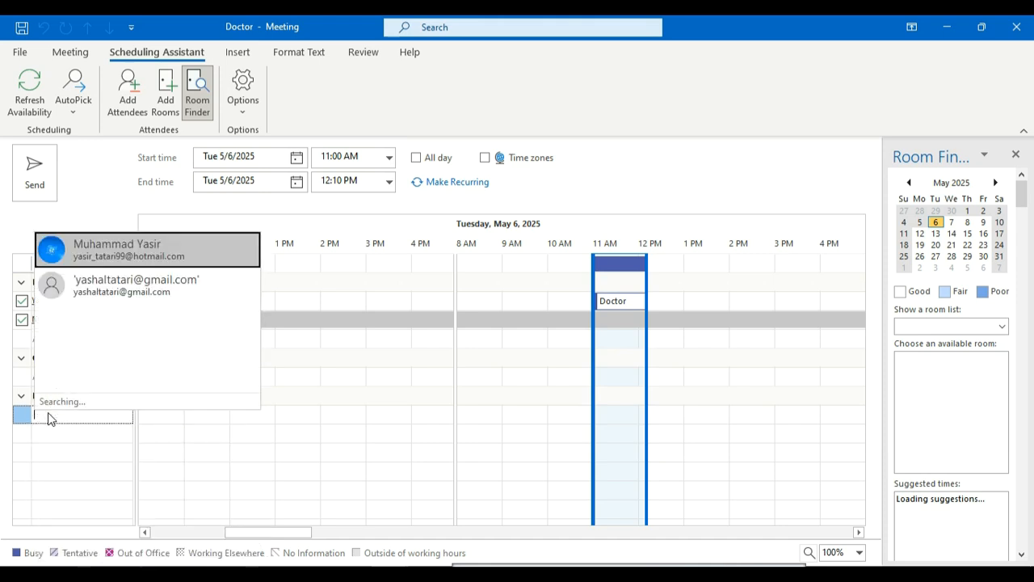
click(88, 475)
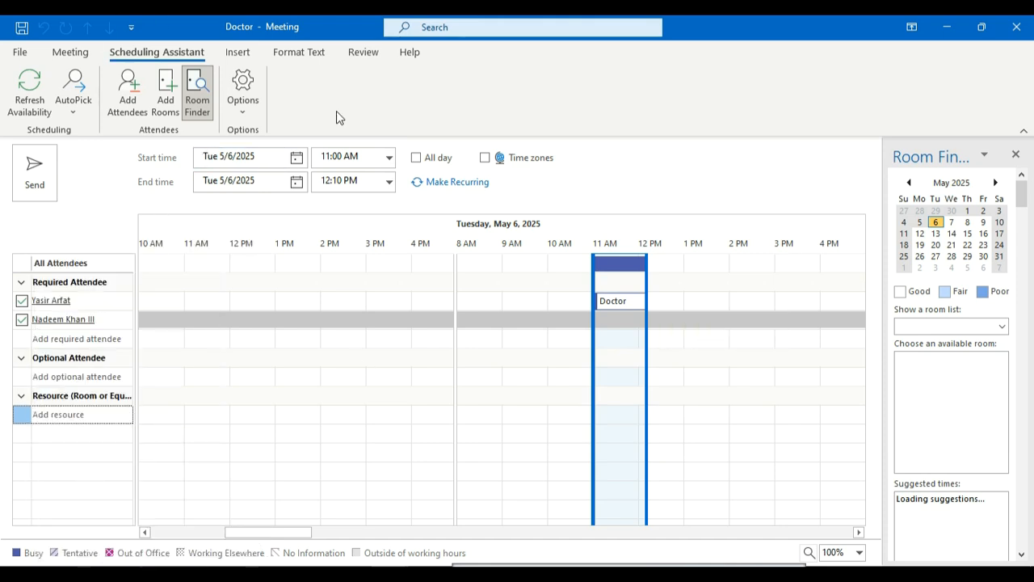
click(157, 106)
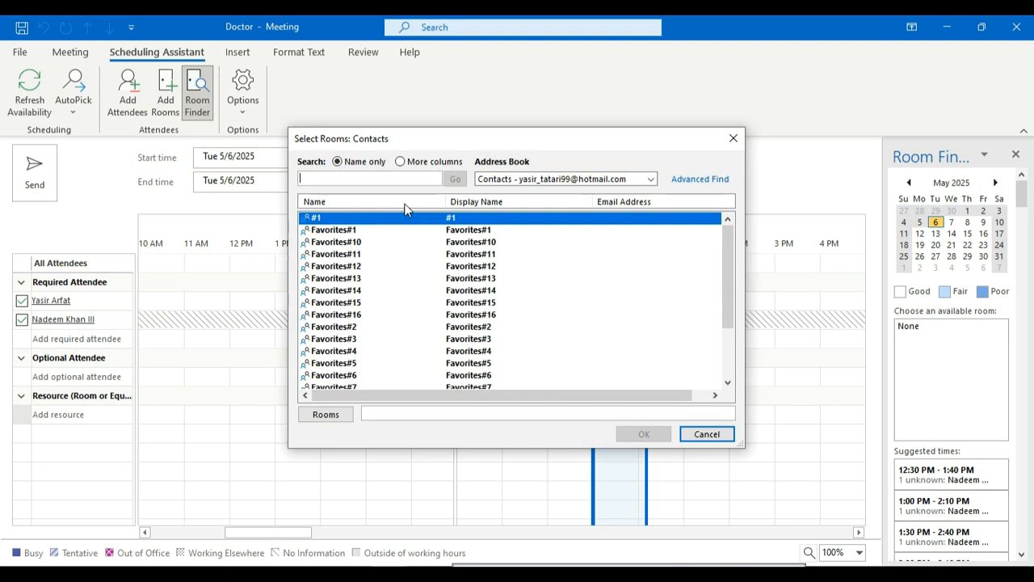
click(699, 435)
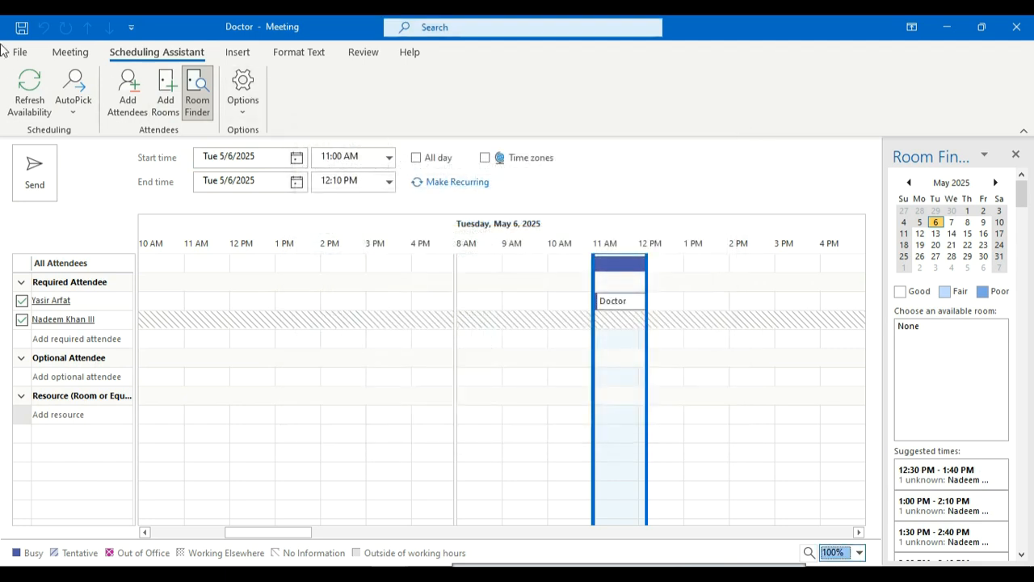
Examine the file and Outlook item attachment options, the insertable objects and the text formatting tools for the meeting body.
click(244, 55)
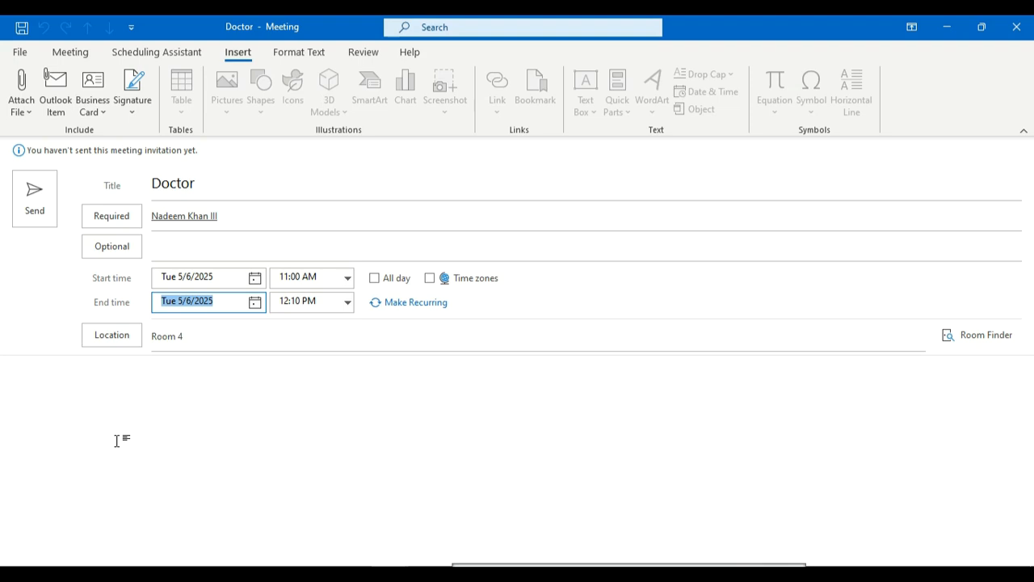
click(16, 93)
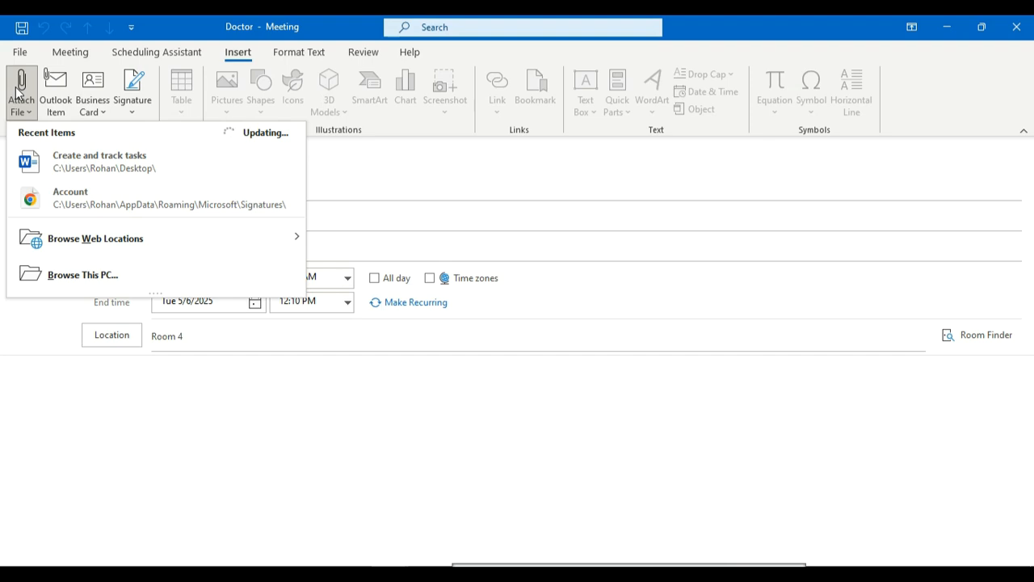
click(356, 494)
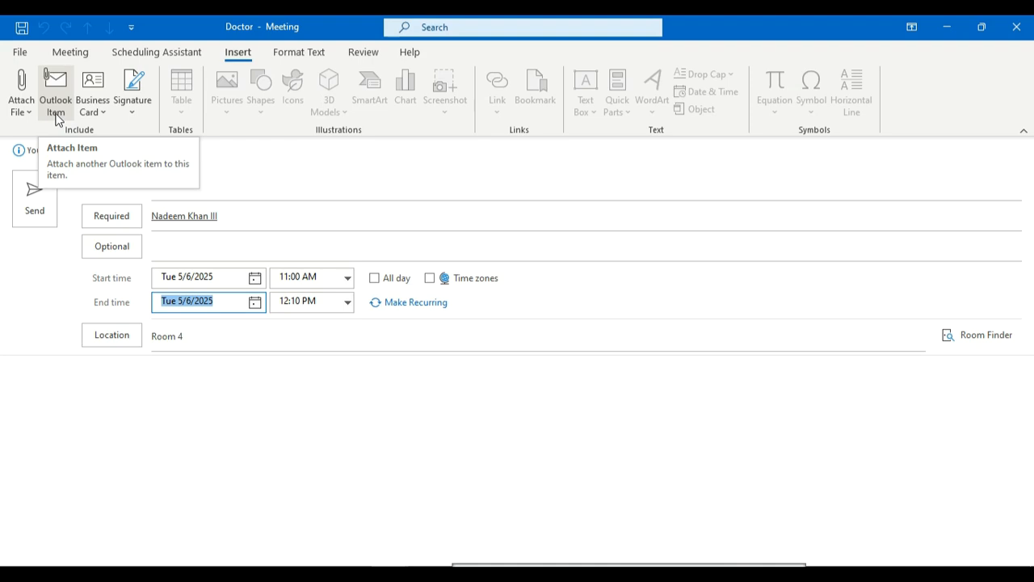
click(56, 119)
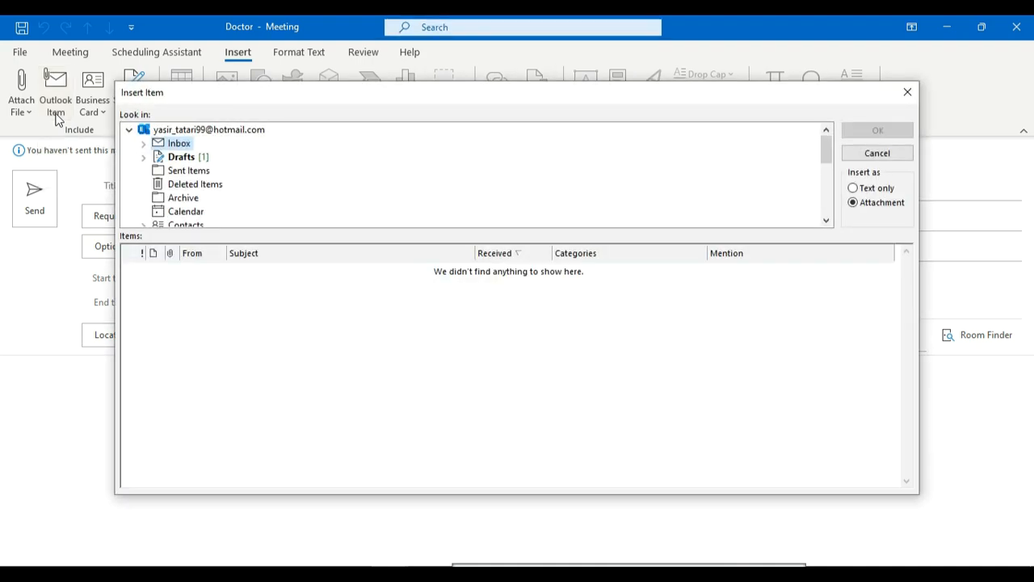
click(888, 158)
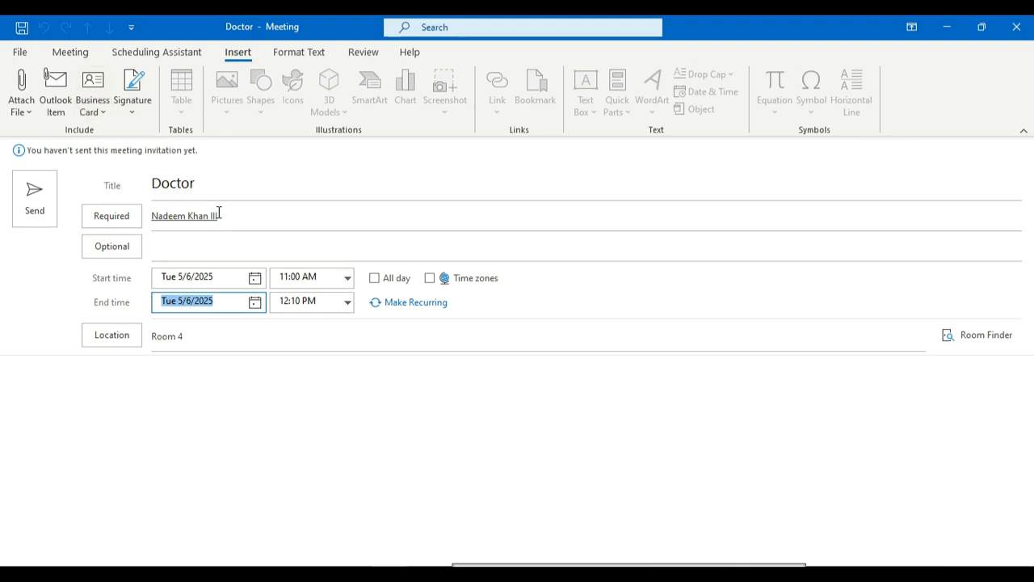
click(198, 408)
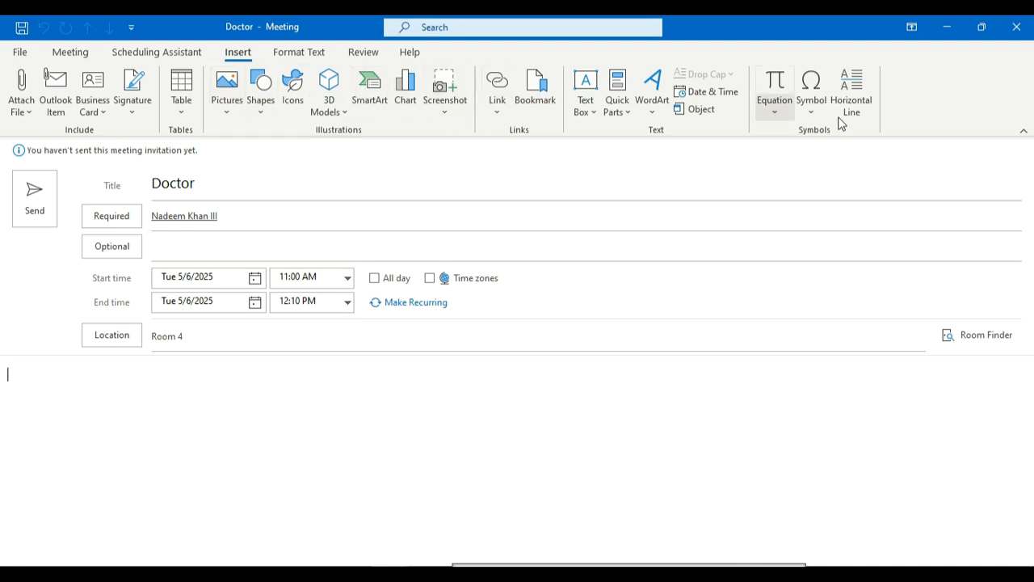
click(299, 54)
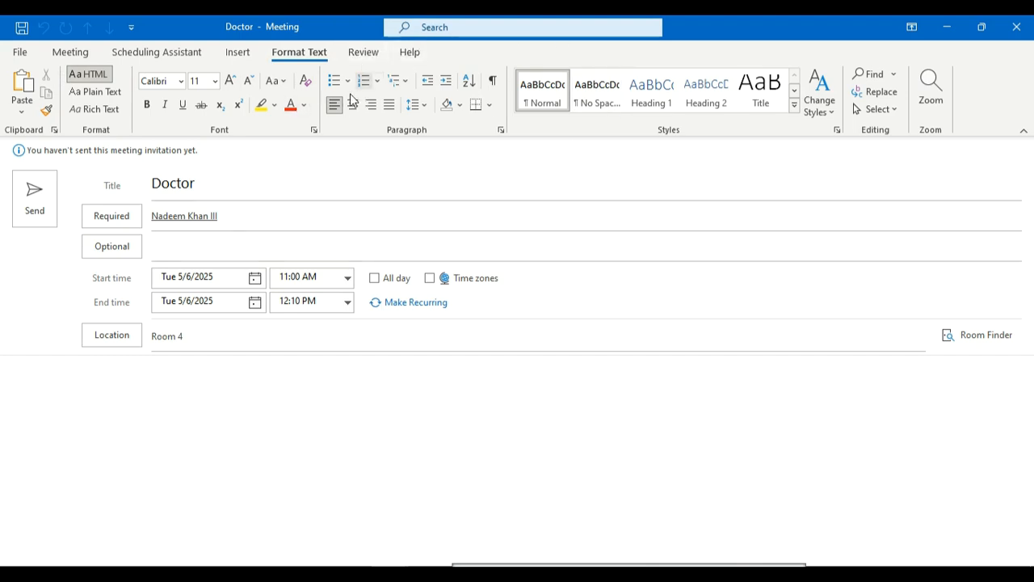
Remove the required attendee from the Doctor meeting and check the attendee list in the Scheduling Assistant.
click(70, 55)
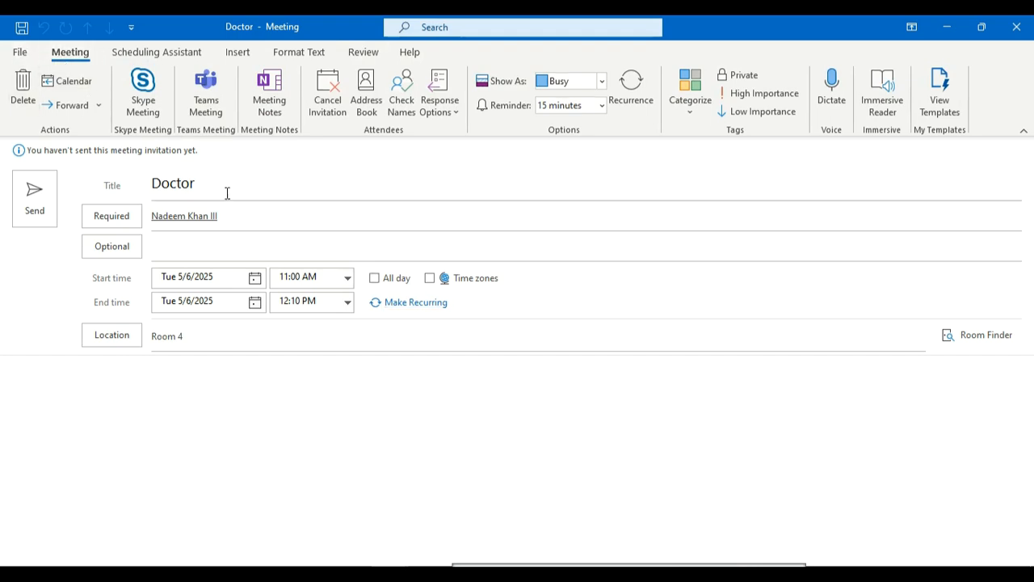
click(243, 217)
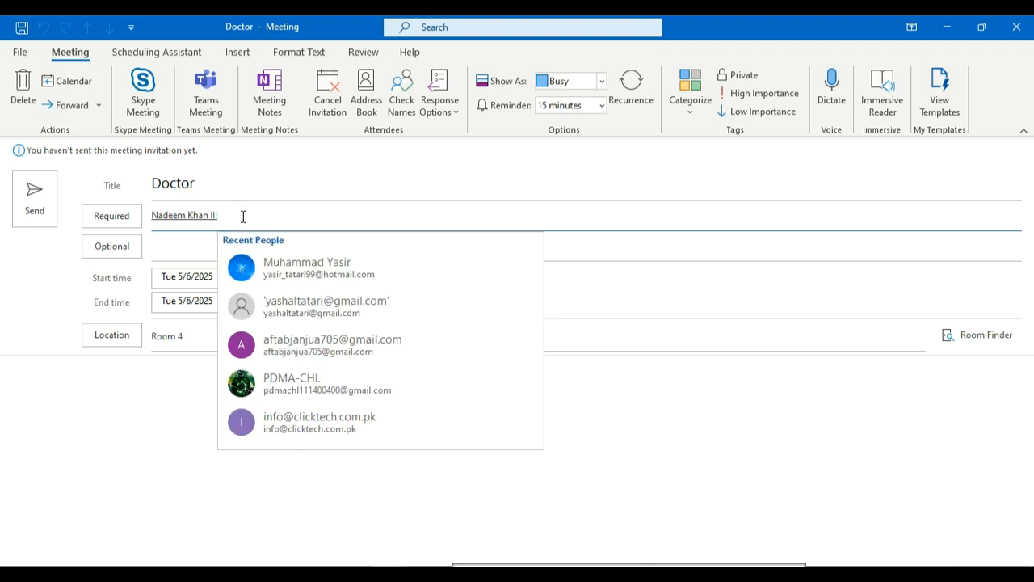
key(BackSpace)
key(BackSpace)
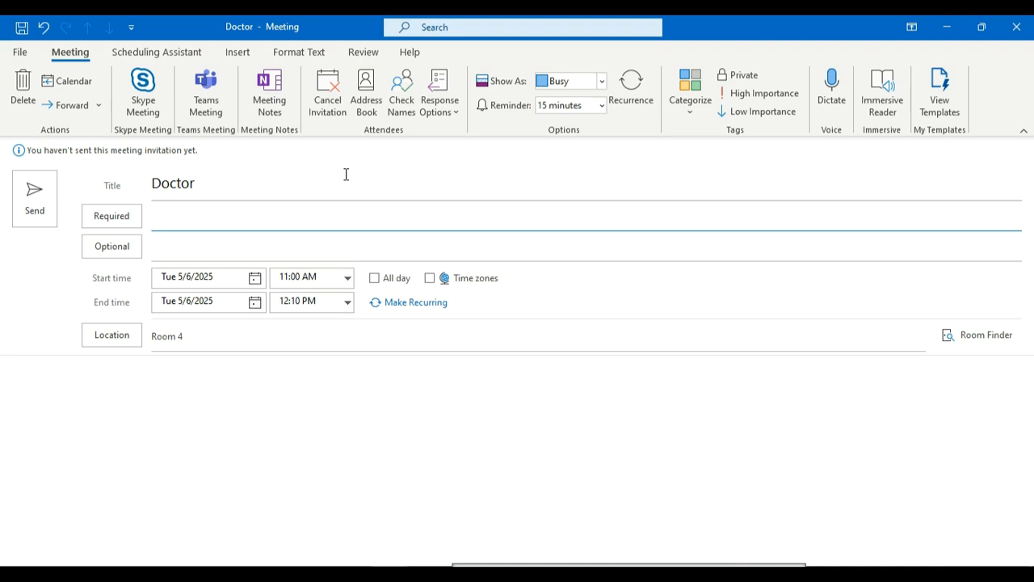
click(150, 51)
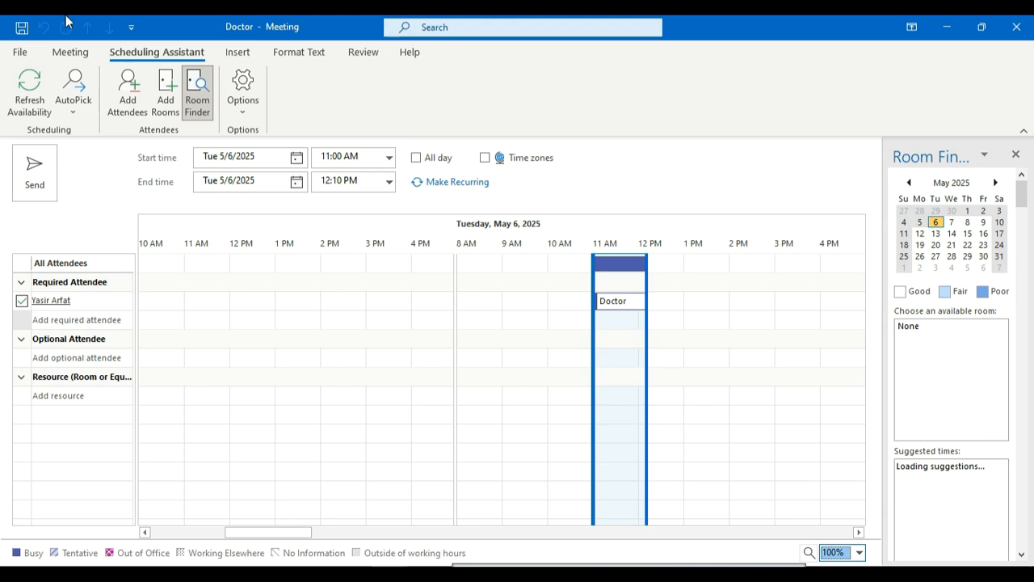
click(71, 53)
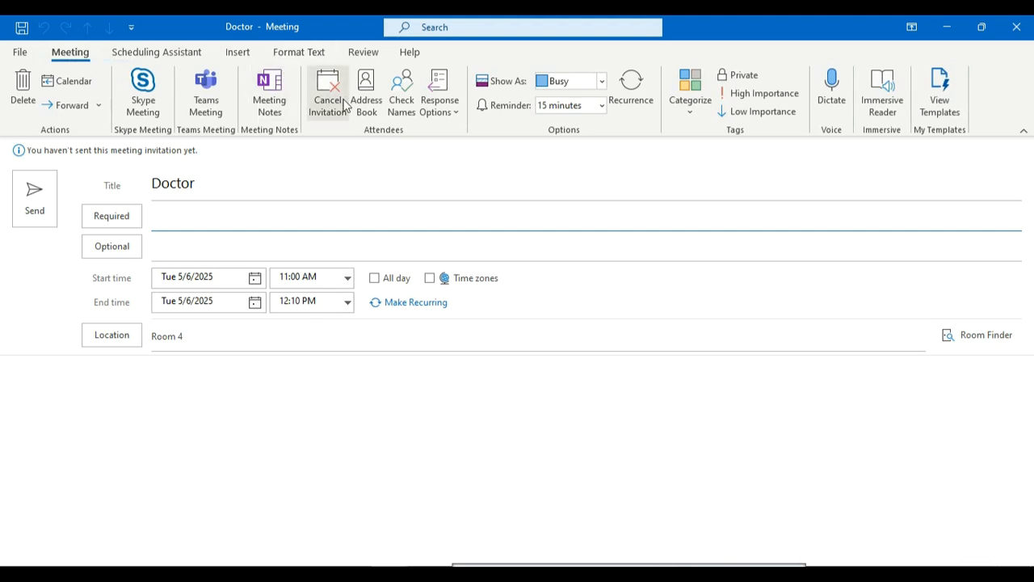
Cancel the Doctor meeting's invitation and review the attendees in the Scheduling Assistant.
click(337, 117)
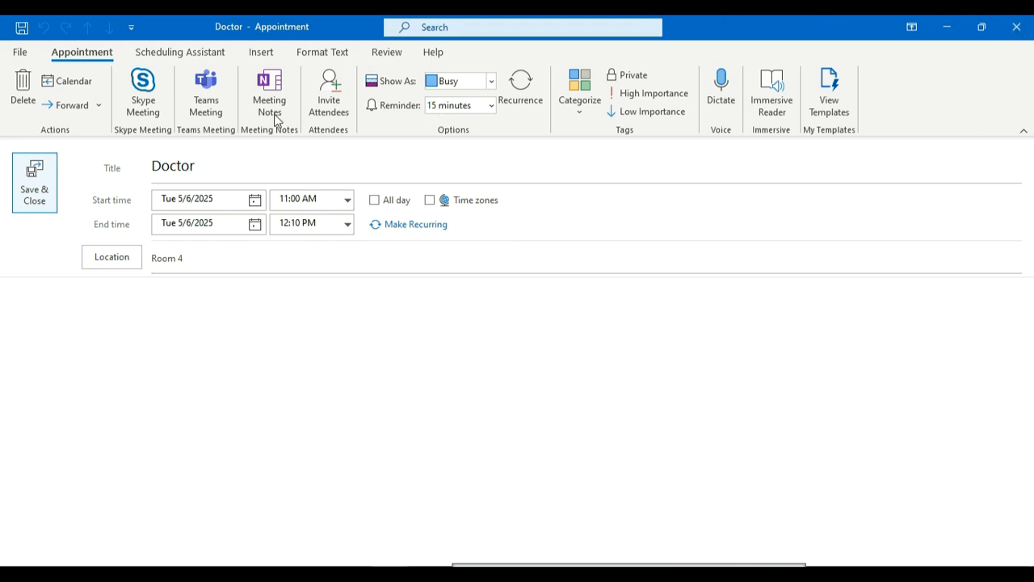
click(182, 53)
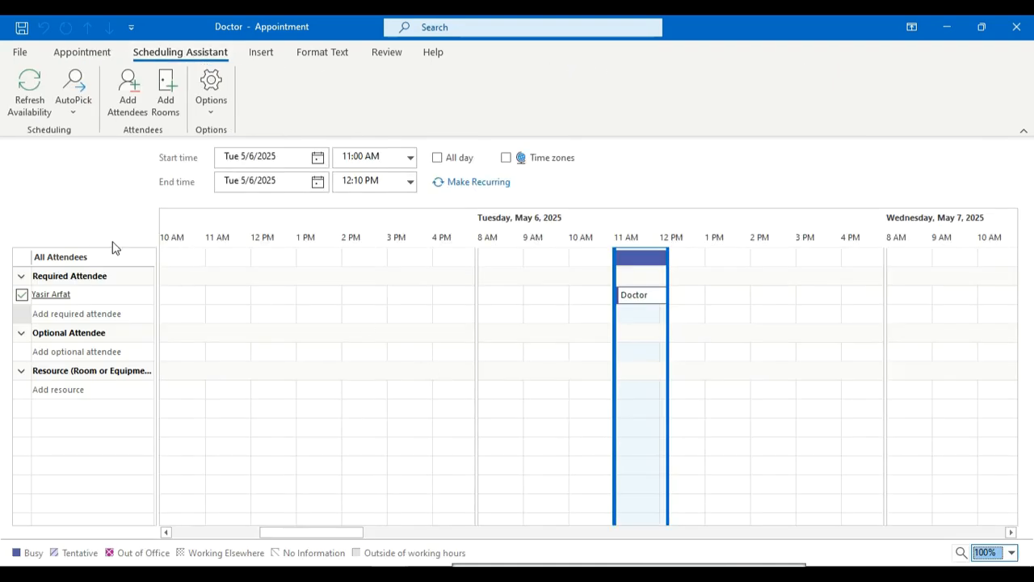
click(56, 52)
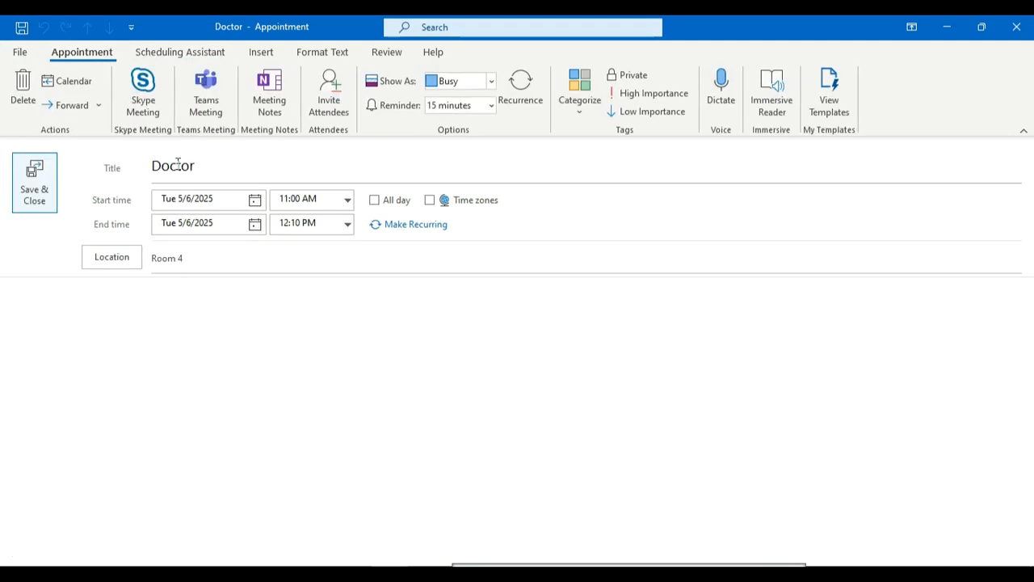
Set the Doctor appointment's availability status to Out of Office.
click(197, 173)
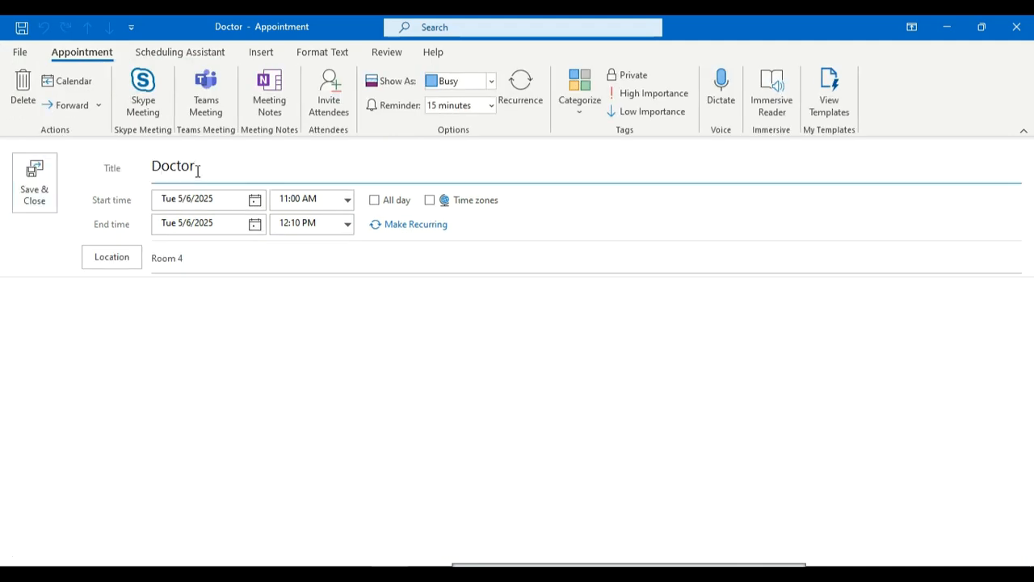
drag(195, 171, 182, 171)
click(460, 81)
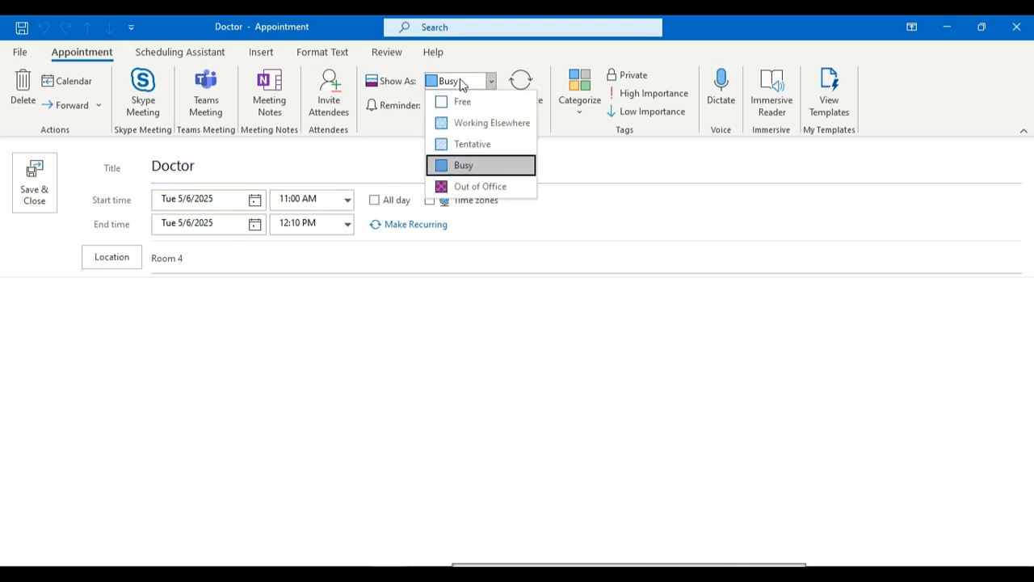
click(479, 185)
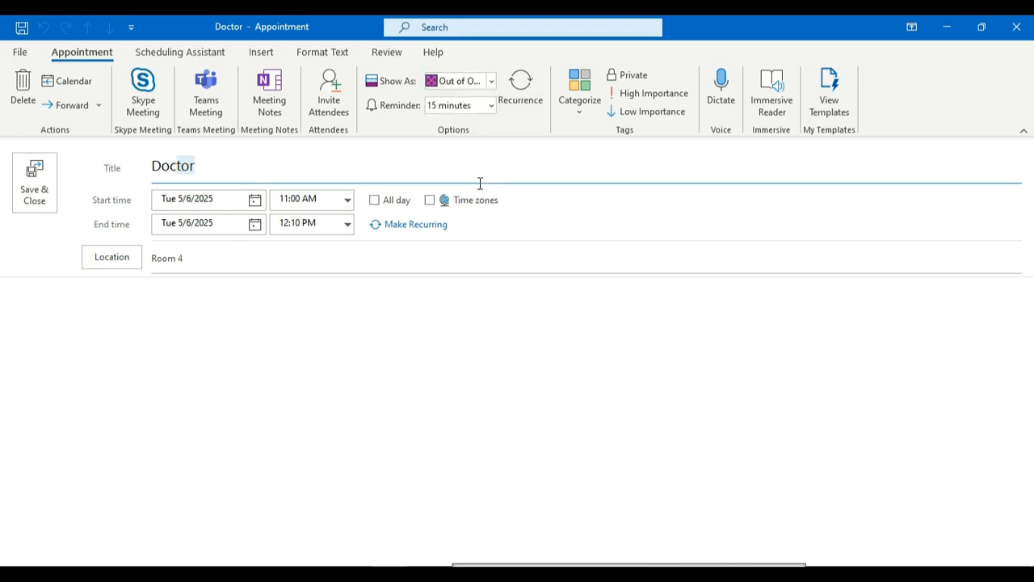
Create a new appointment titled "PA to Saff" starting at 1:00 PM with "My Office" as the location.
click(148, 107)
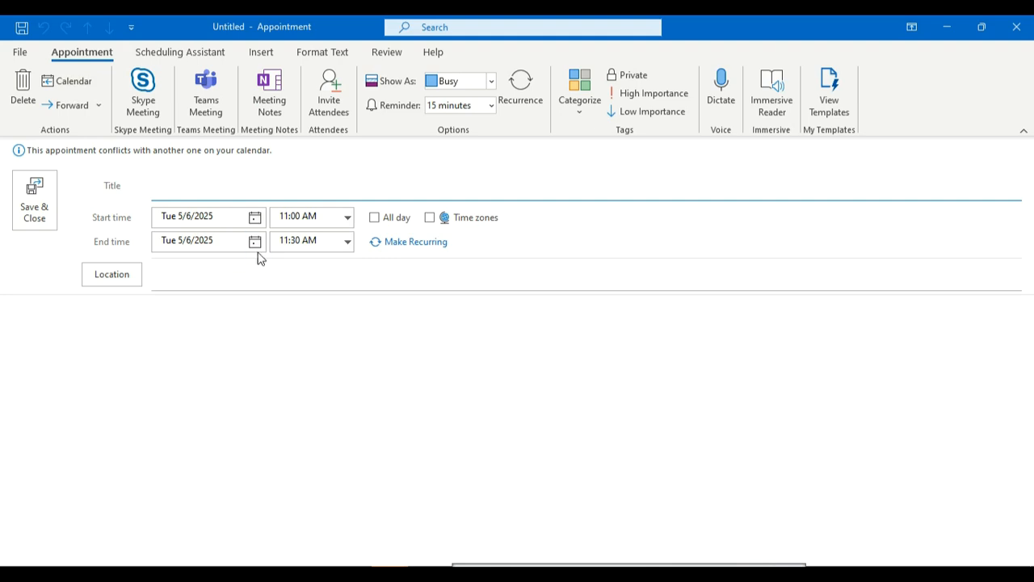
click(347, 218)
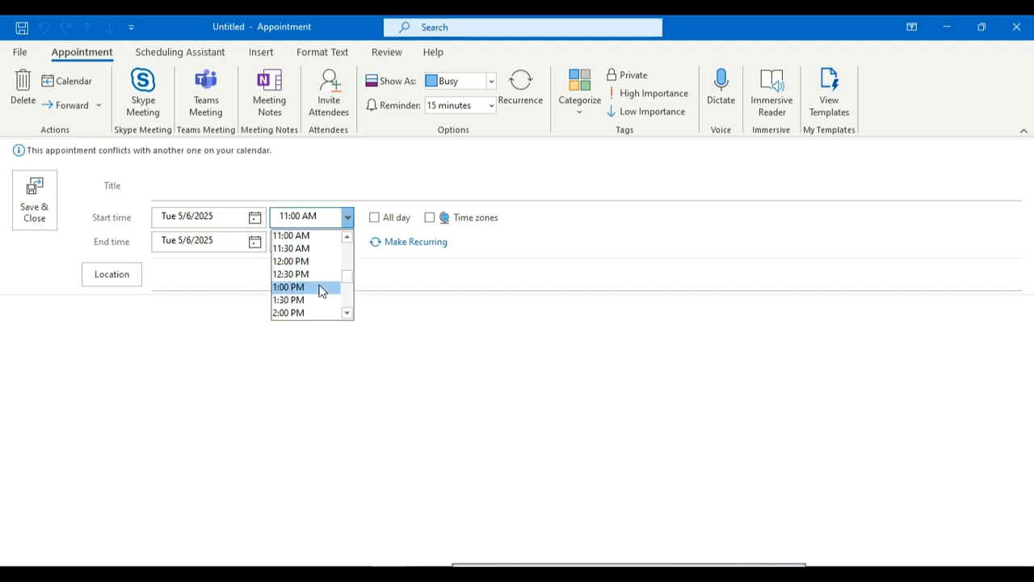
click(320, 287)
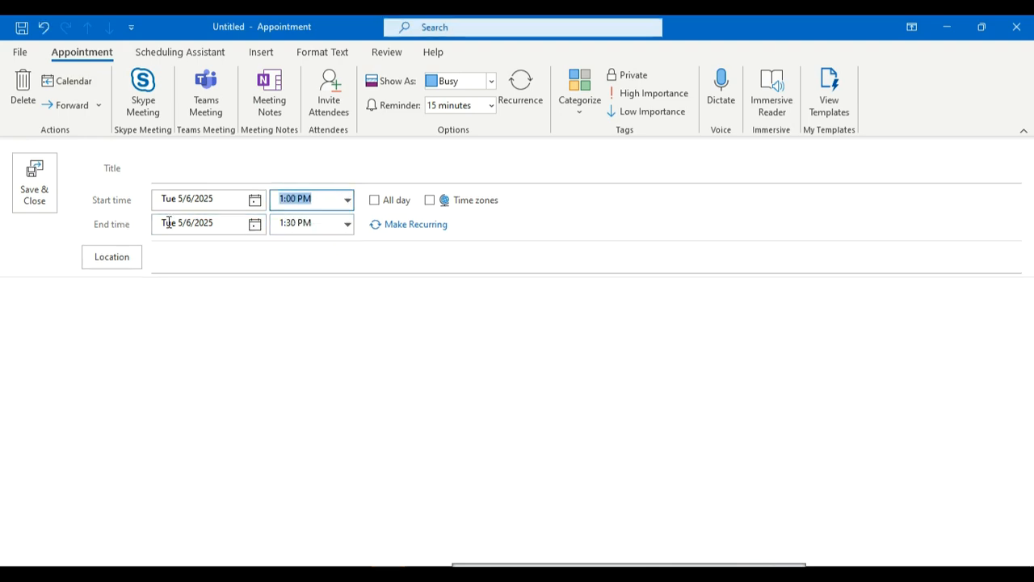
click(186, 177)
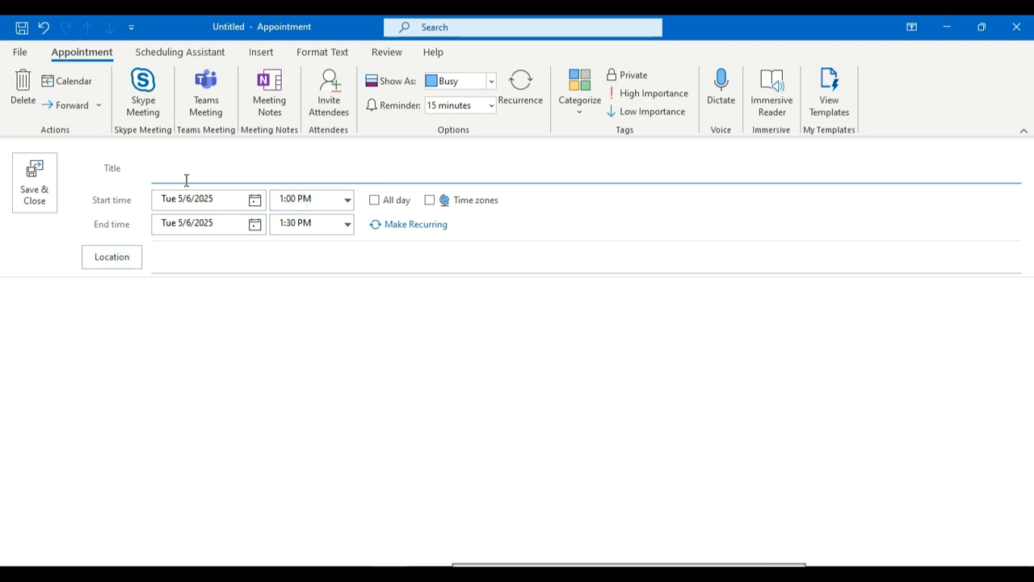
text(PA to Saff)
click(220, 263)
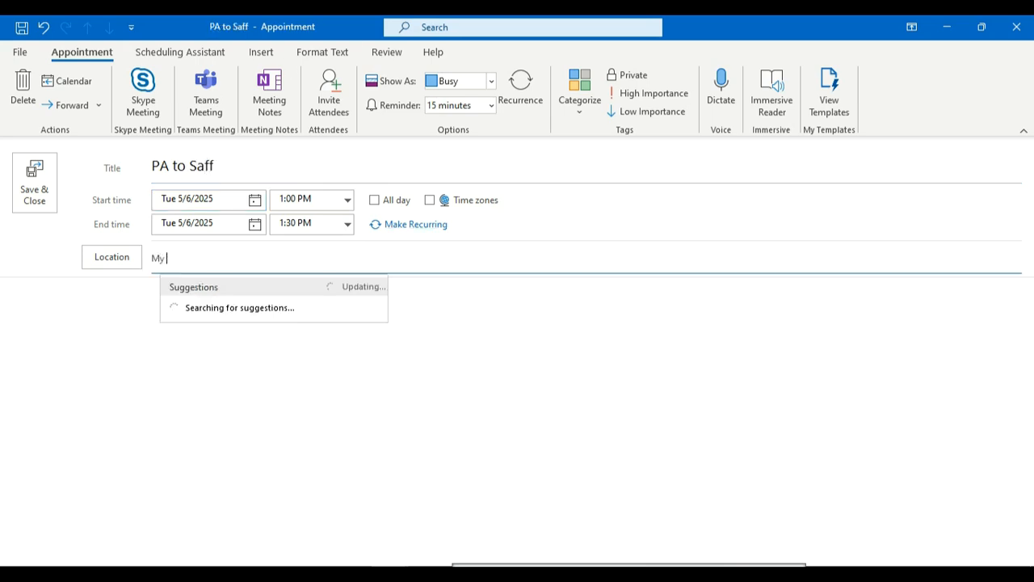
text(Office)
click(261, 441)
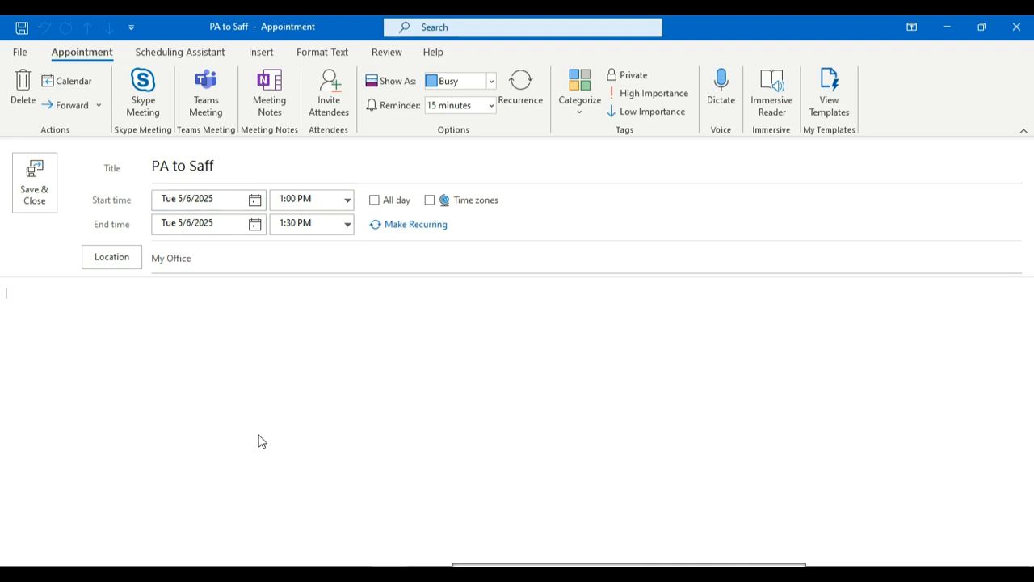
Set the PA to Saff appointment's availability status to Tentative and save it.
click(472, 85)
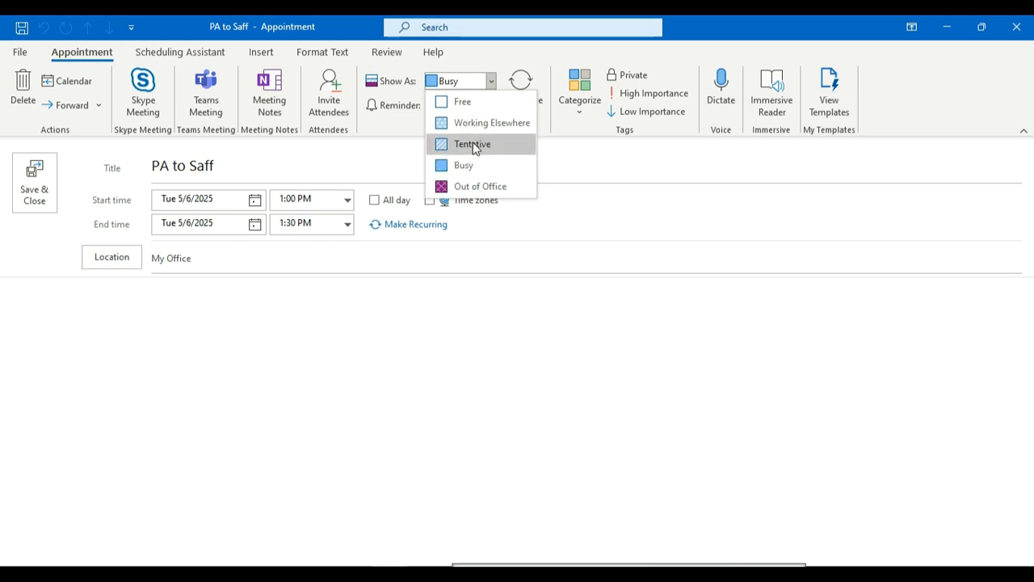
click(473, 146)
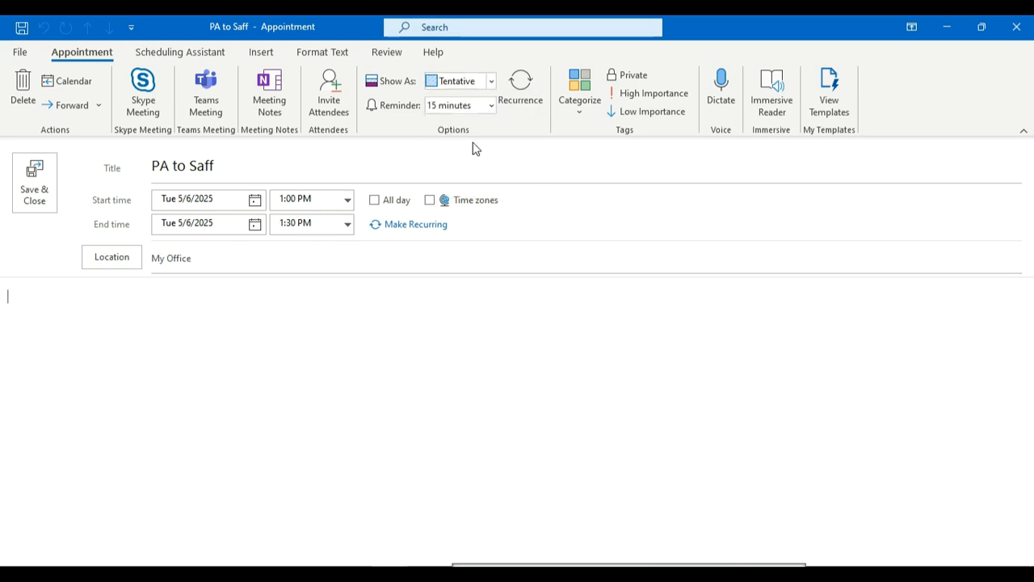
click(43, 194)
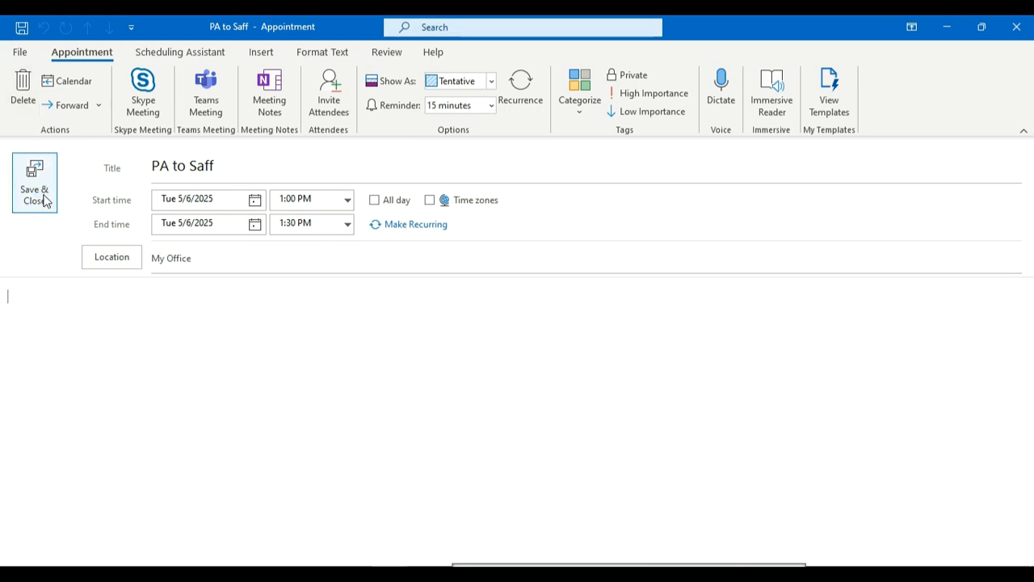
Examine the Doctor and PA to Saff appointments on the Scheduling Assistant timeline.
click(192, 55)
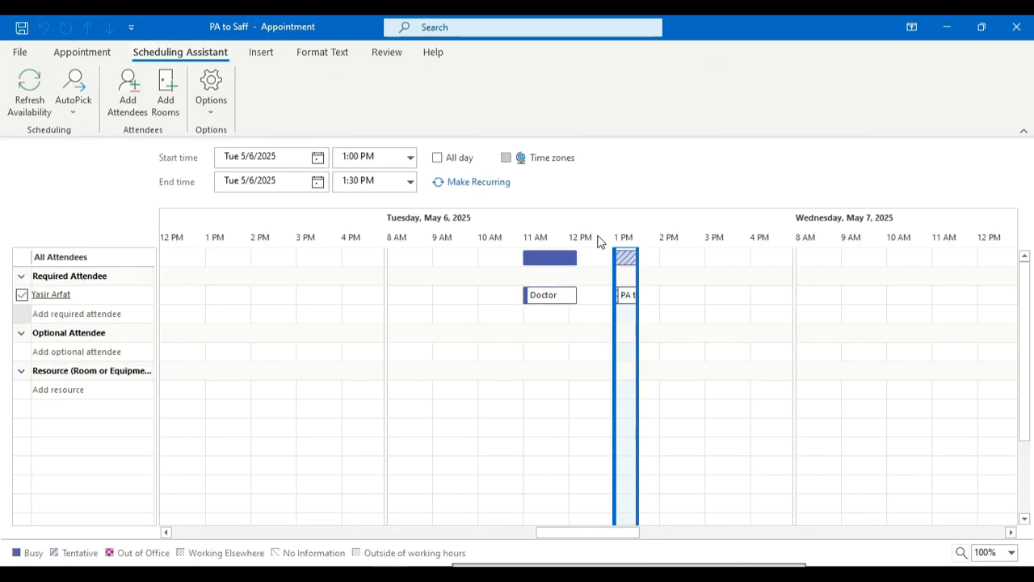
mouse_move(563, 306)
mouse_move(619, 297)
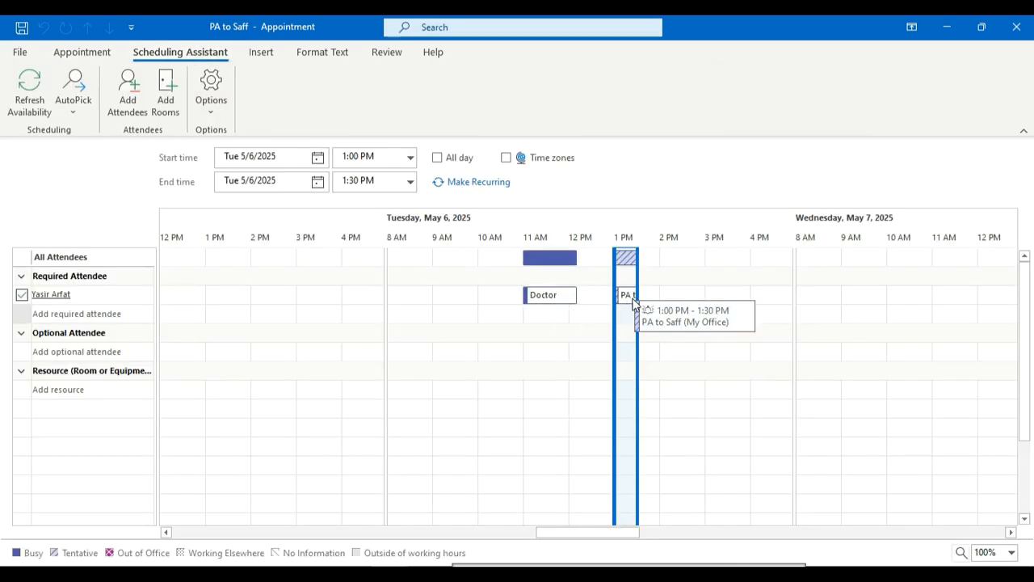
Reschedule the PA to Saff appointment to 11:30 AM–12:00 PM on Tue 5/6/2025, then close it and the Doctor appointment, saving both.
click(555, 265)
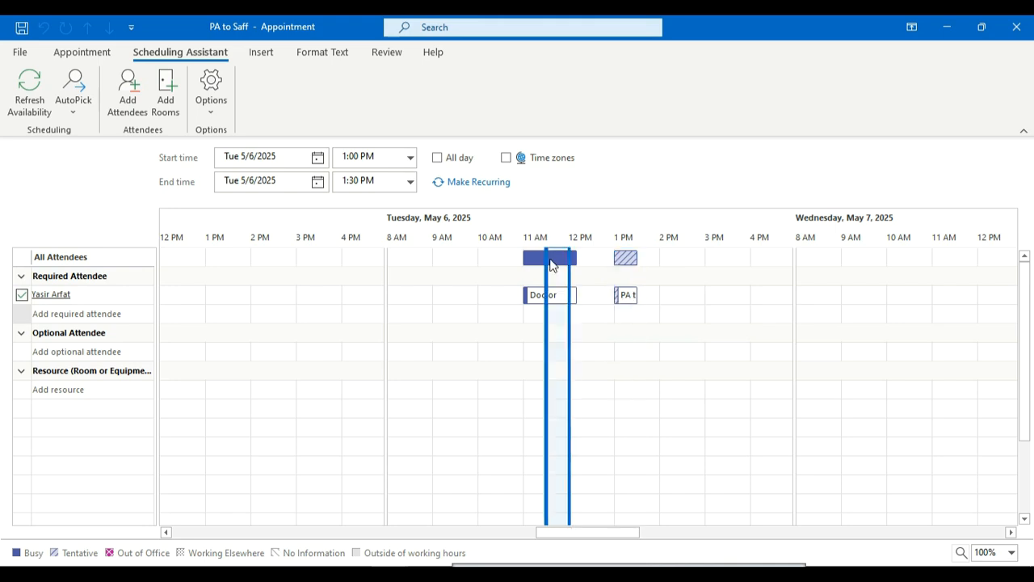
click(635, 265)
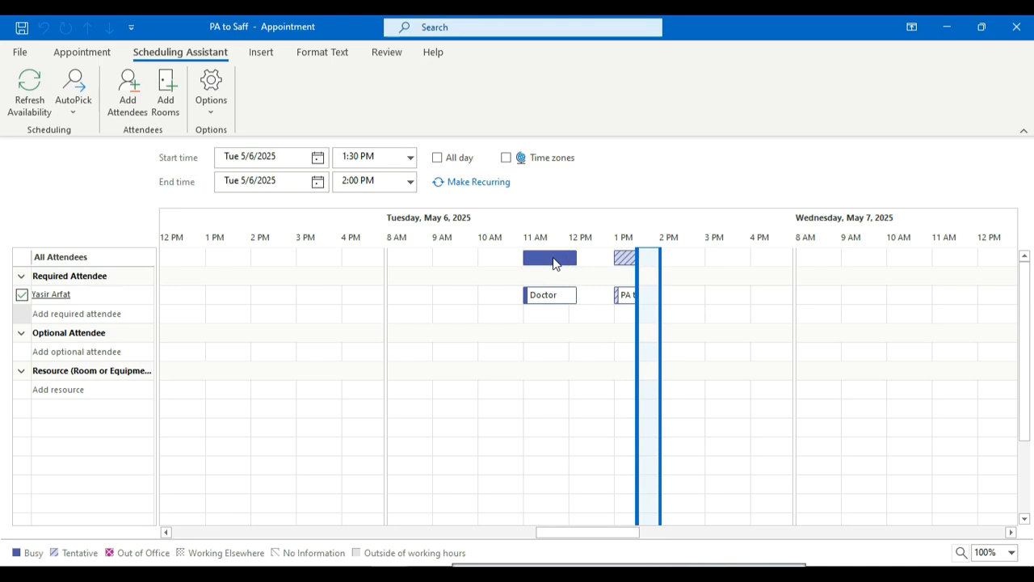
click(554, 265)
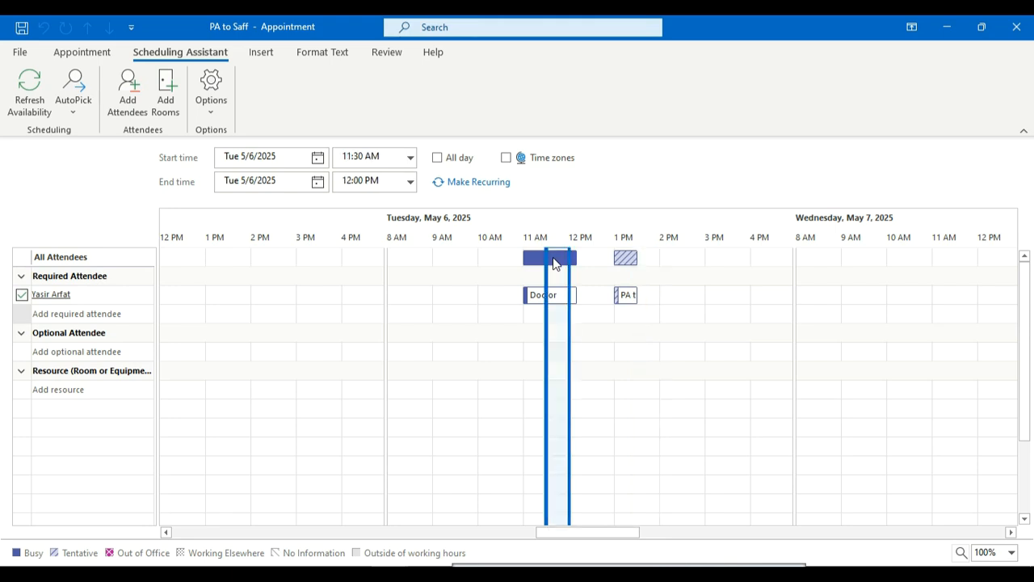
click(1019, 31)
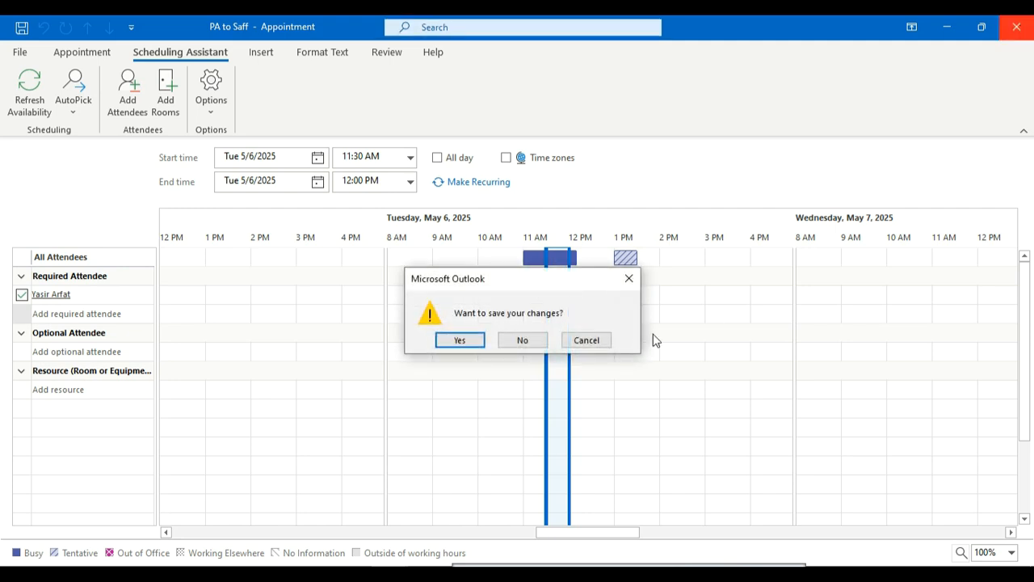
click(461, 340)
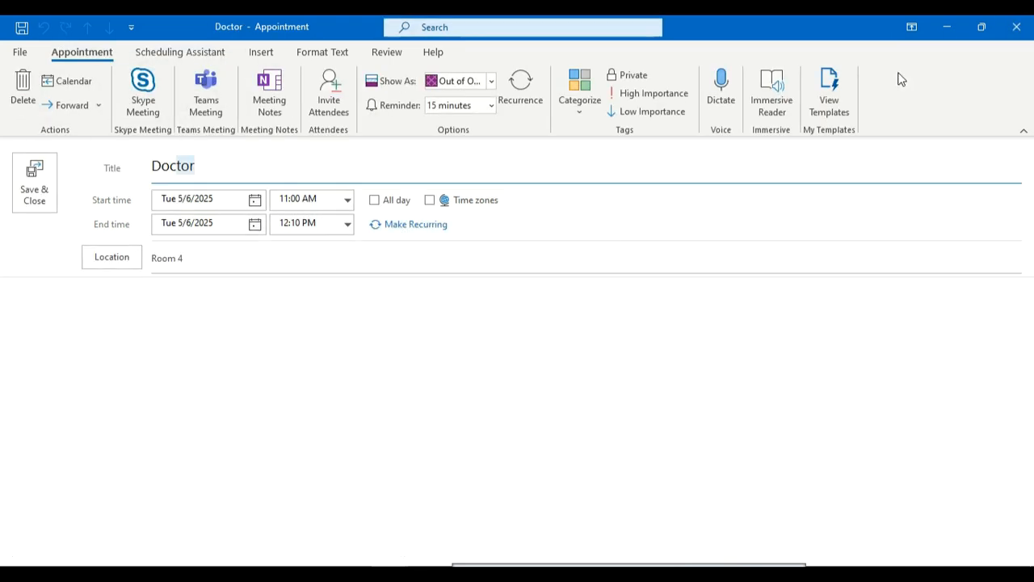
click(1017, 27)
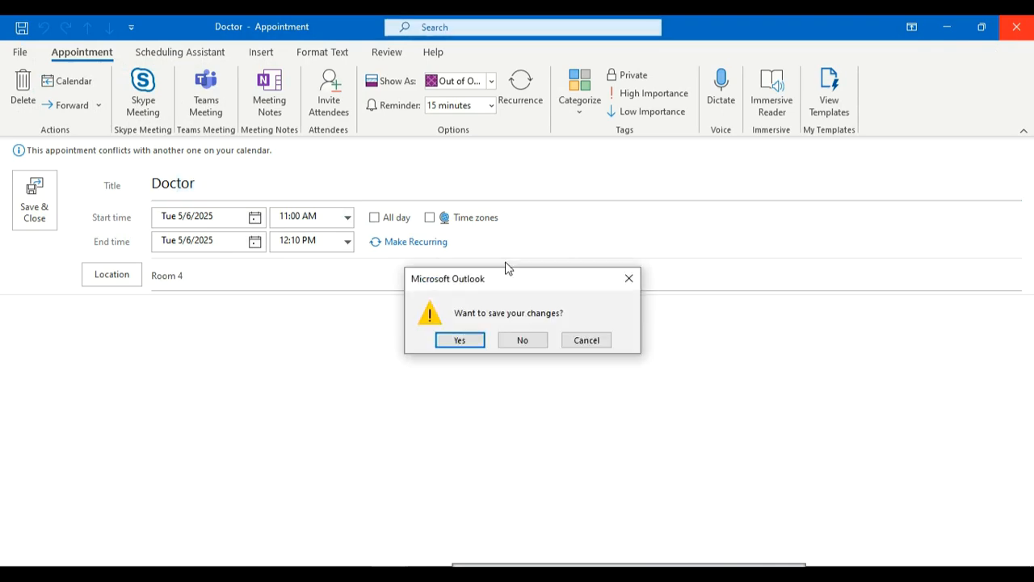
click(472, 344)
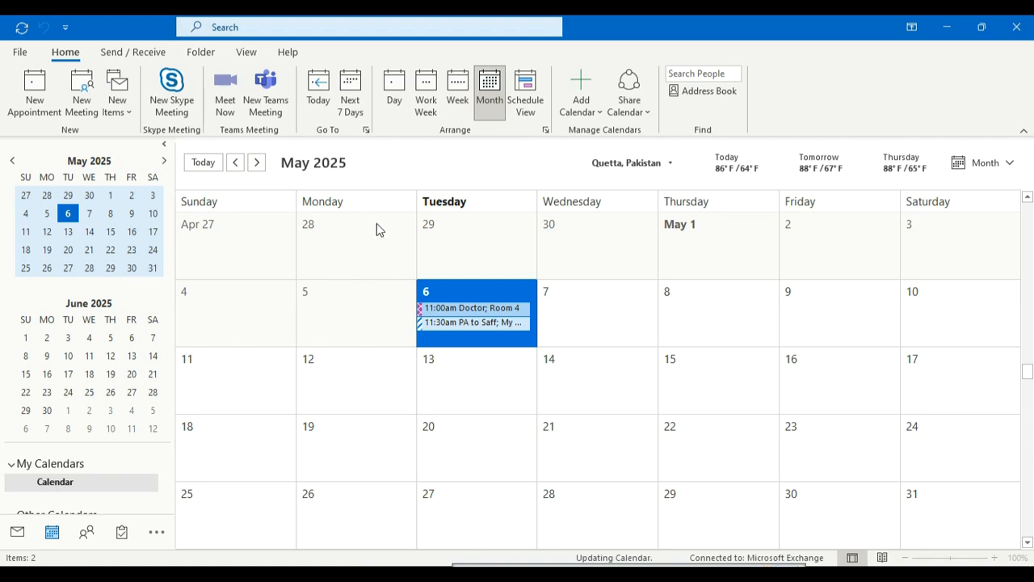
Compare the calendar in the Day, Work Week, Week, Month, Schedule and Next 7 Days arrangements, ending on Month.
click(397, 105)
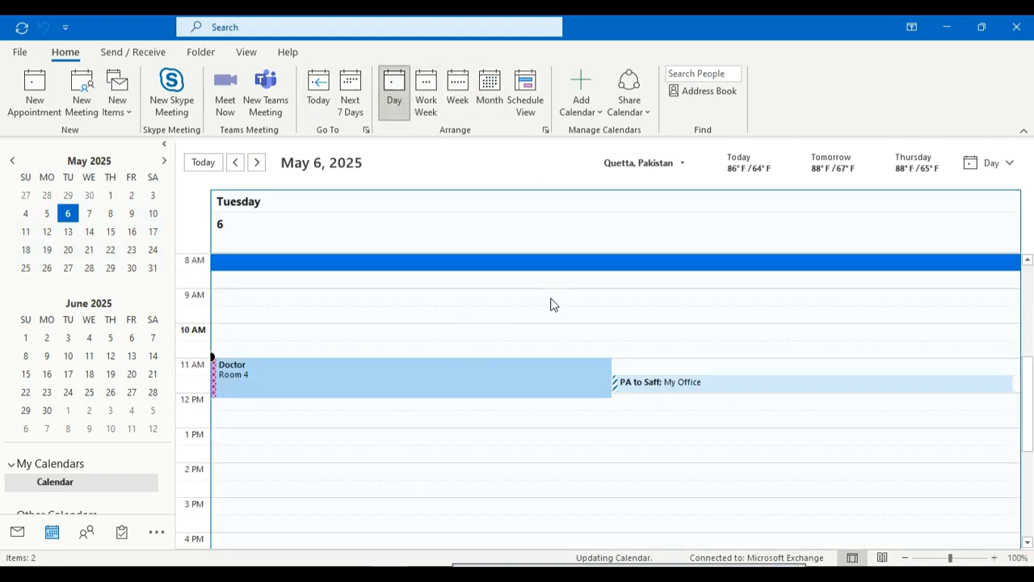
click(424, 105)
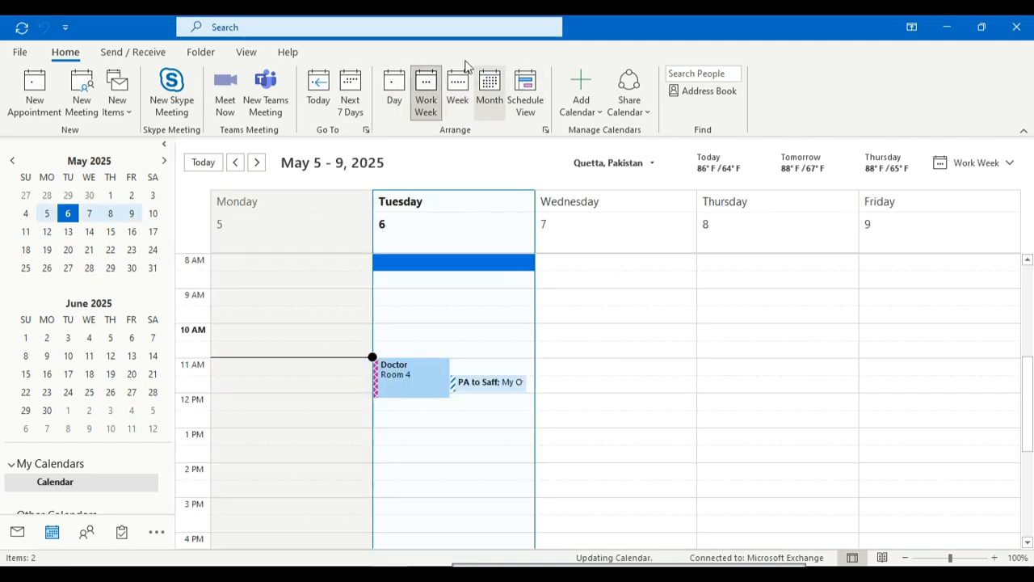
click(458, 87)
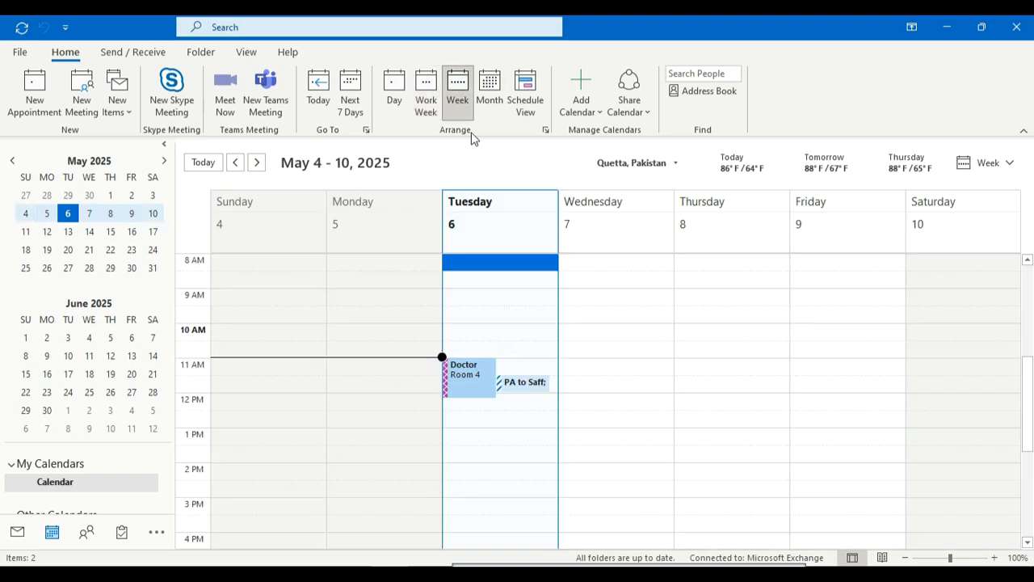
click(422, 101)
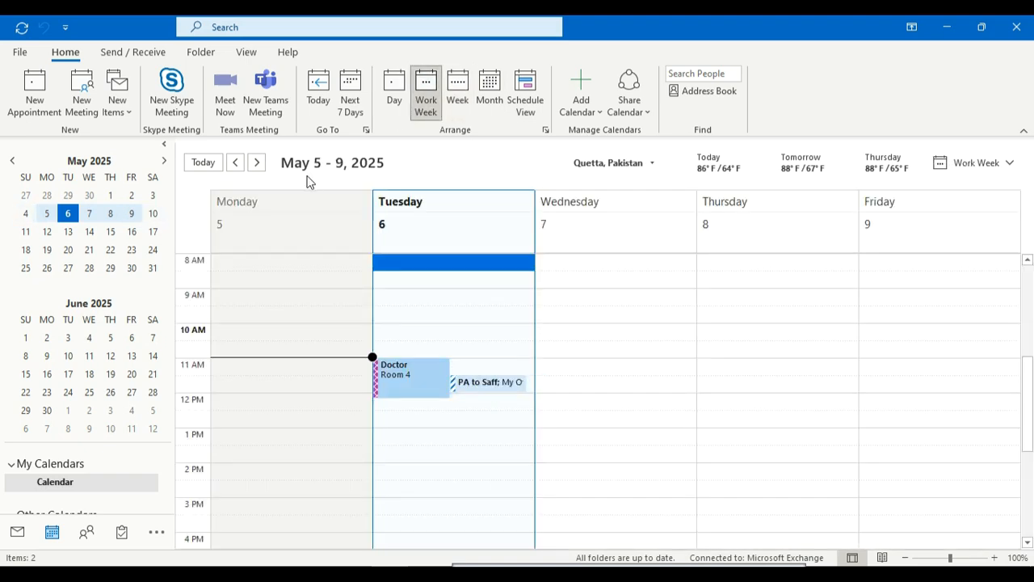
click(458, 97)
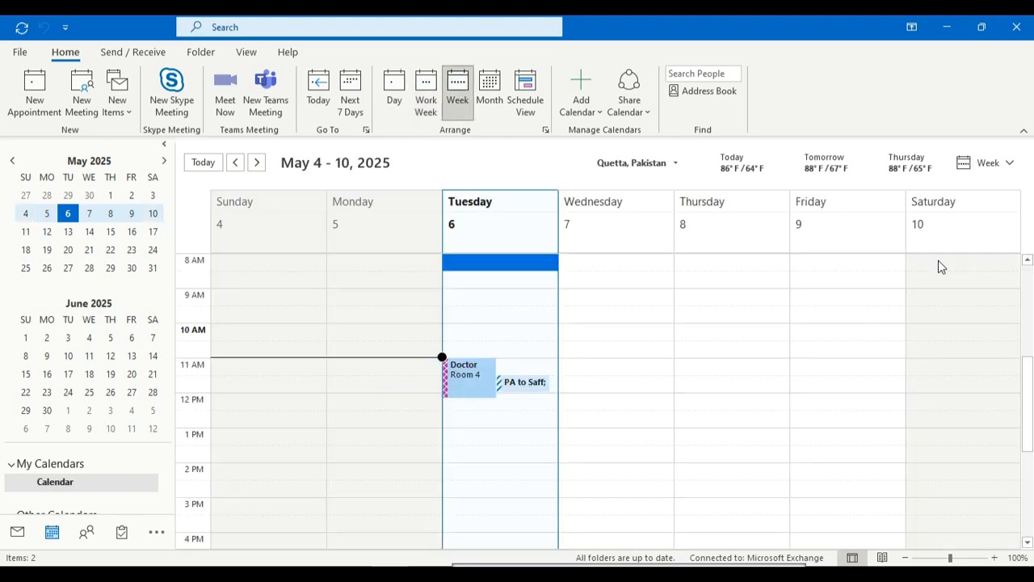
click(490, 98)
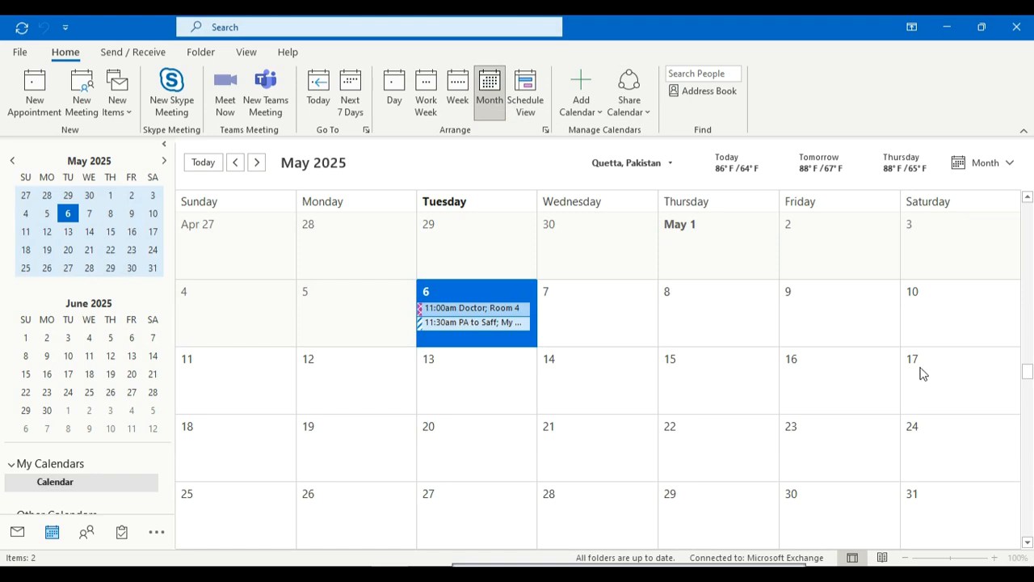
click(535, 109)
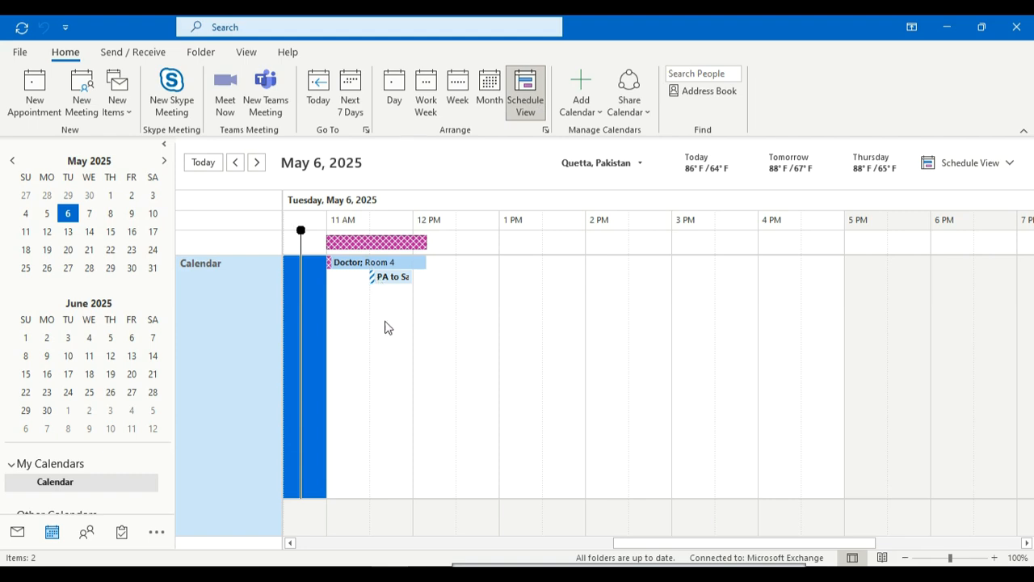
click(400, 112)
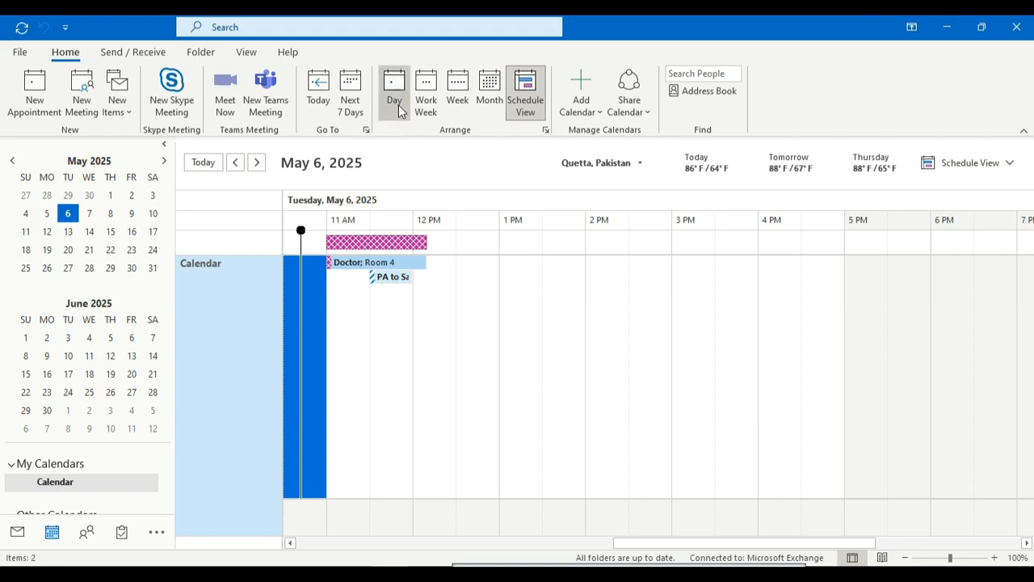
click(351, 109)
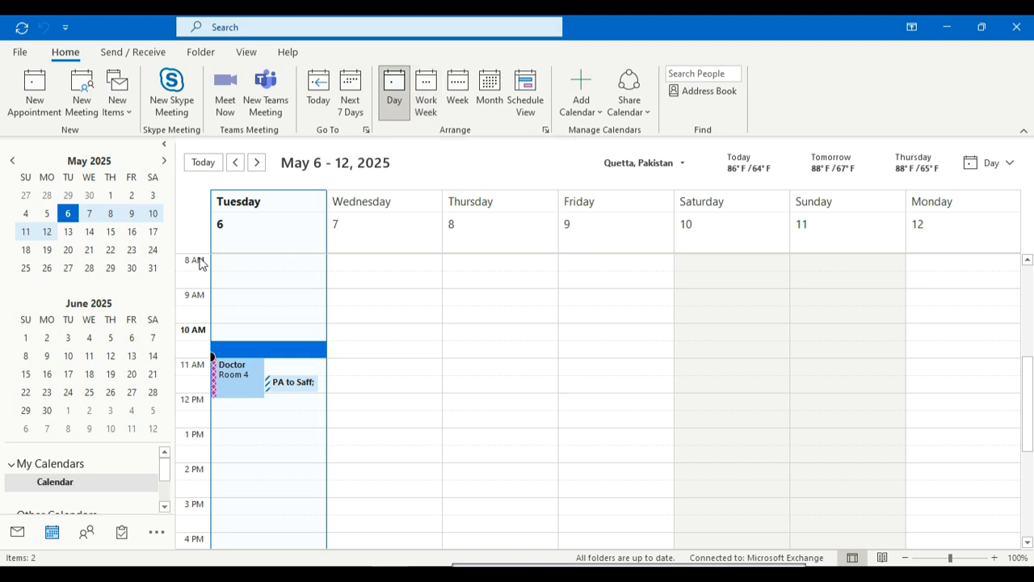
click(428, 93)
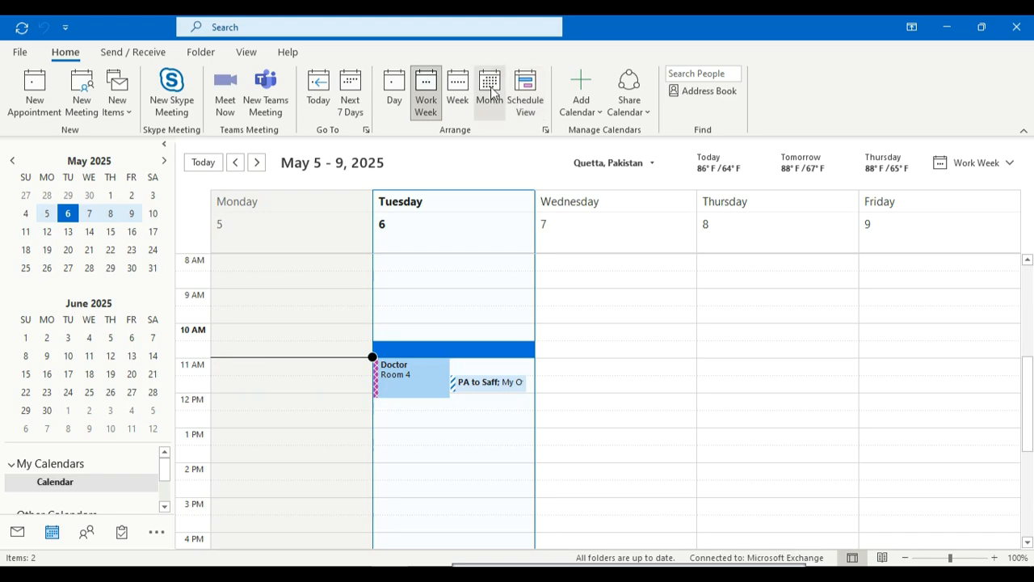
click(491, 92)
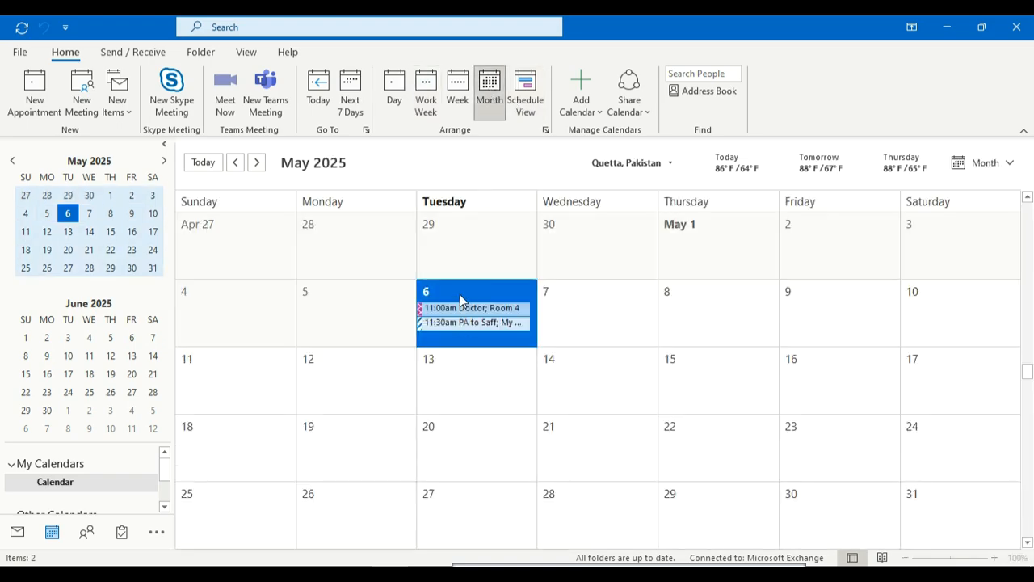
Preview the printouts of the May 2025 month calendar and of the May 6 day calendar.
key(ctrl+p)
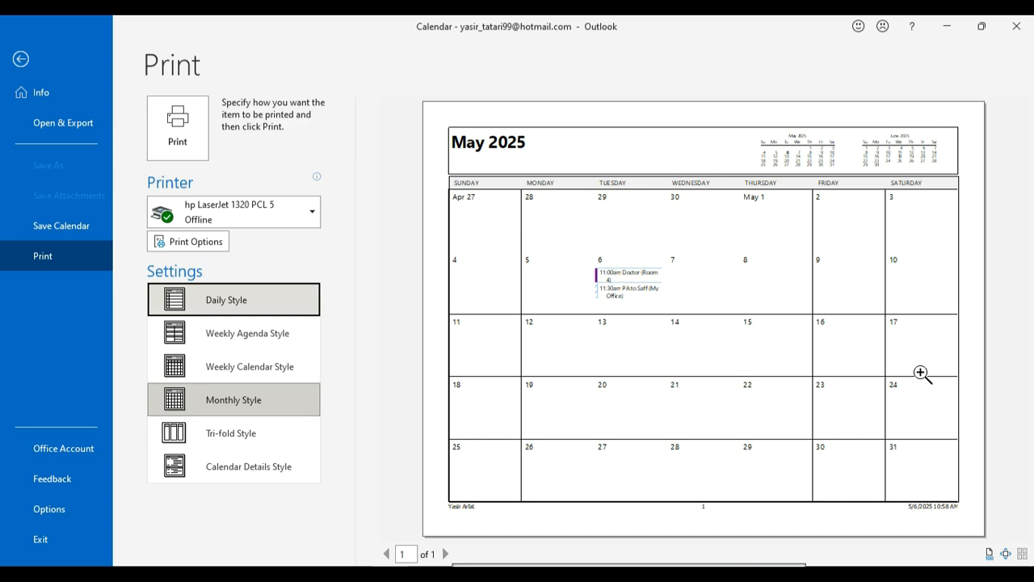
key(Escape)
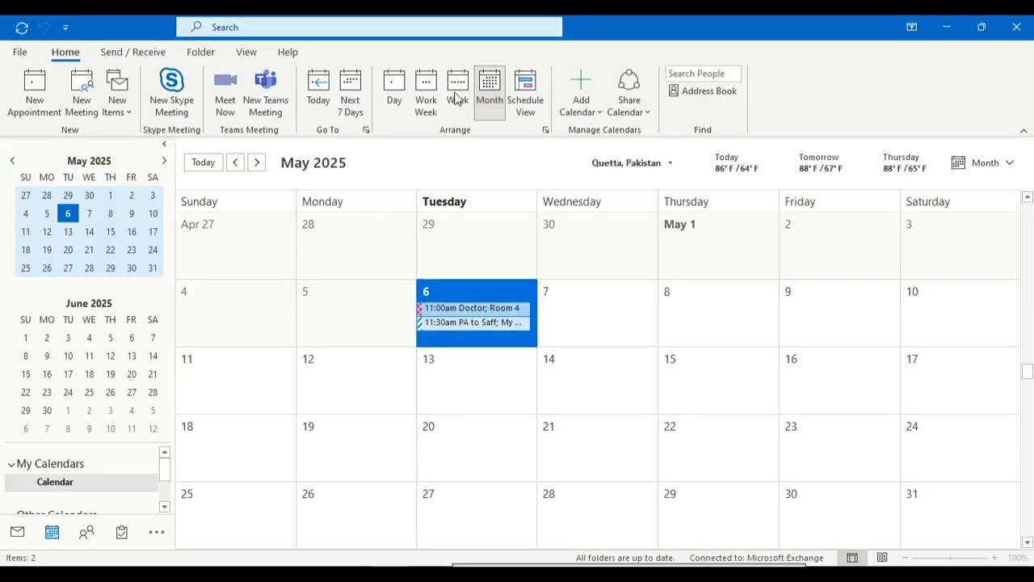
click(394, 90)
key(ctrl+p)
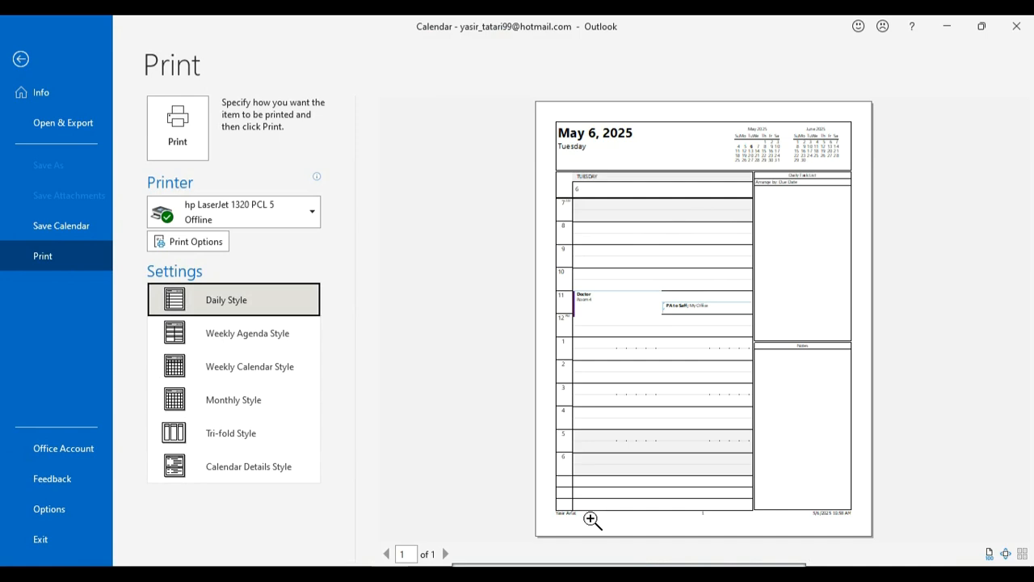
key(Escape)
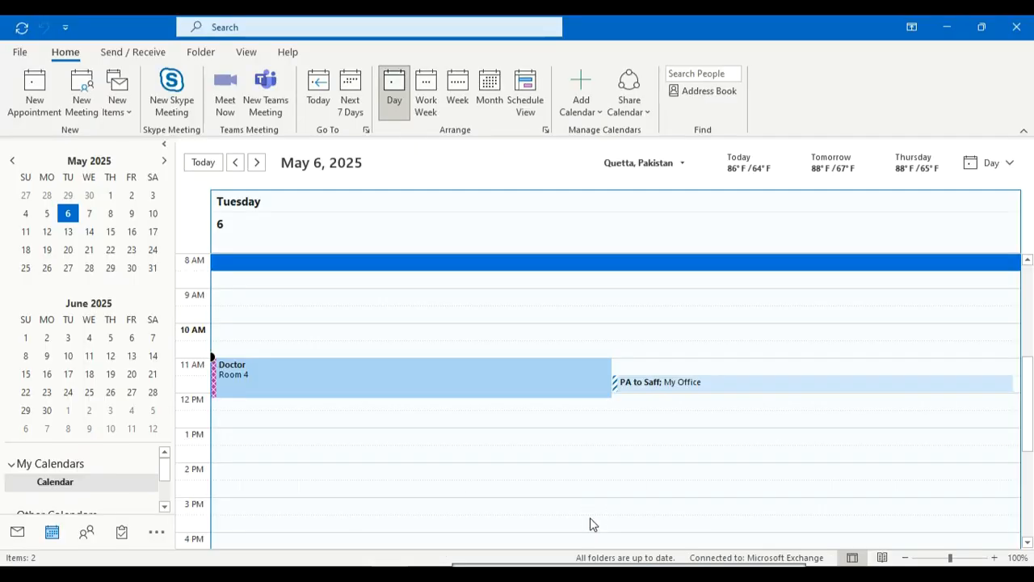
Create a new meeting titled "Month of the Emp" with one required attendee and one optional attendee.
click(82, 111)
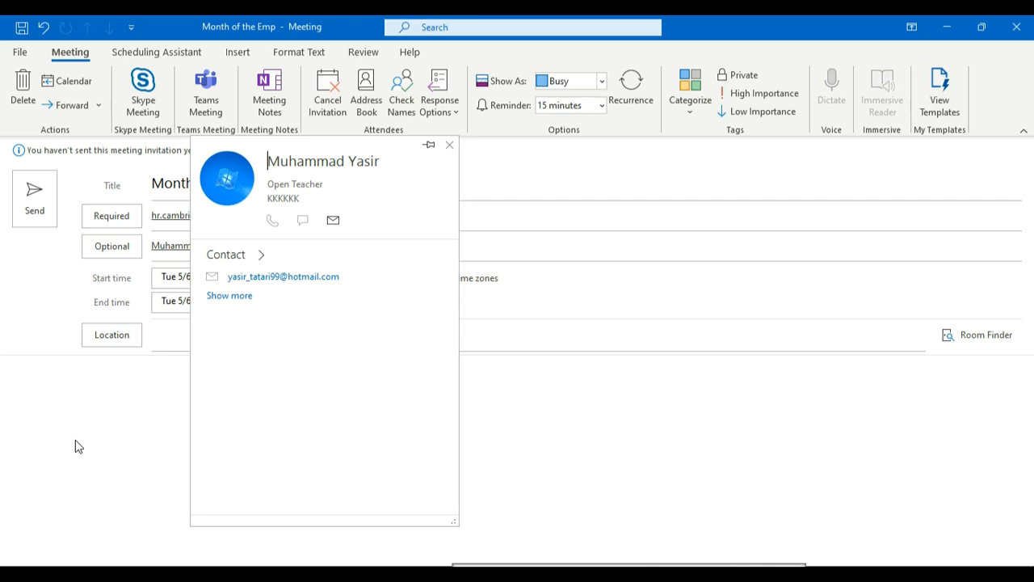
click(612, 471)
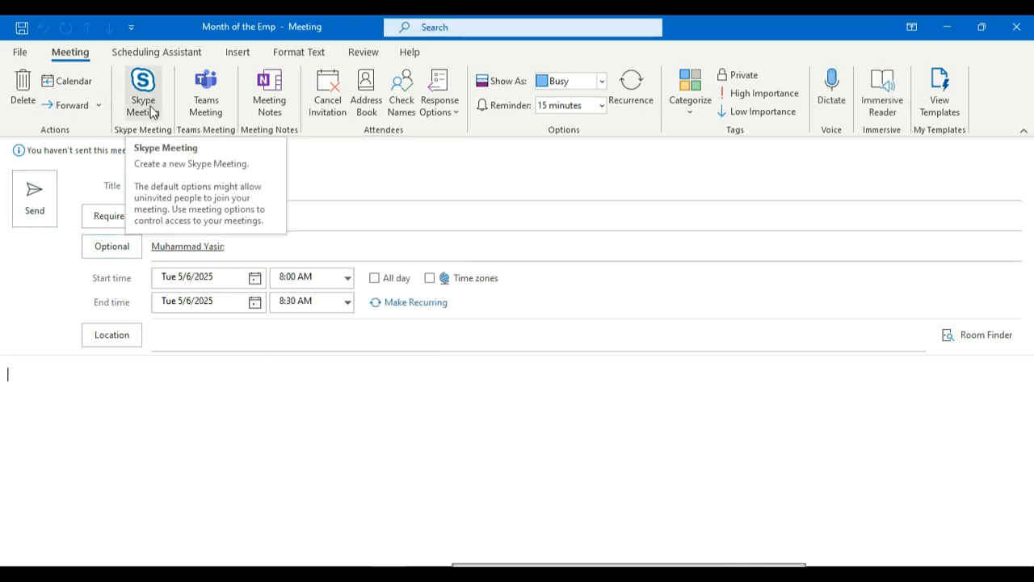
Try to turn the Month of the Emp meeting into a Microsoft Teams meeting.
click(202, 105)
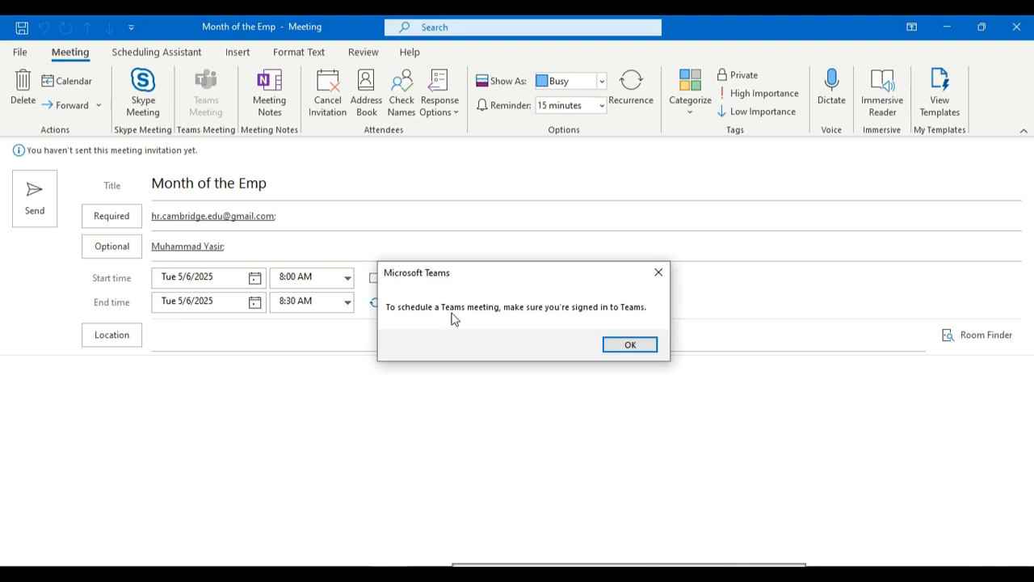
click(631, 349)
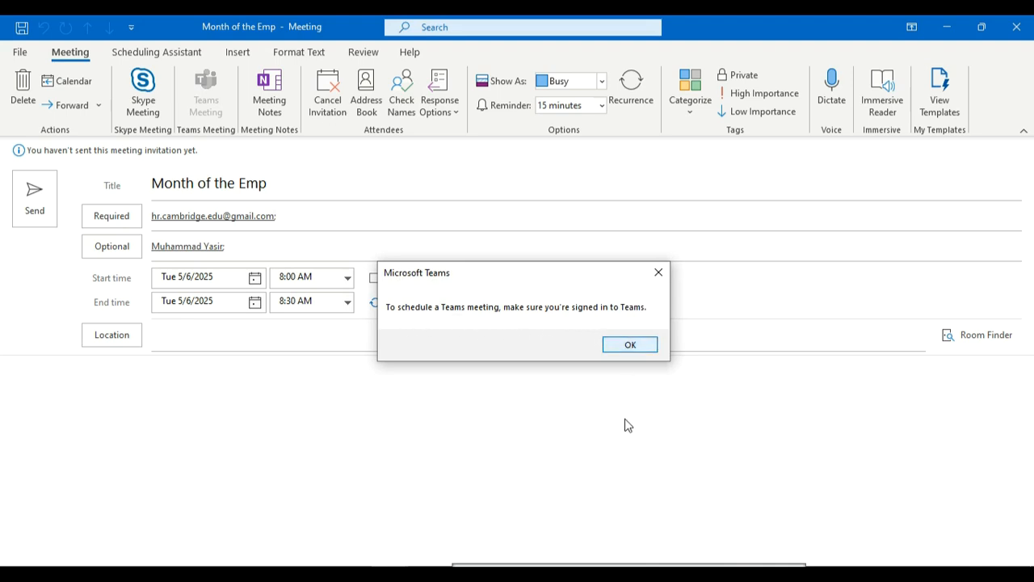
click(635, 346)
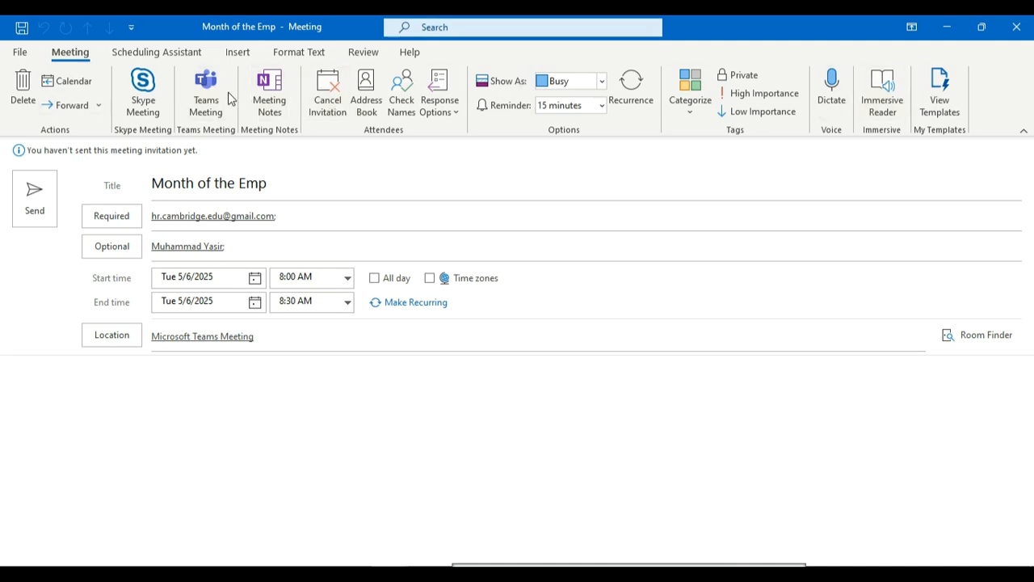
Replace the meeting's location with "Conf Room" and write "Kindly Bring All Documents regarding your dept" as the message.
click(295, 340)
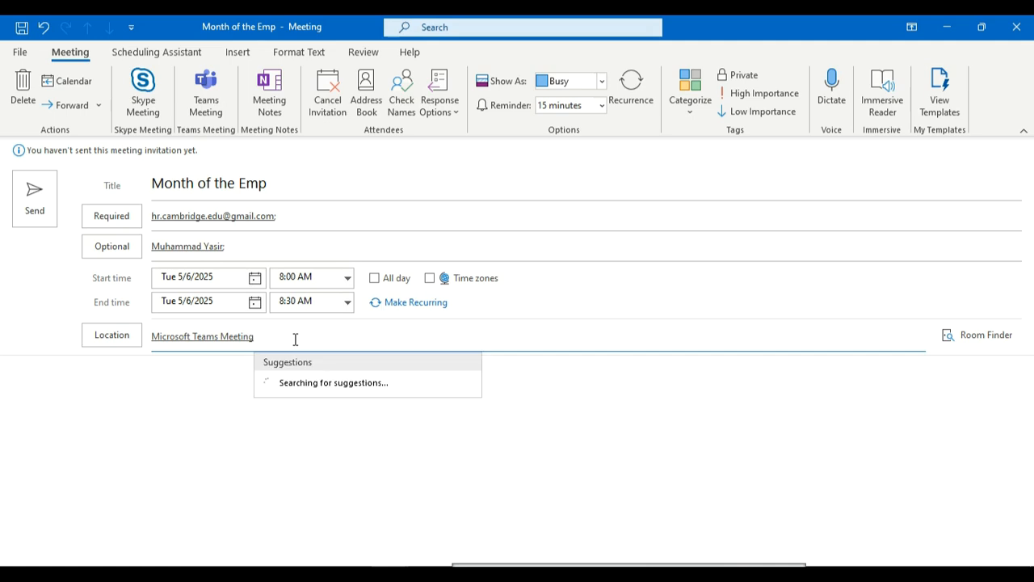
key(BackSpace)
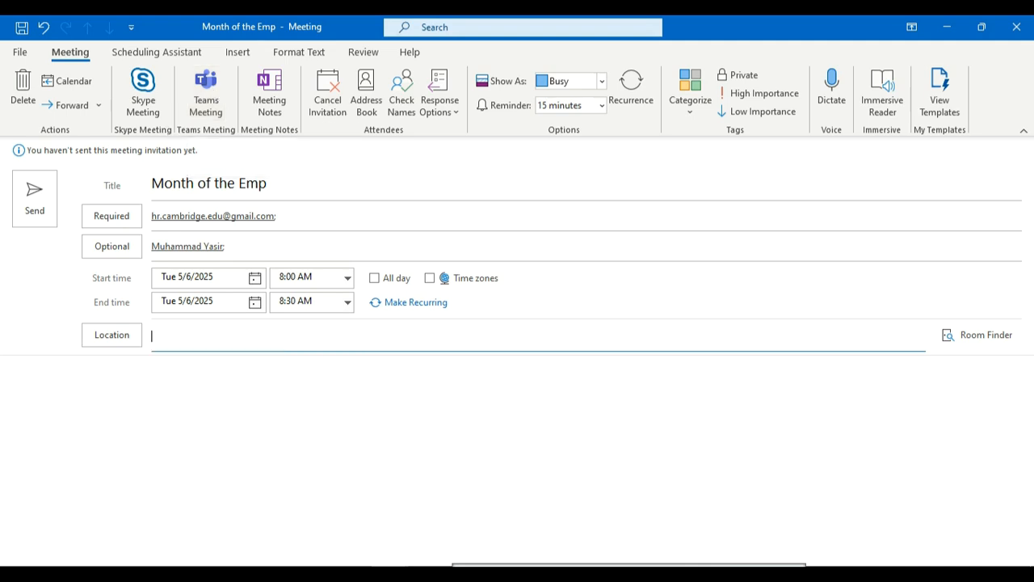
text(Conf Room)
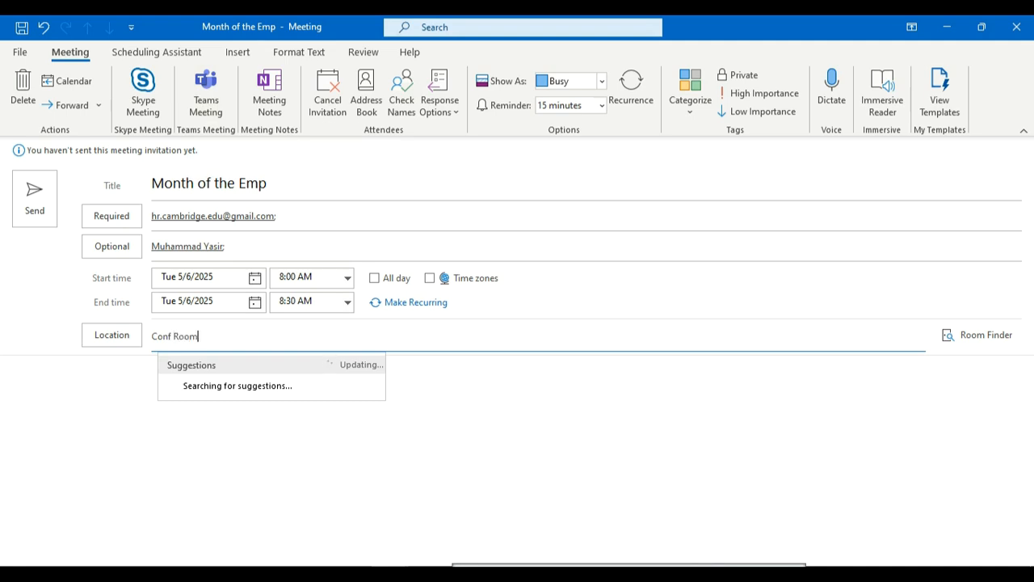
click(431, 507)
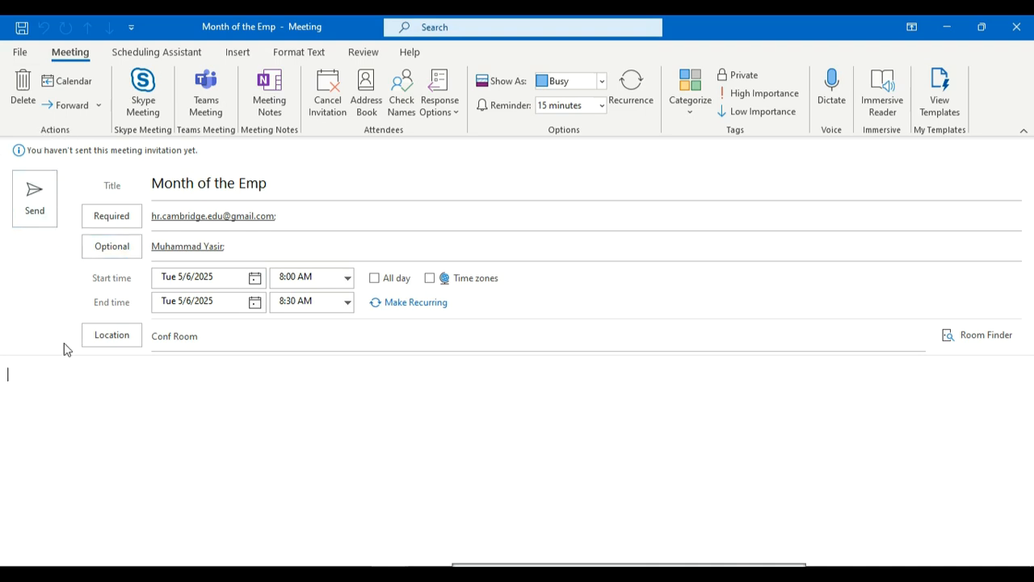
text(Kindly Bring All Documents regarding your dept)
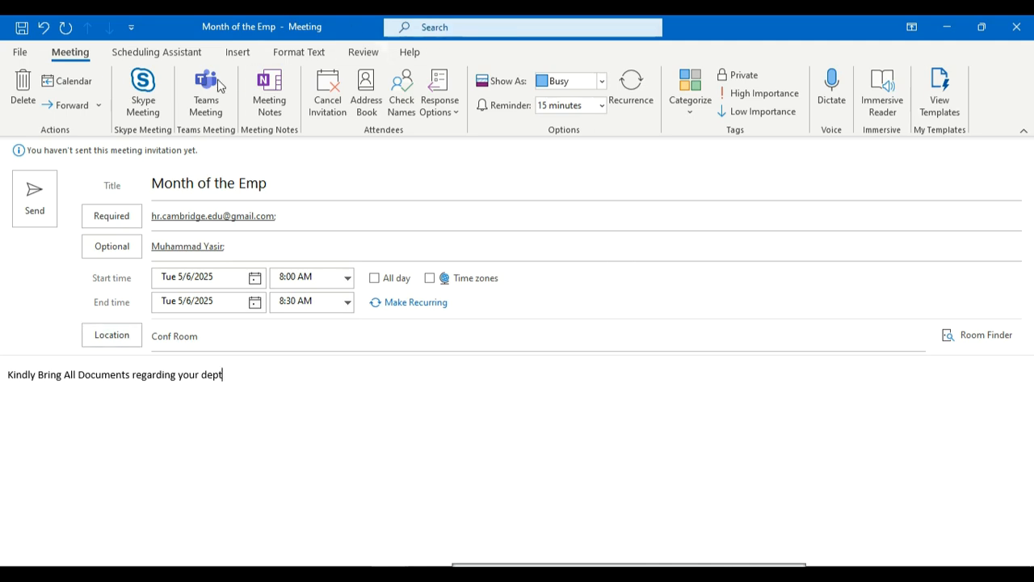
Check attendee availability for the Month of the Emp meeting and review the insert and text formatting options for its message.
click(156, 54)
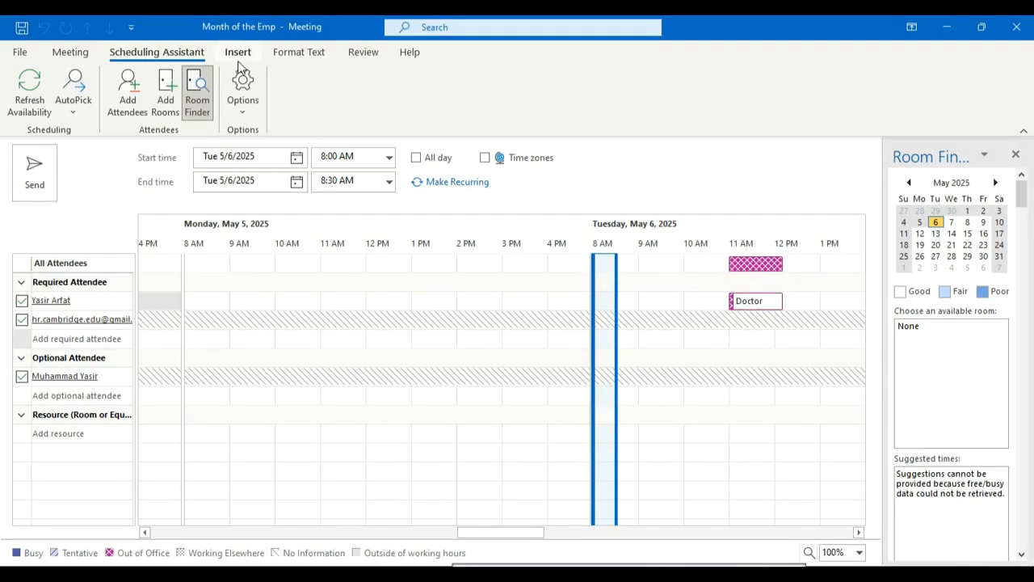
click(239, 55)
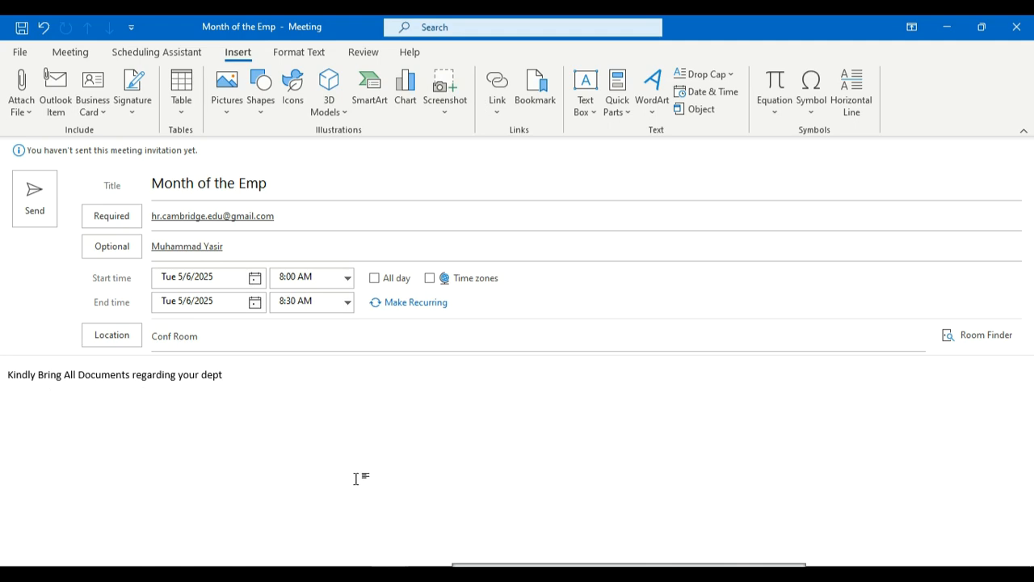
click(298, 52)
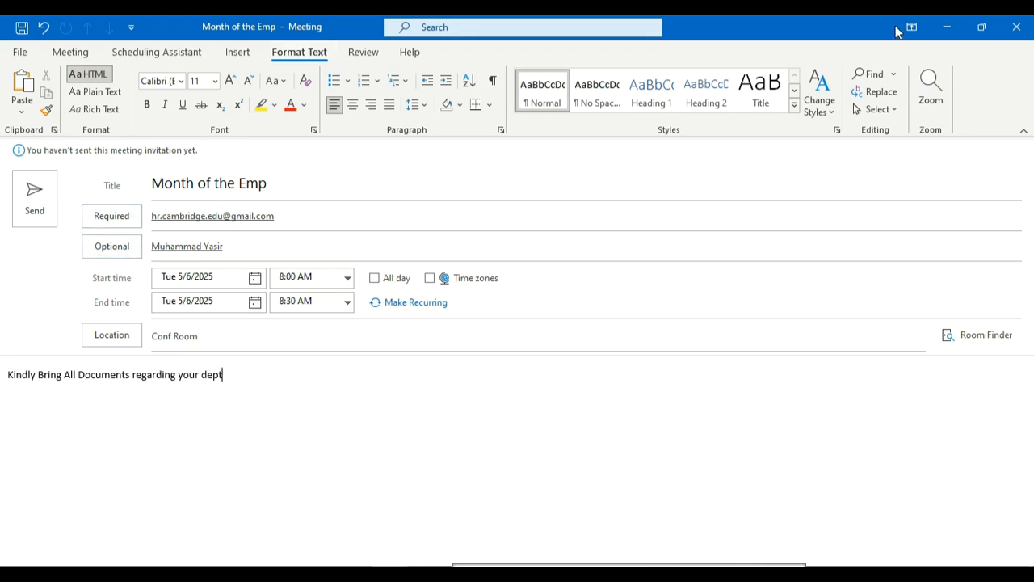
Close the Month of the Emp meeting with its changes saved in the calendar, and close the reminder window.
click(1024, 34)
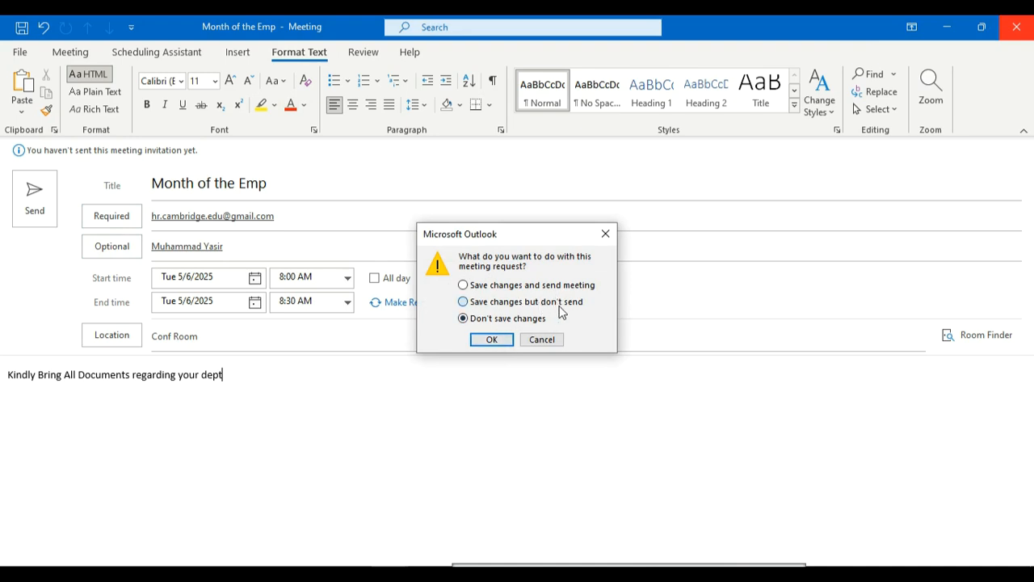
click(491, 339)
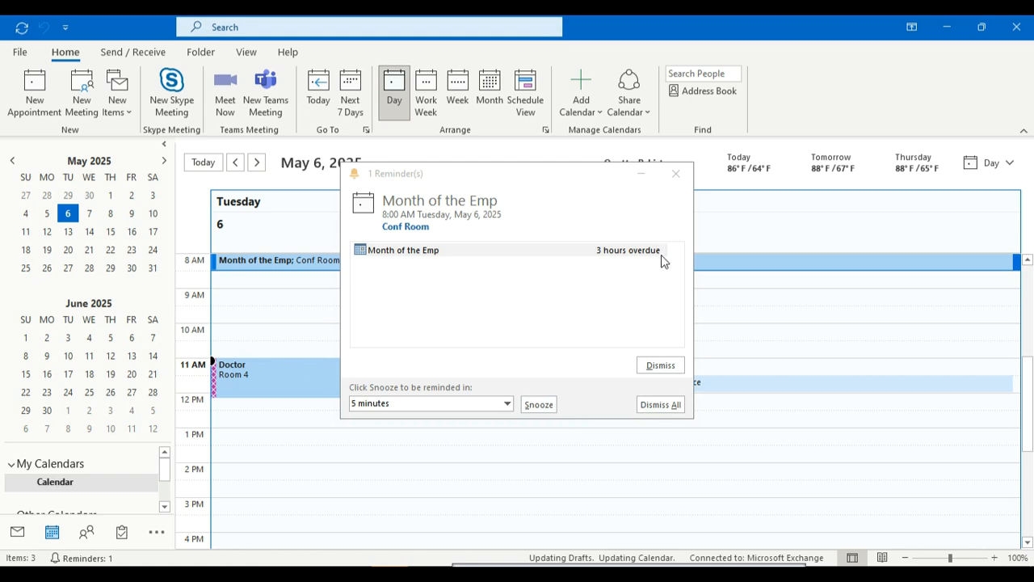
click(675, 174)
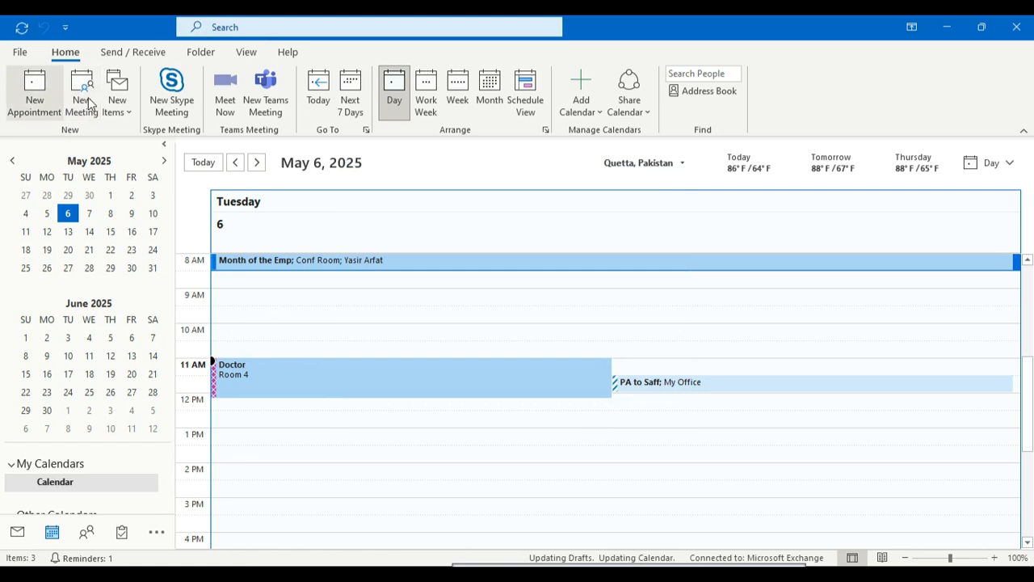
Review the available new item types, the calendar peek, and the send/receive, folder and view options of the calendar.
click(114, 113)
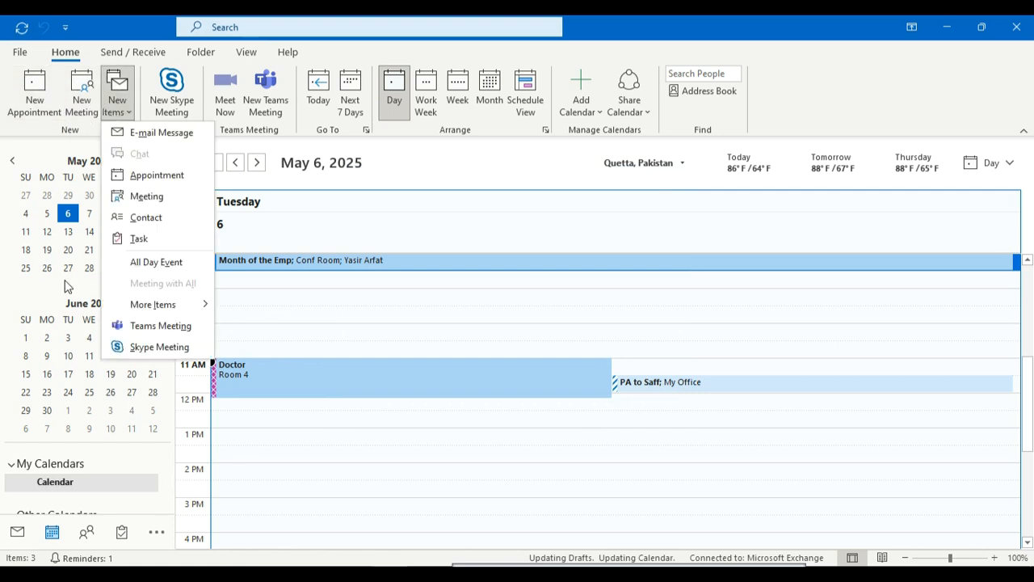
click(51, 531)
mouse_move(52, 532)
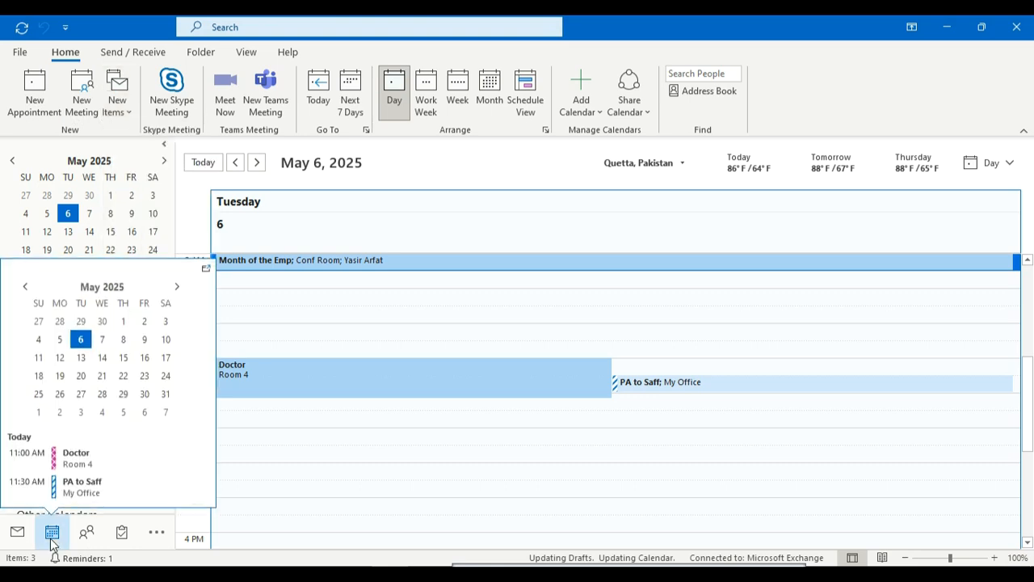
click(323, 394)
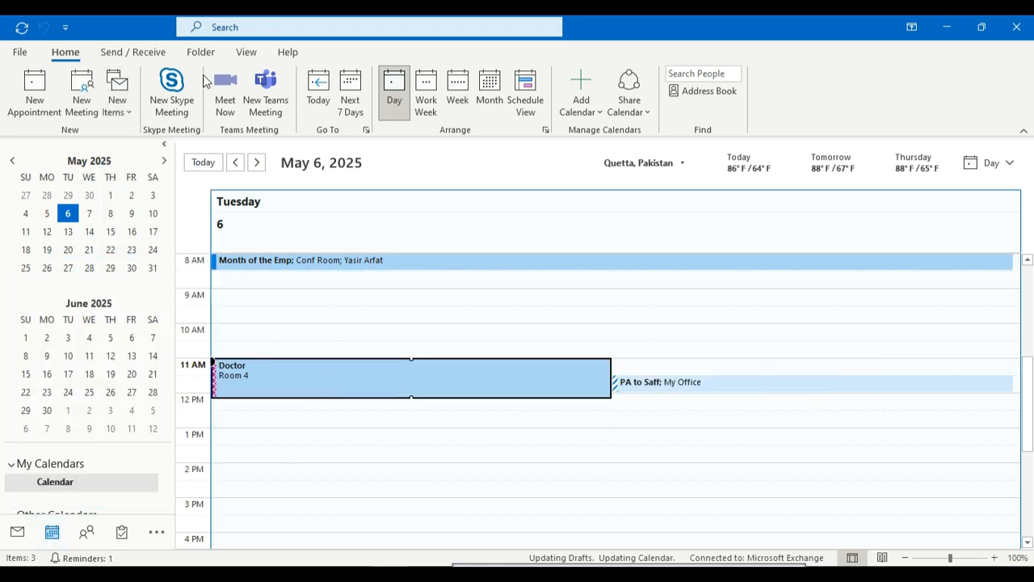
click(146, 53)
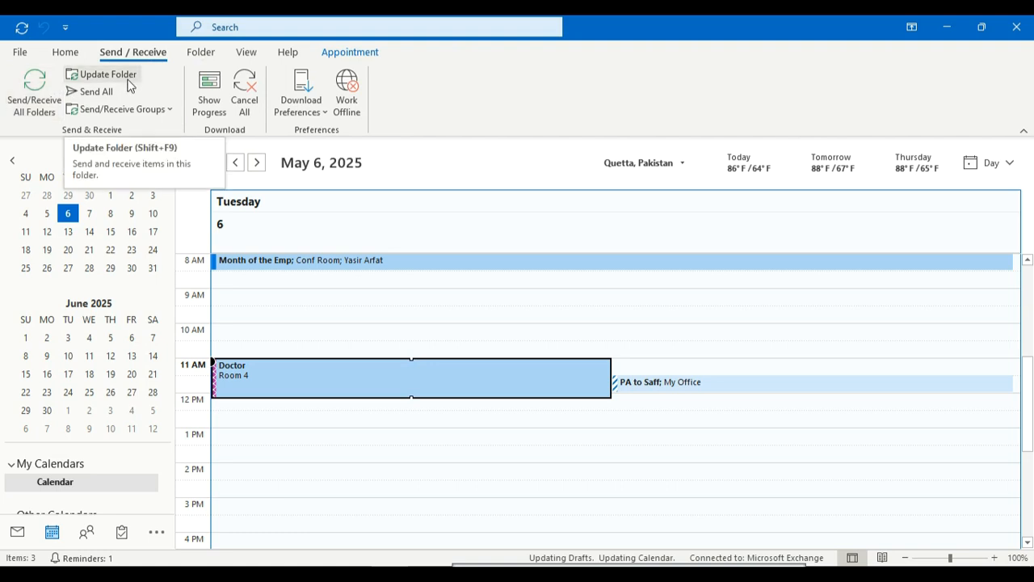
click(194, 61)
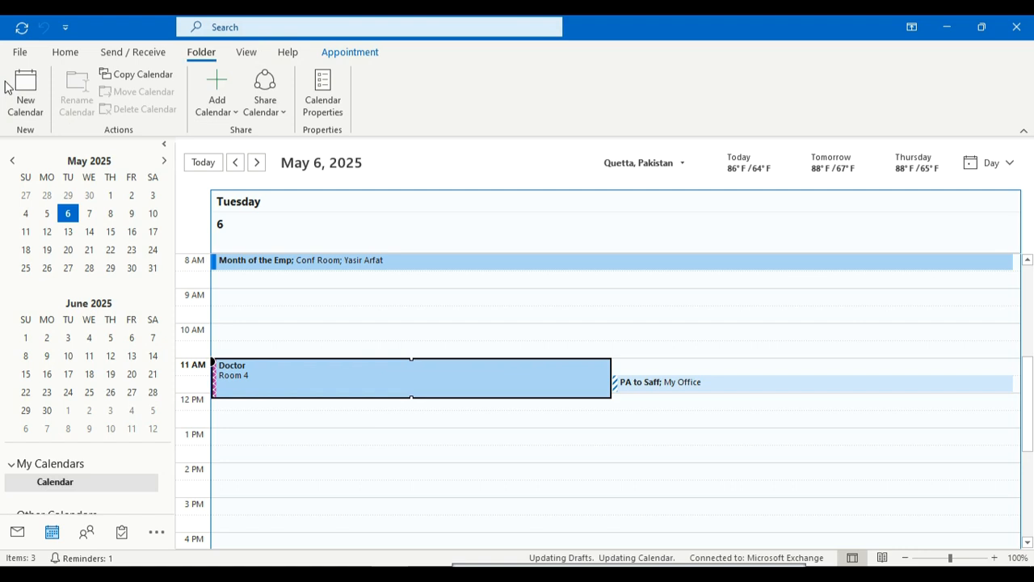
click(248, 54)
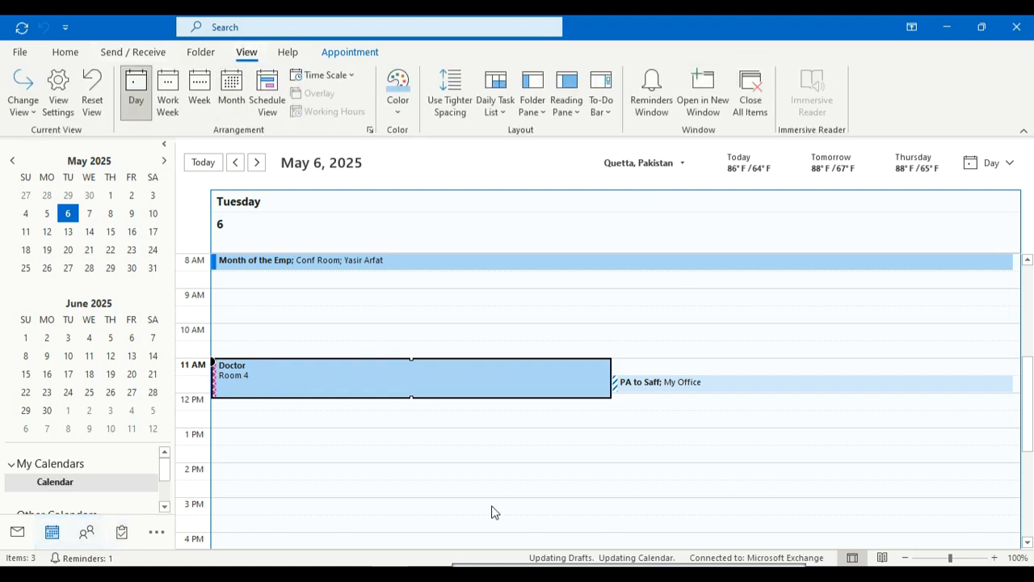
Look at the calendar in the Preview, List and Active views, and return to the Calendar view.
click(20, 113)
click(93, 141)
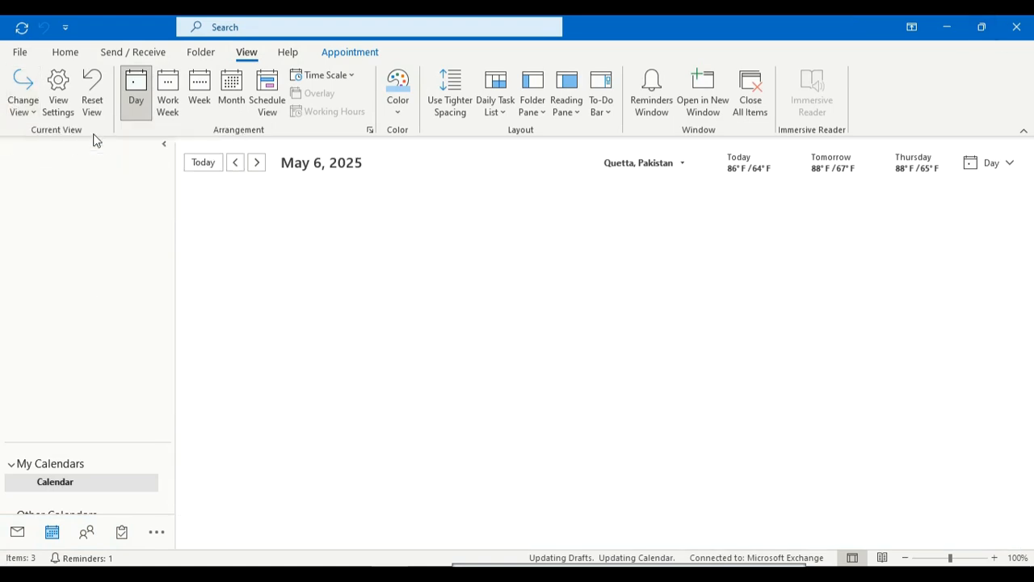
click(37, 113)
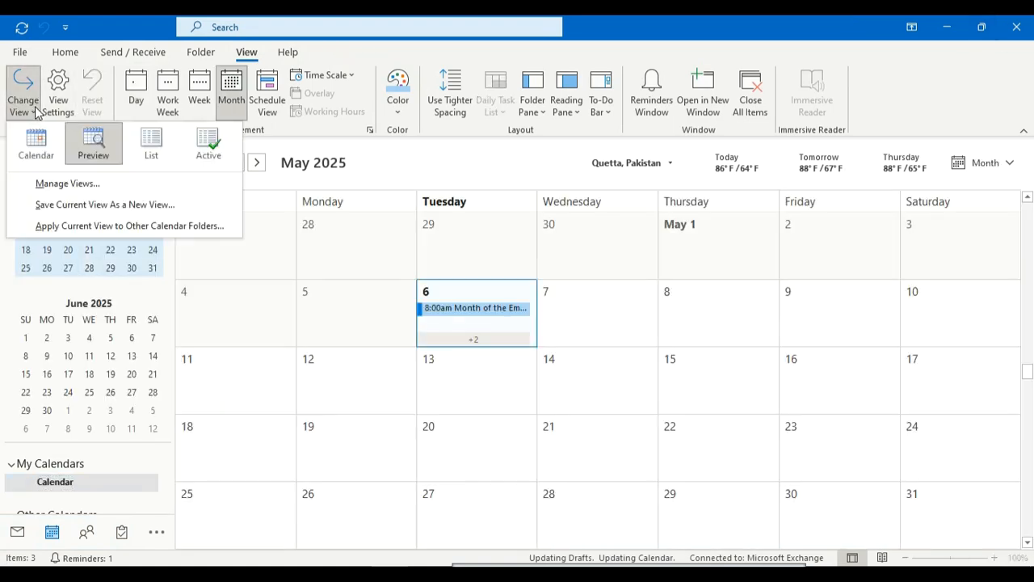
click(151, 143)
click(32, 110)
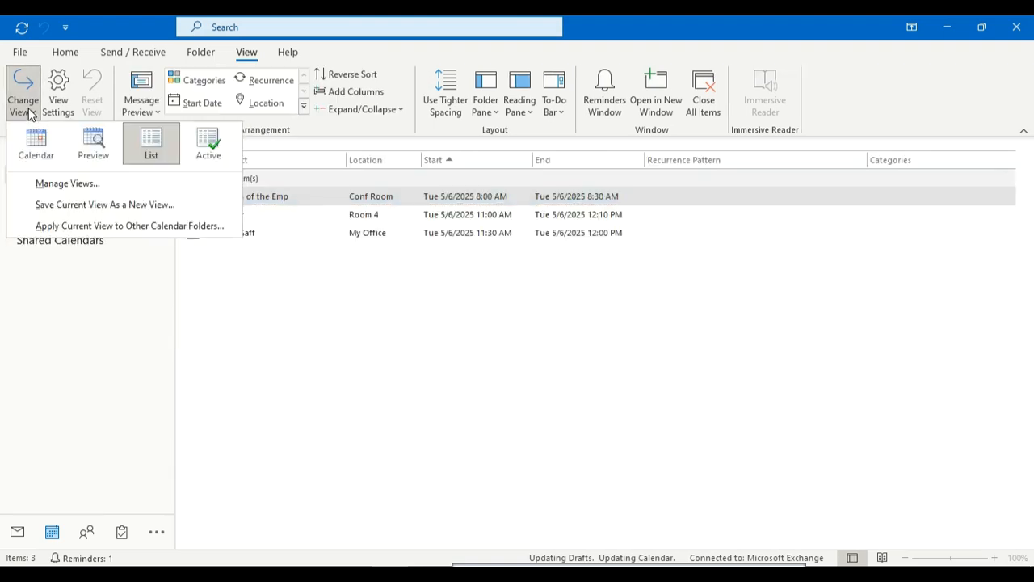
click(204, 158)
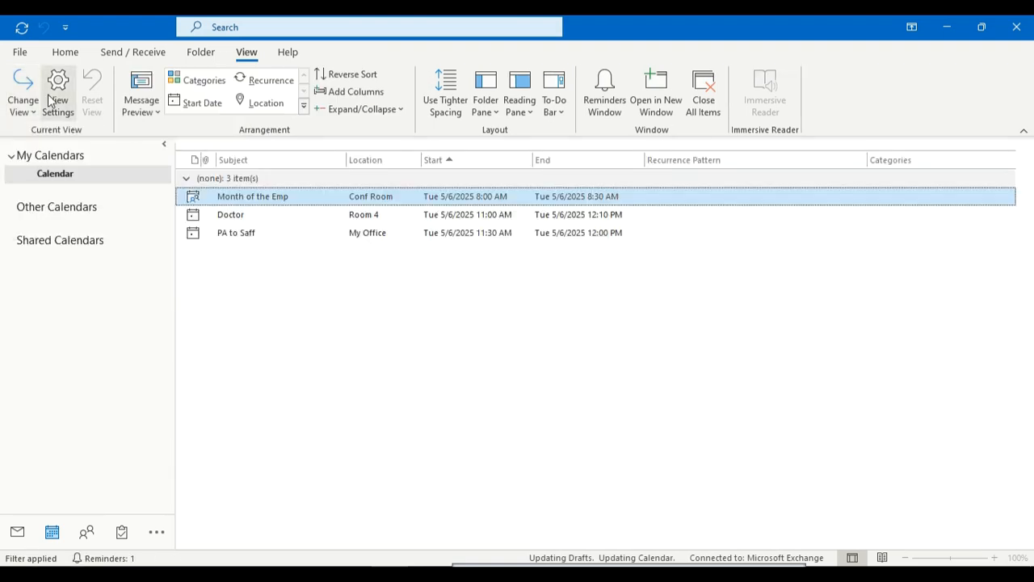
click(19, 105)
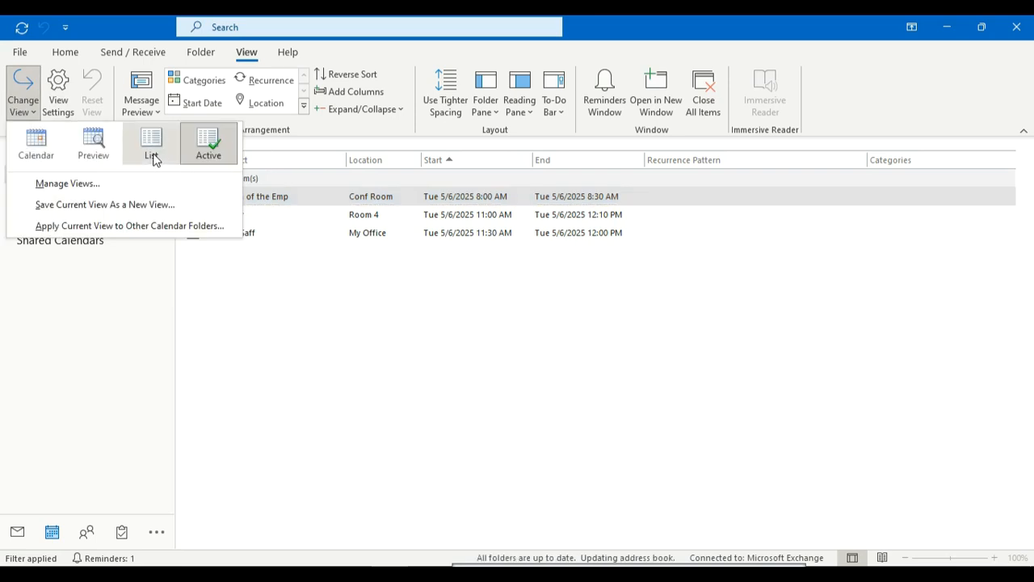
click(36, 150)
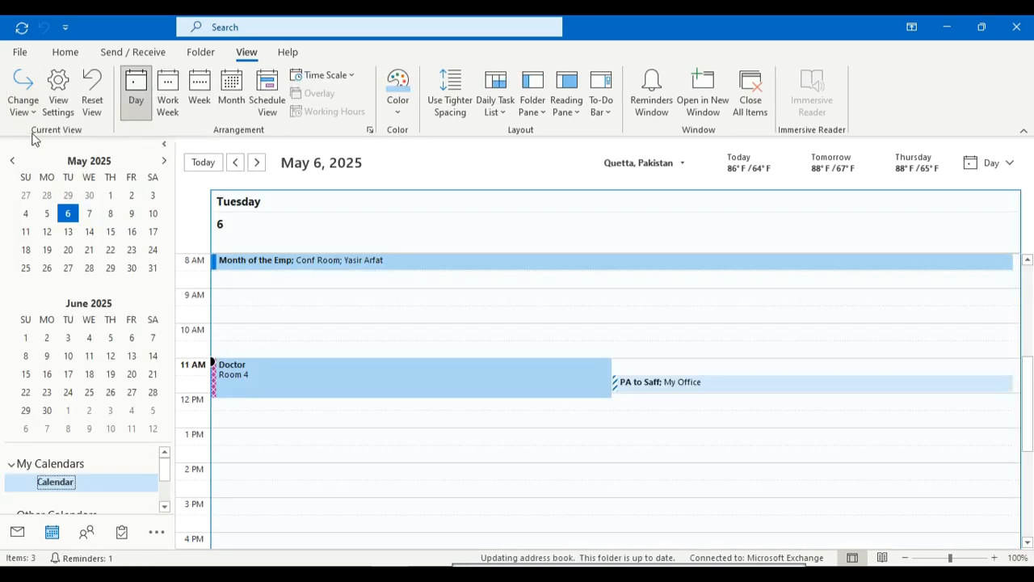
Look at the calendar in the Work Week and Week arrangements, and return to the Day arrangement.
click(167, 95)
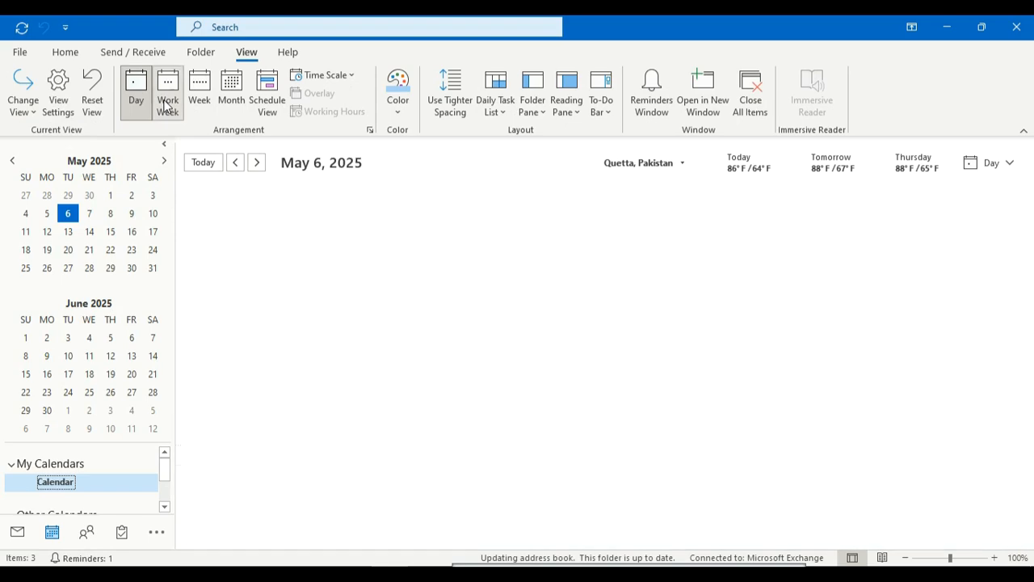
click(192, 100)
click(136, 93)
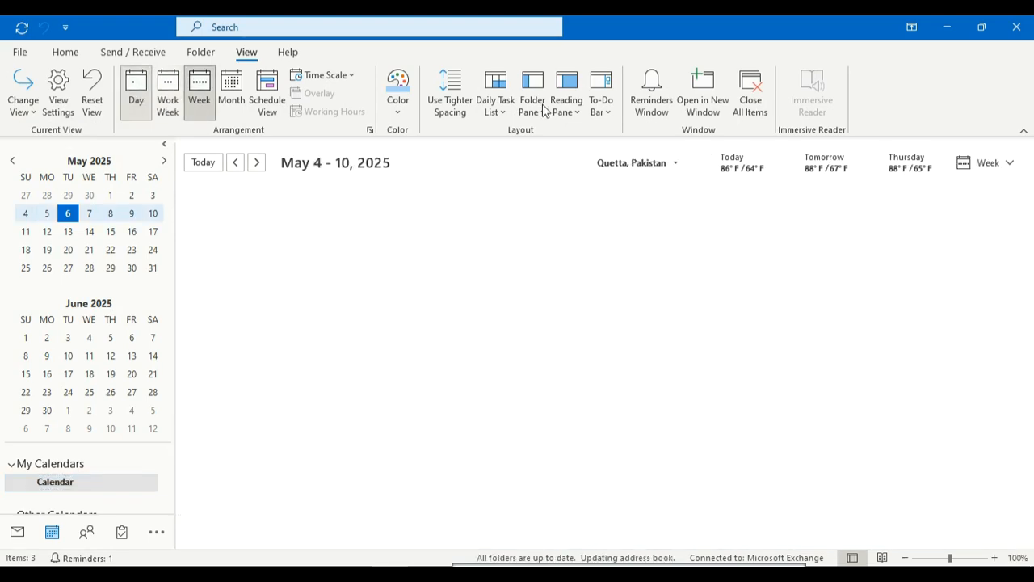
Set the calendar's daily task list to Normal and check the pending reminders.
click(503, 116)
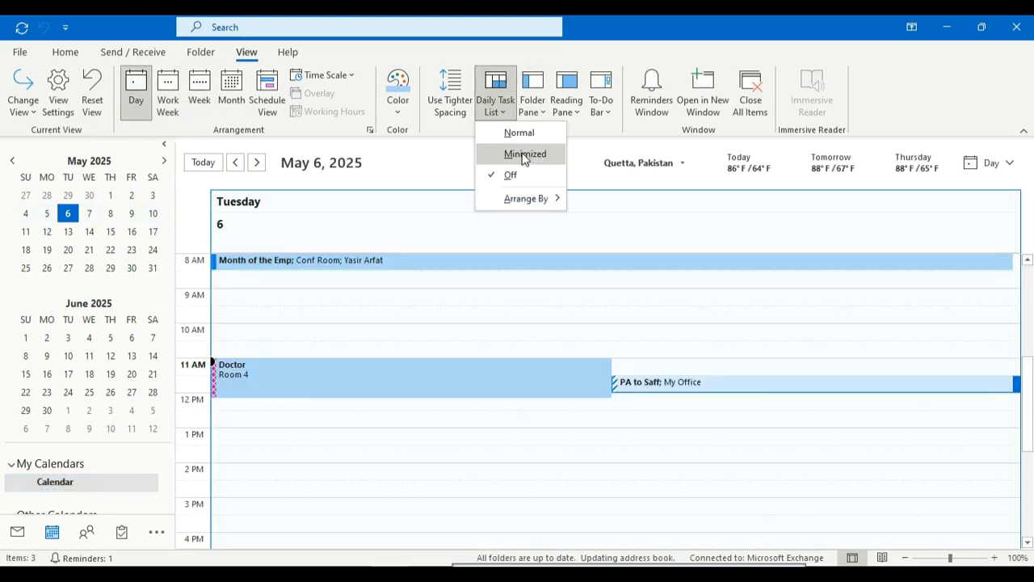
click(529, 139)
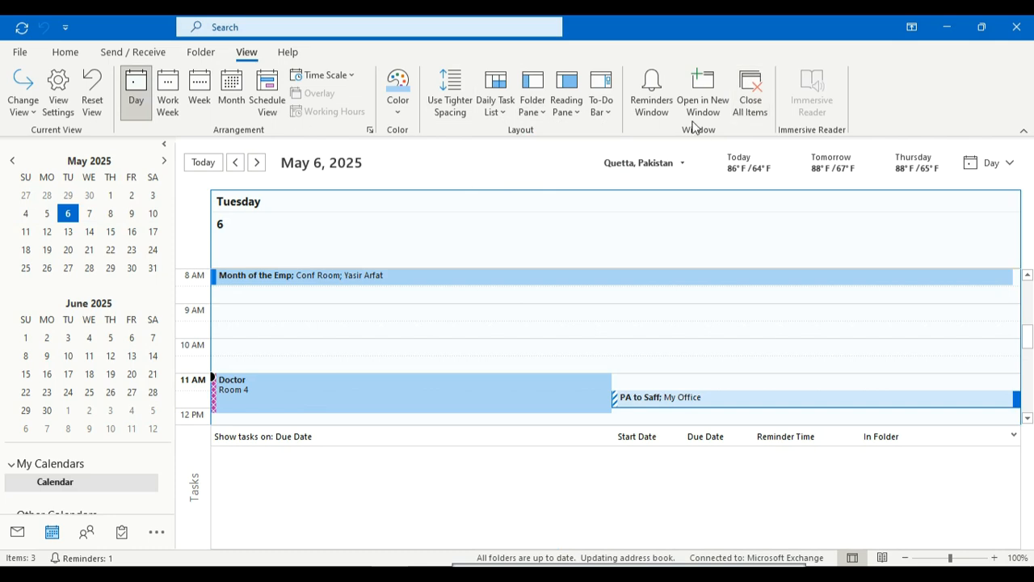
click(658, 106)
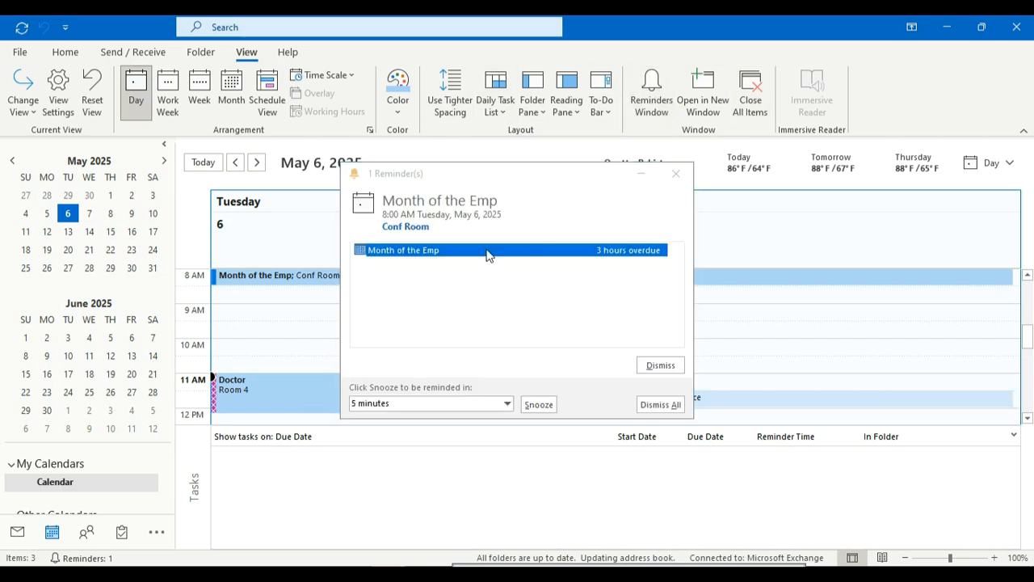
click(676, 173)
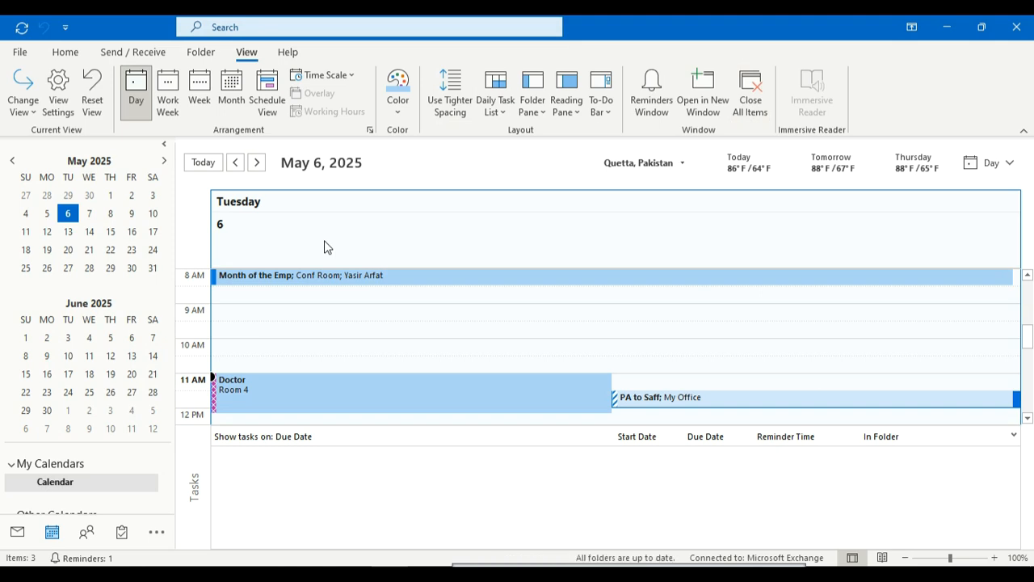
Reset the Calendar view to its original settings.
click(37, 97)
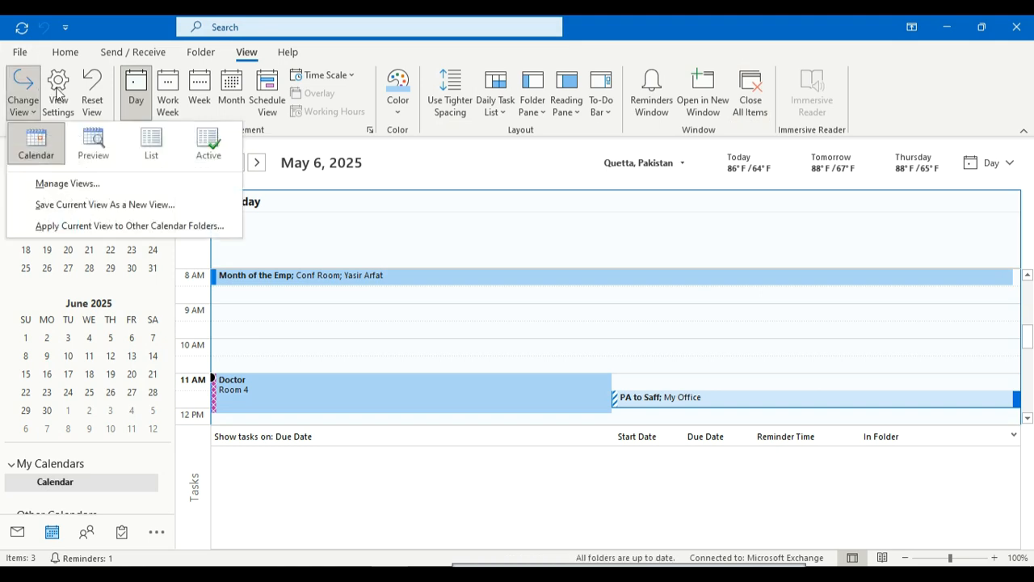
click(88, 98)
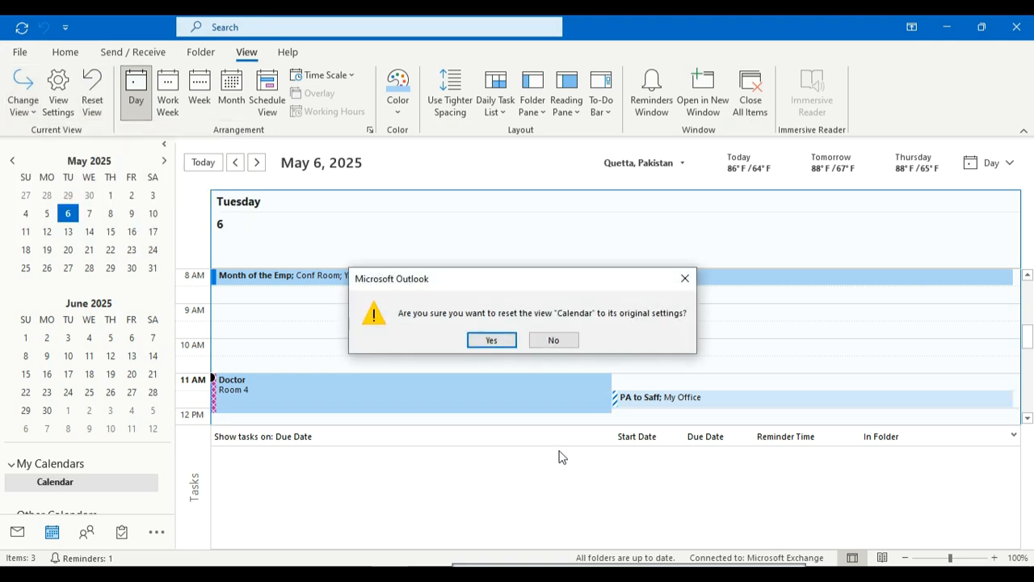
click(491, 339)
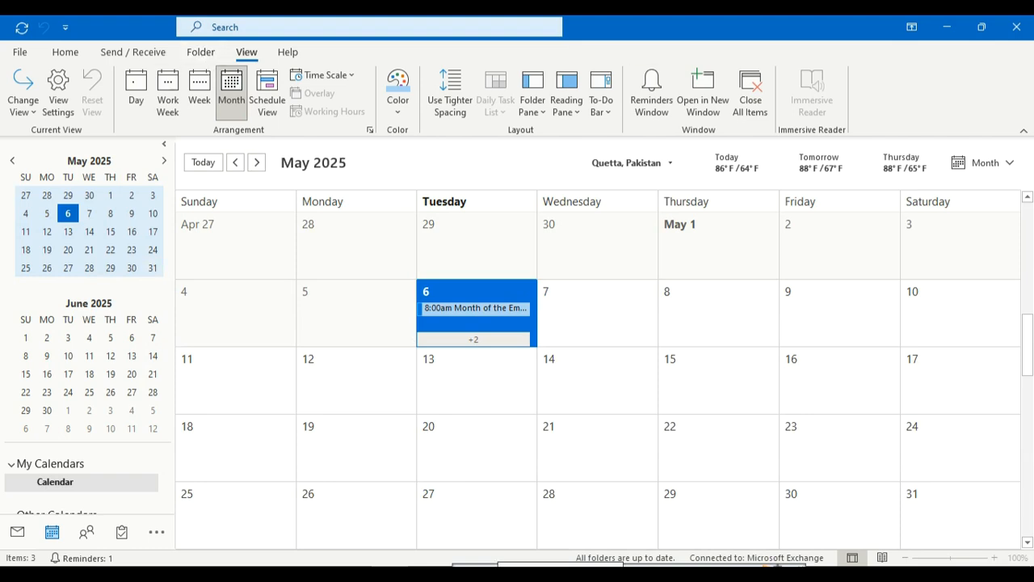
Preview the task list, view the contacts, and open the To-Do List in tasks.
mouse_move(129, 546)
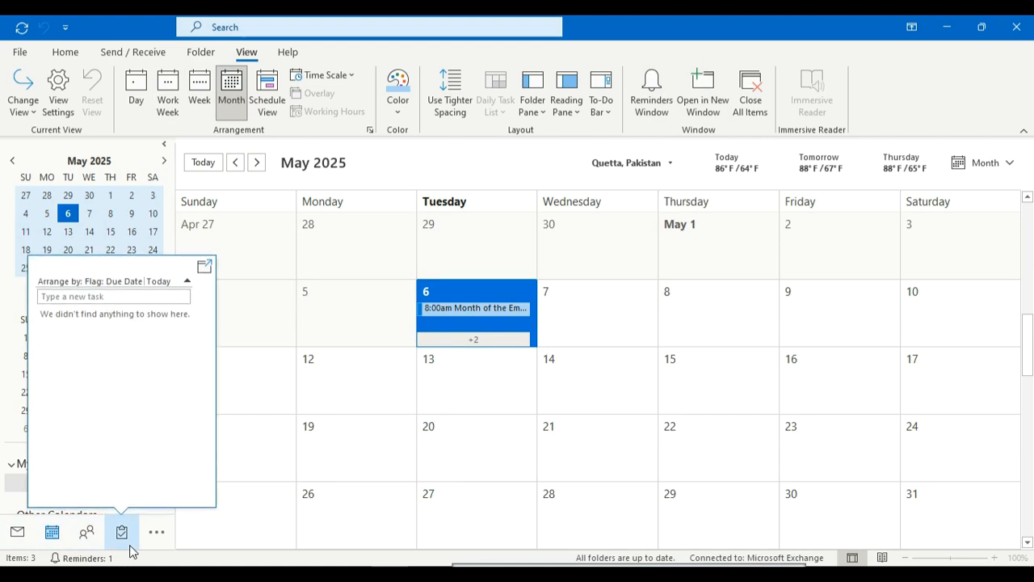
mouse_move(86, 545)
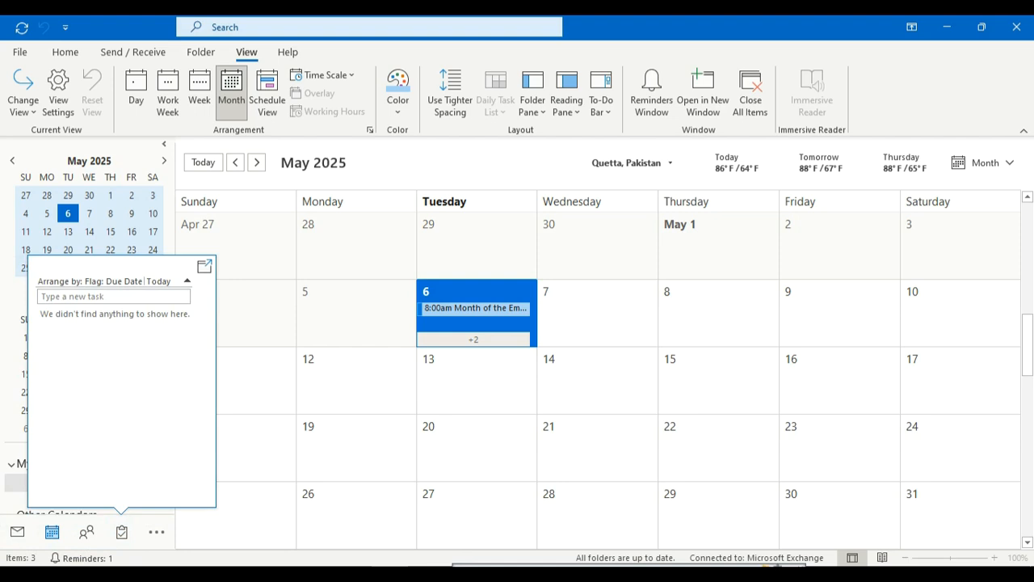
click(86, 533)
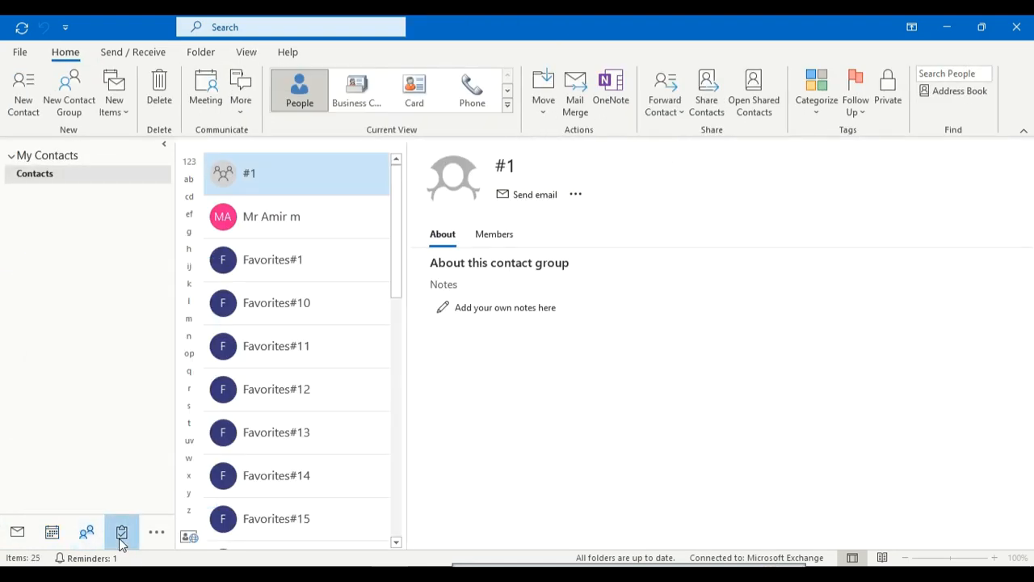
click(121, 534)
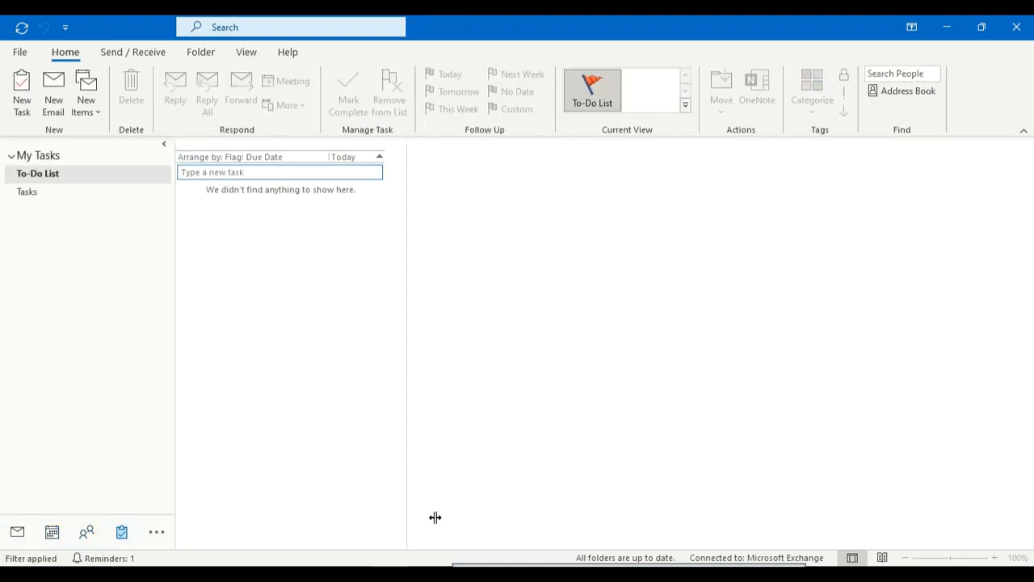